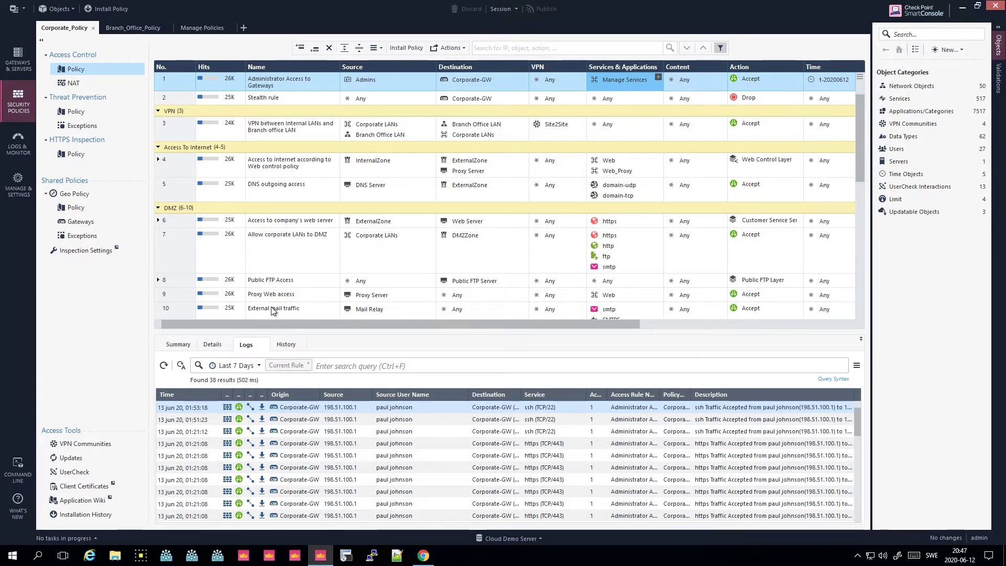
- Open the NAT rules of Corporate_Policy and add a new rule under Manual Lower Rules
{"action": "left_click", "coordinate": [74, 84]}
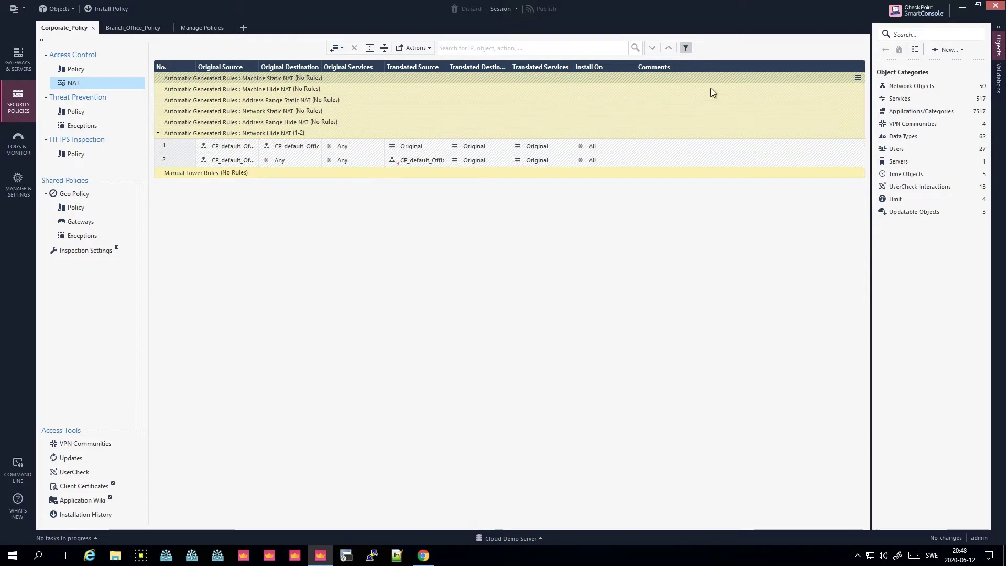
{"action": "left_click", "coordinate": [188, 175]}
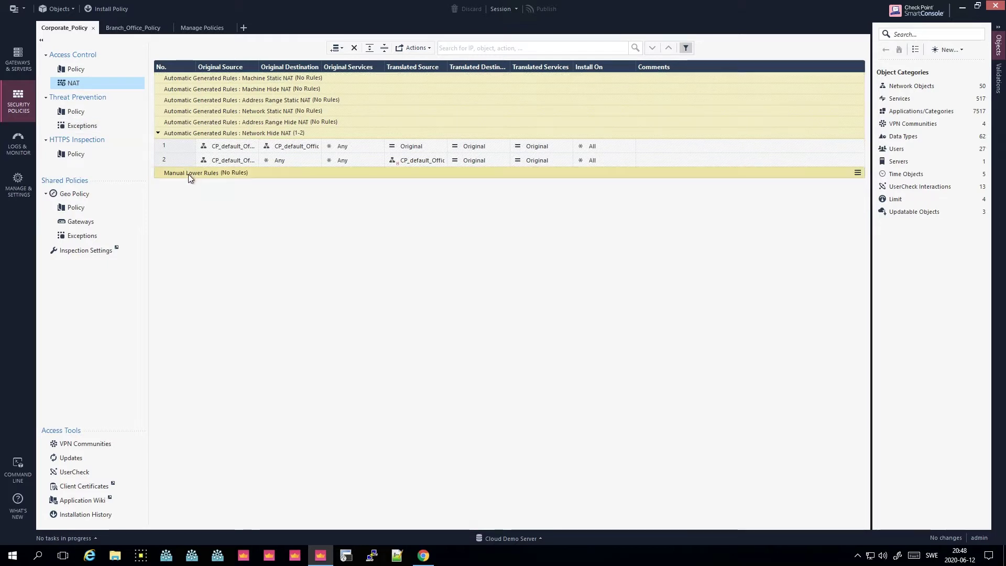
{"action": "left_click", "coordinate": [339, 47]}
{"action": "left_click", "coordinate": [372, 72]}
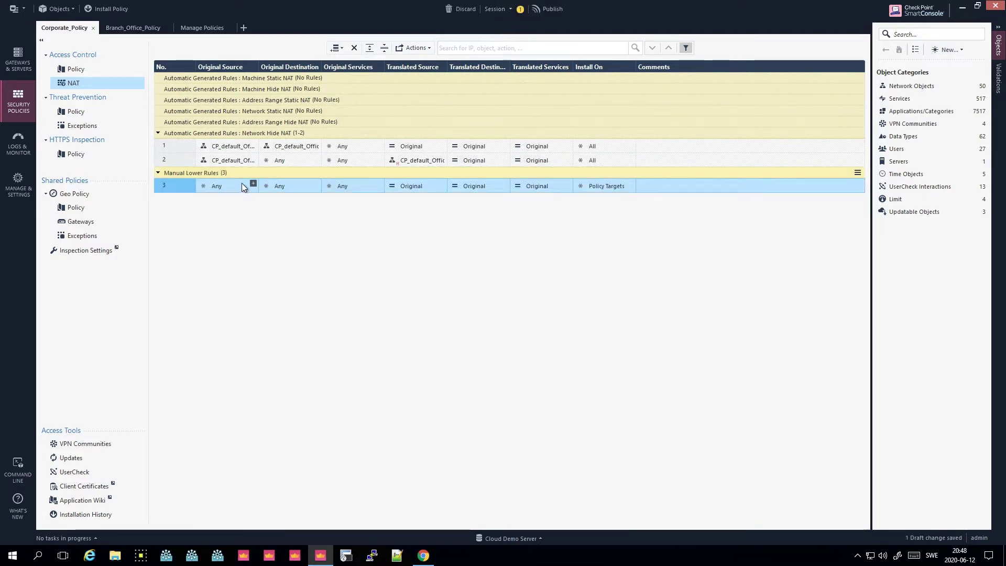
- Create a new host for the manual rule's original source and name it SRV_host25-IP_10.10.10.10
{"action": "left_click", "coordinate": [253, 183]}
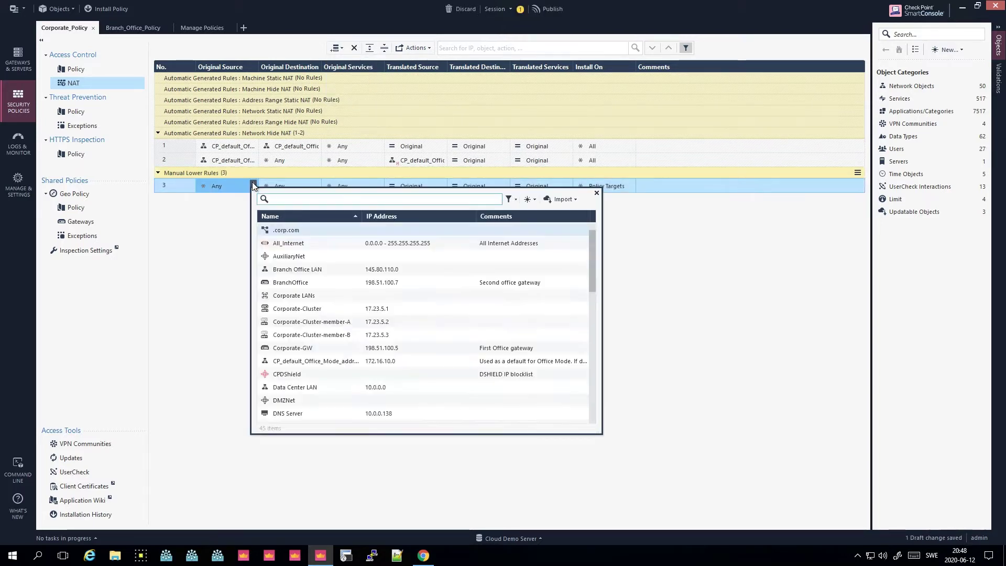
{"action": "scroll", "coordinate": [367, 314], "scroll_direction": "down", "scroll_amount": 10}
{"action": "left_click", "coordinate": [528, 199]}
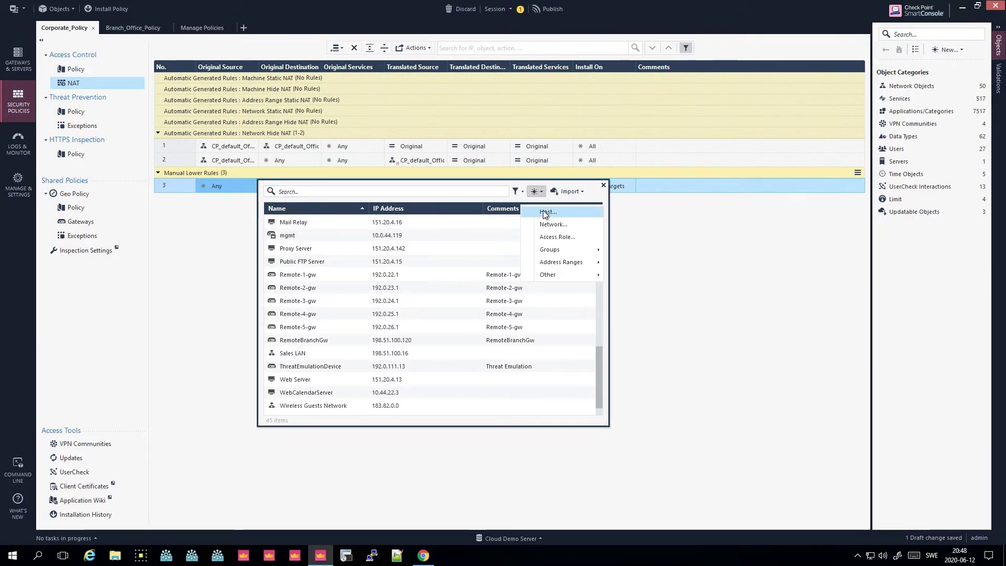
{"action": "left_click", "coordinate": [543, 216]}
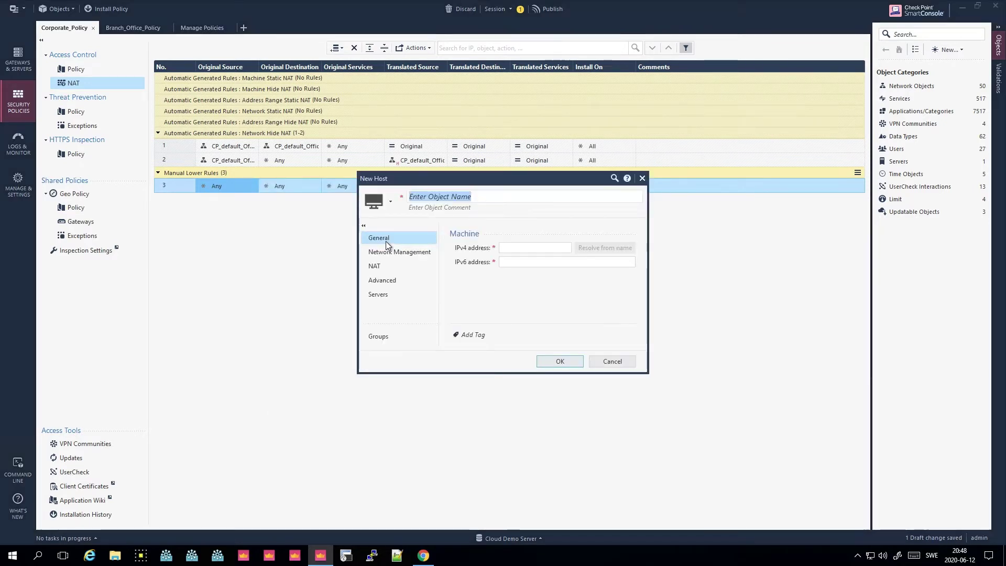
{"action": "type", "text": "SRV"}
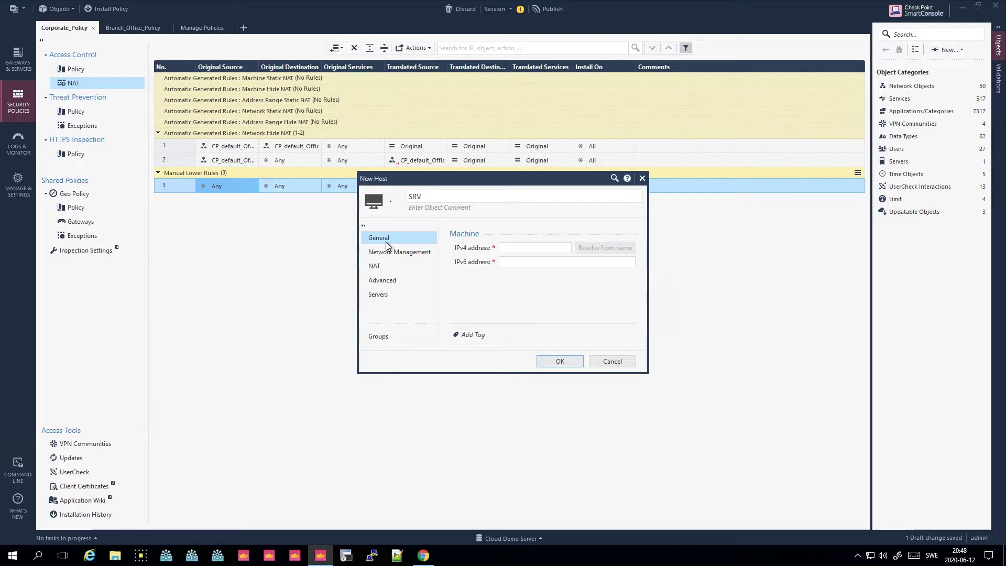
{"action": "type", "text": "_host"}
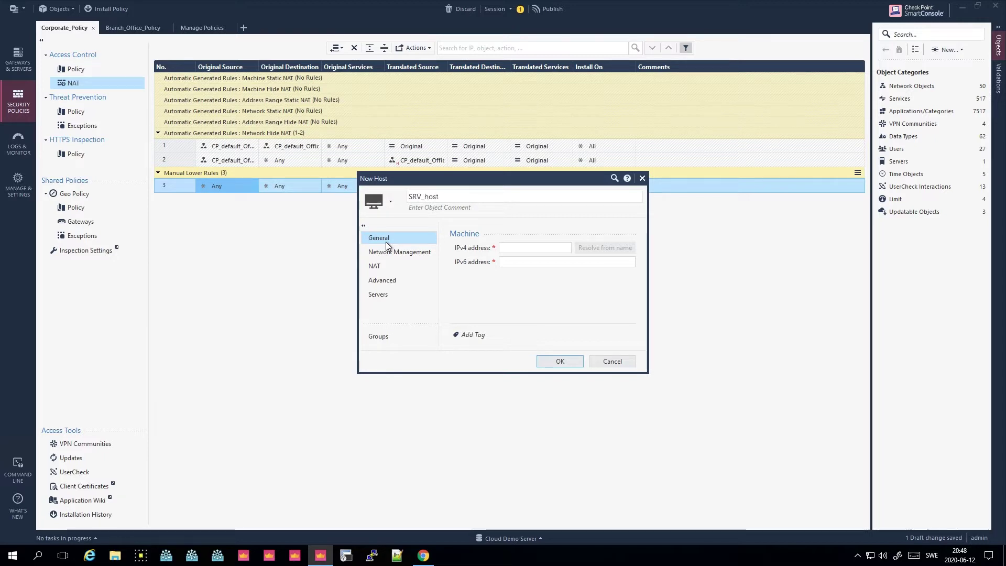
{"action": "type", "text": "25"}
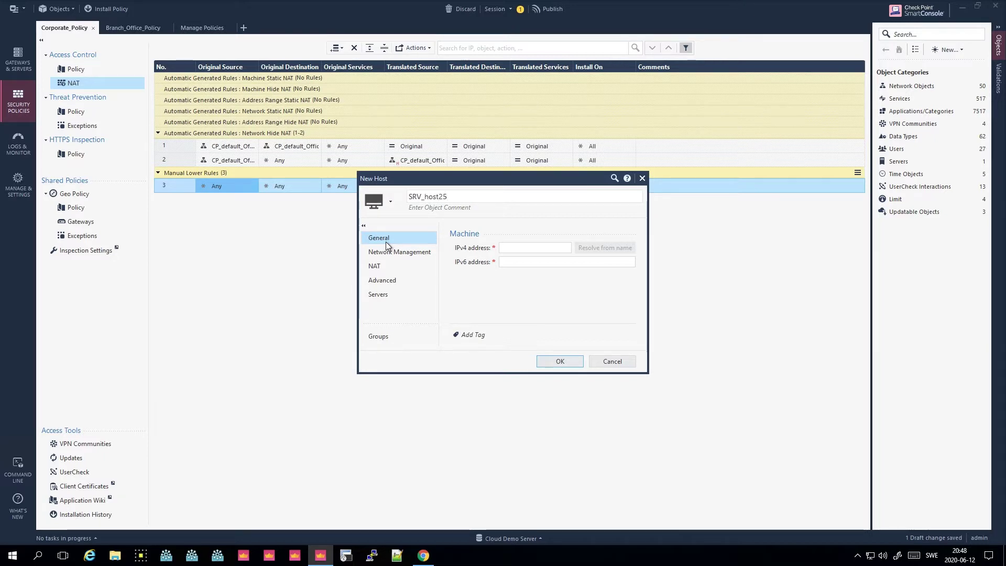
{"action": "type", "text": "-IP_"}
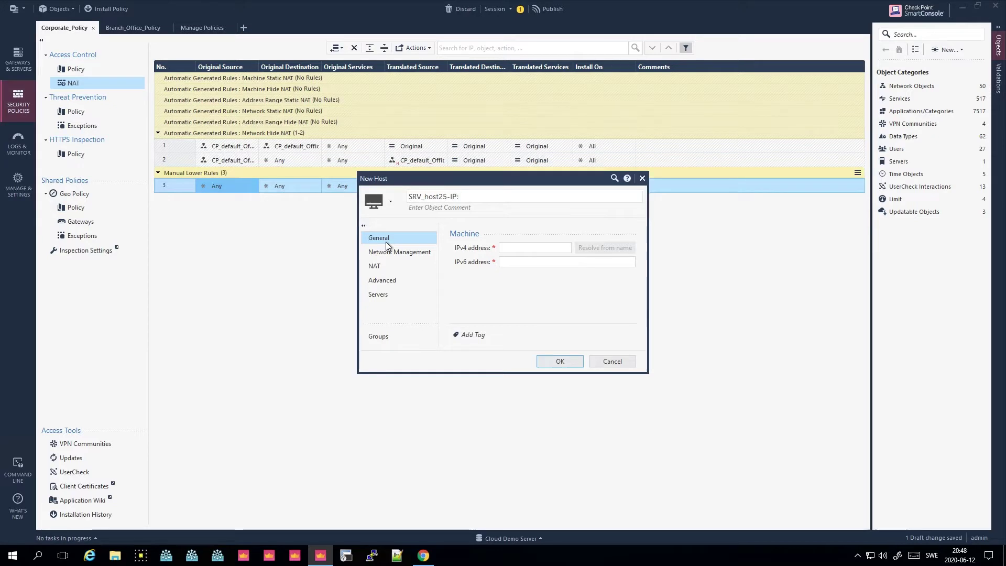
{"action": "type", "text": "10.10."}
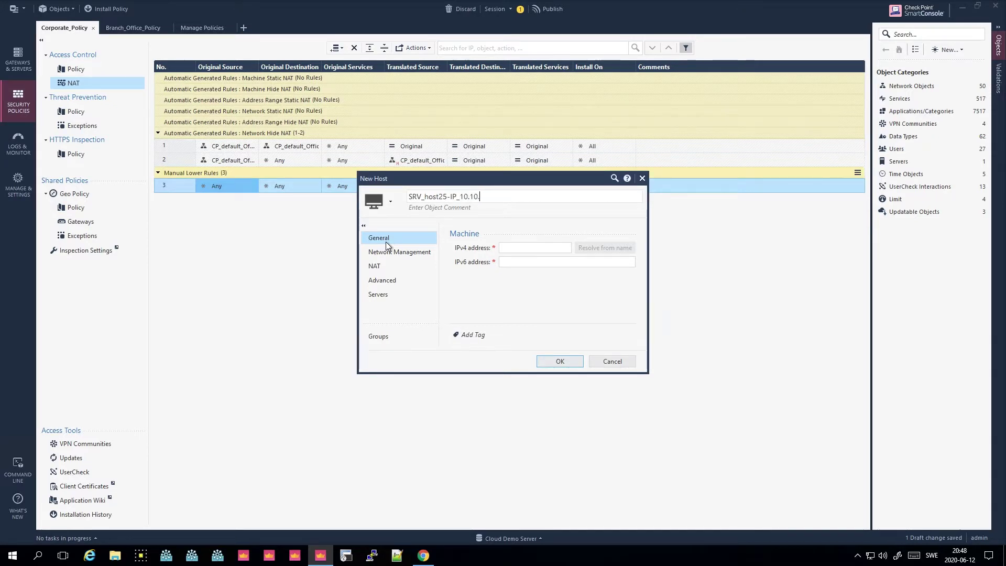
{"action": "type", "text": "10.10"}
- Copy the IP from the host's name and set its IPv4 address to 10.10.10.10
{"action": "left_click_drag", "start_coordinate": [509, 199], "coordinate": [459, 197]}
{"action": "key", "text": "ctrl+c"}
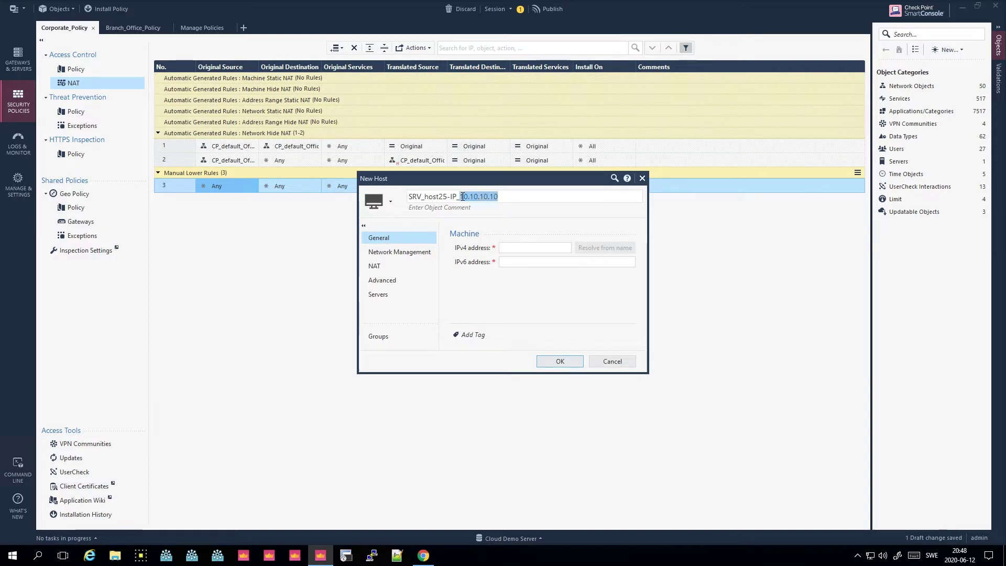
{"action": "left_click", "coordinate": [519, 246]}
{"action": "key", "text": "ctrl+v"}
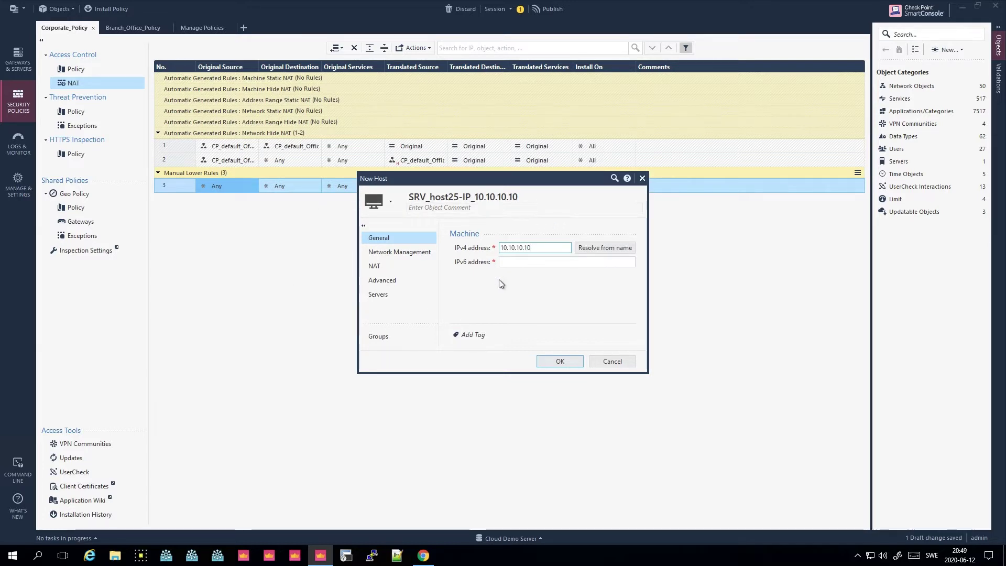
- Enable automatic static address translation of the host to IPv4 80.80.80.80, installed on All gateways, and save the host
{"action": "left_click", "coordinate": [395, 267]}
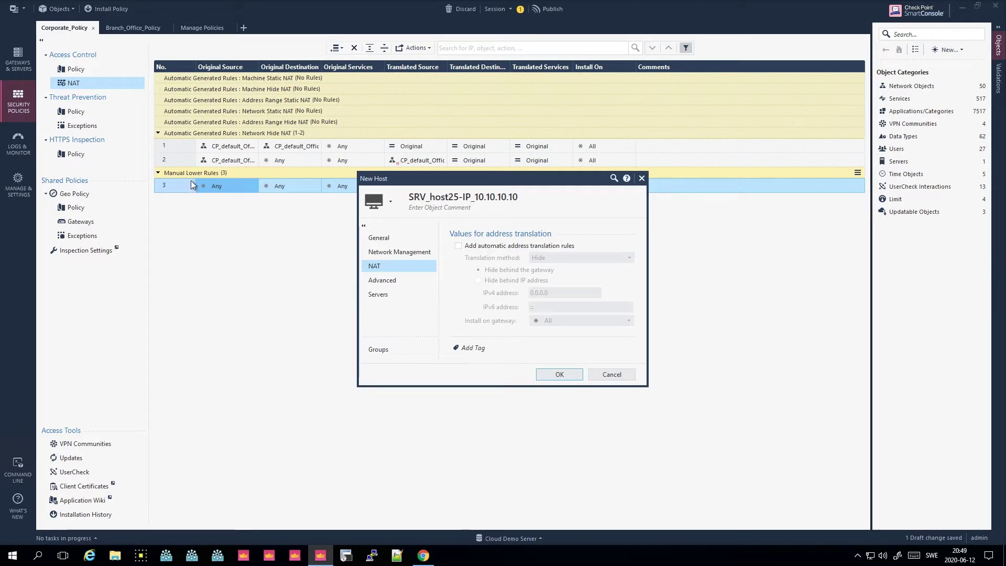
{"action": "left_click", "coordinate": [513, 246]}
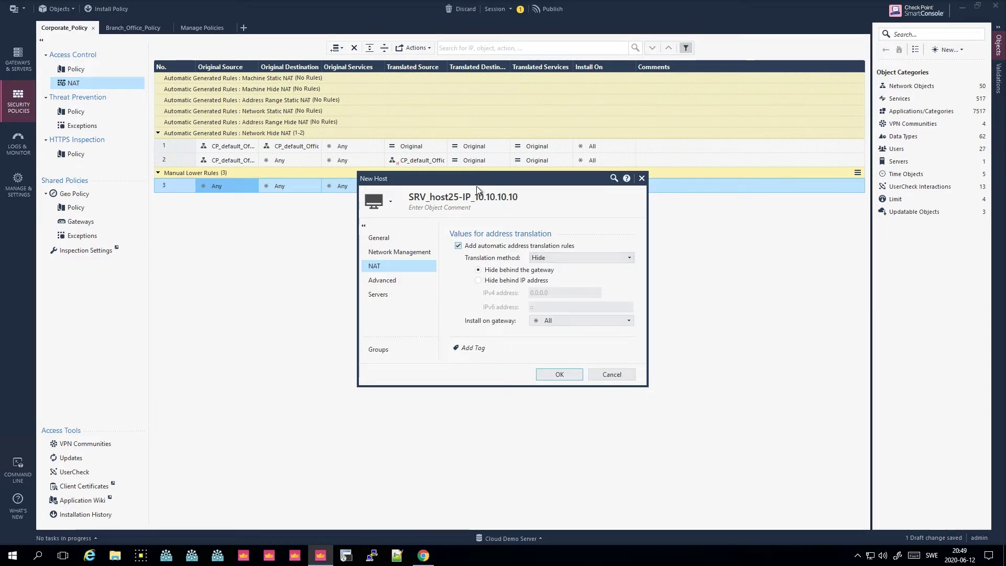
{"action": "left_click", "coordinate": [576, 257]}
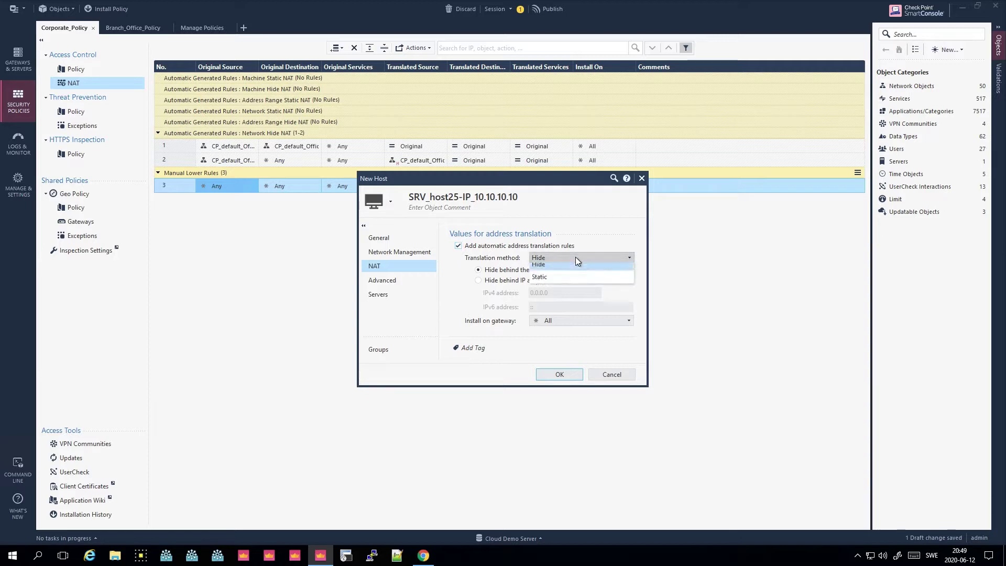
{"action": "left_click", "coordinate": [568, 277]}
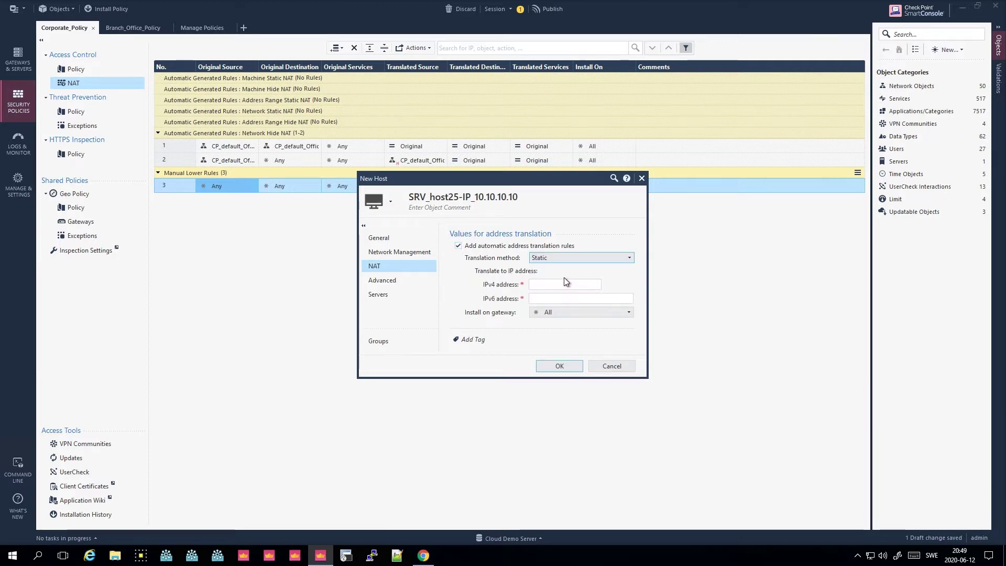
{"action": "left_click", "coordinate": [564, 283]}
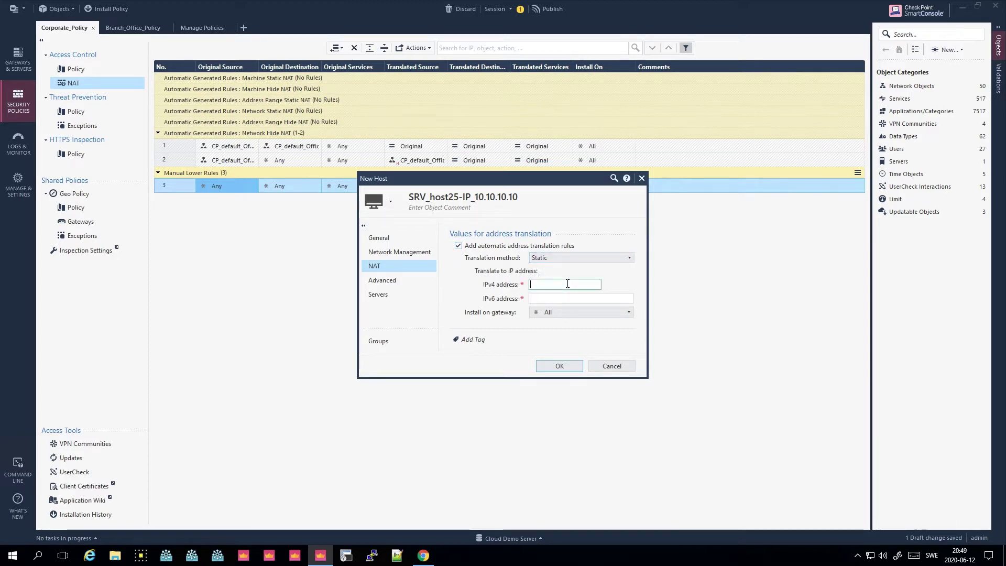
{"action": "type", "text": "80."}
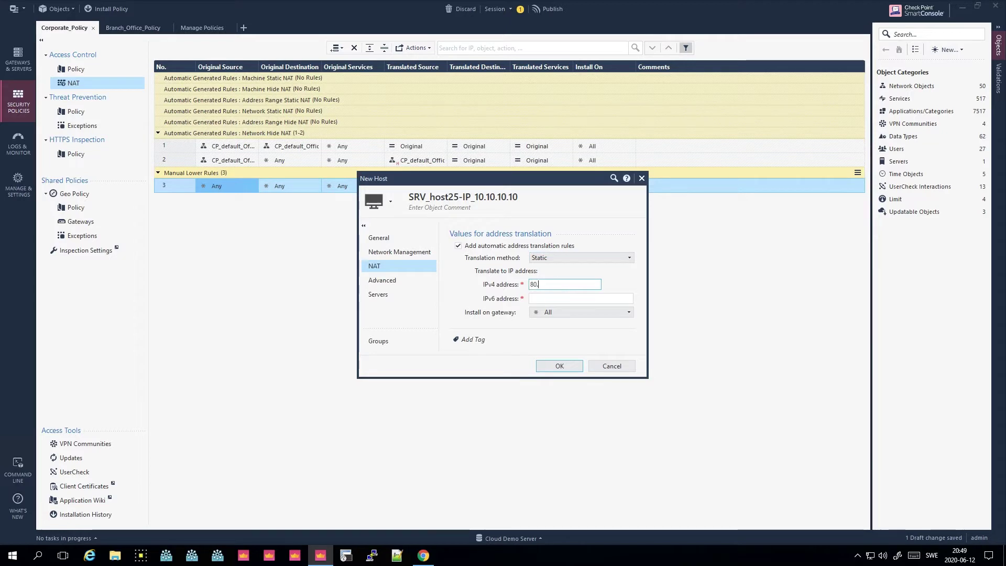
{"action": "type", "text": "80.80.80"}
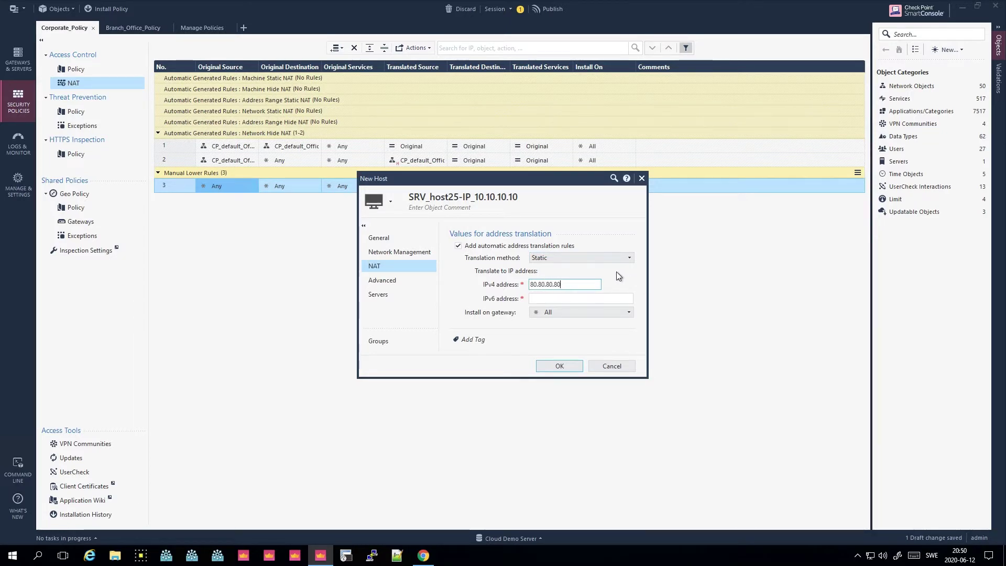
{"action": "left_click", "coordinate": [572, 313]}
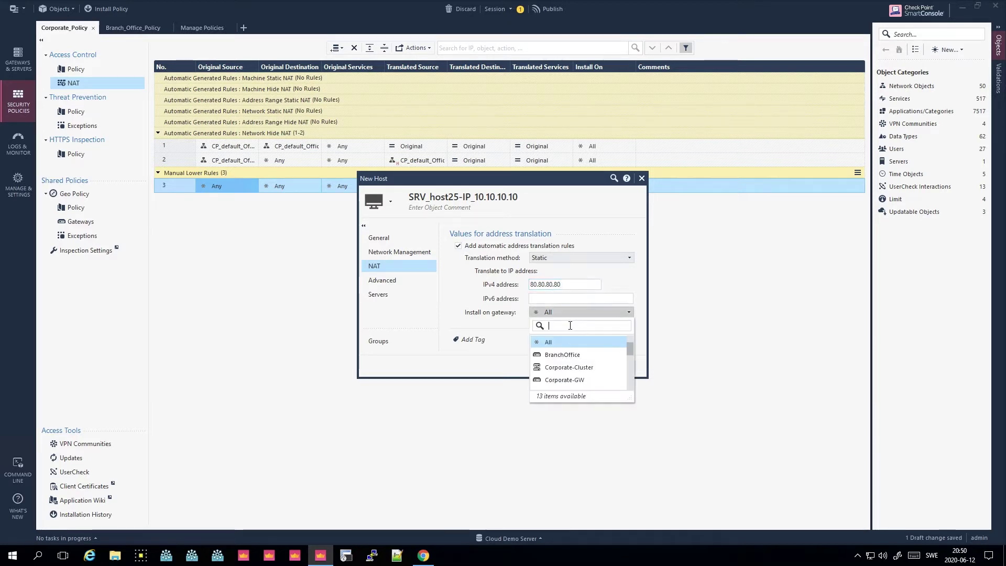
{"action": "left_click", "coordinate": [569, 342]}
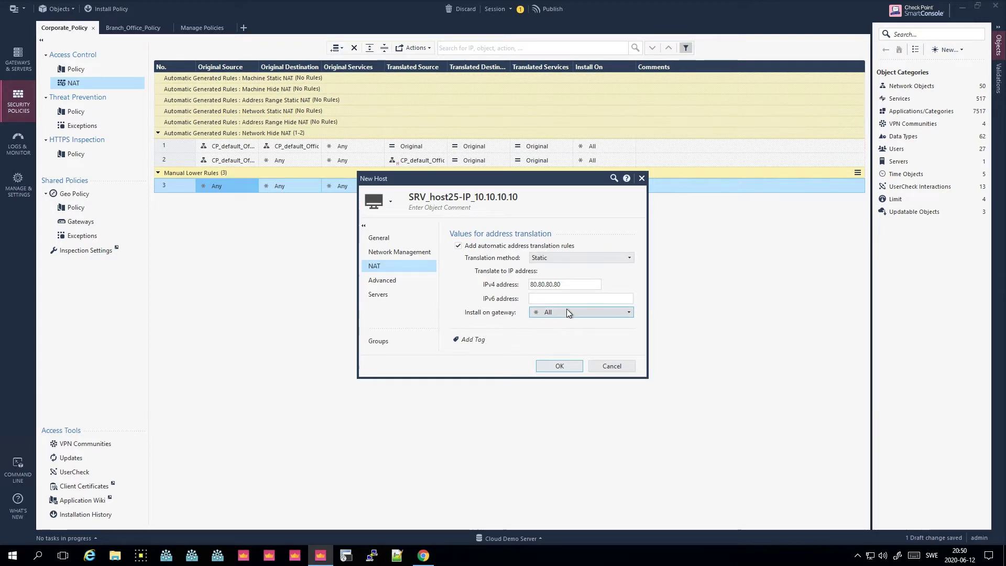
{"action": "left_click", "coordinate": [567, 365]}
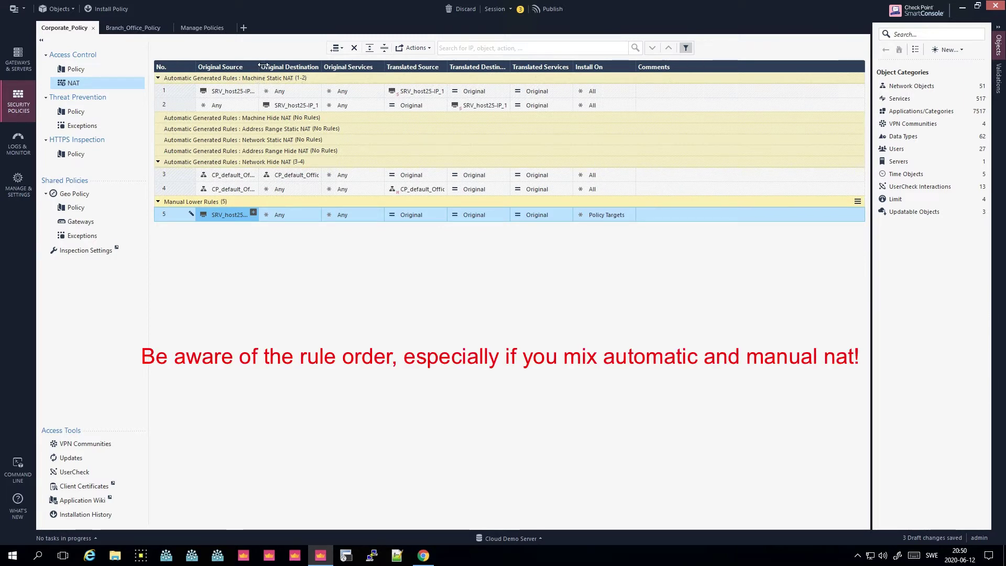
- Widen the Original Source, Original Destination, Translated Source and Translated Destination columns of the NAT rulebase
{"action": "left_click_drag", "start_coordinate": [259, 67], "coordinate": [306, 67]}
{"action": "left_click_drag", "start_coordinate": [368, 65], "coordinate": [450, 65]}
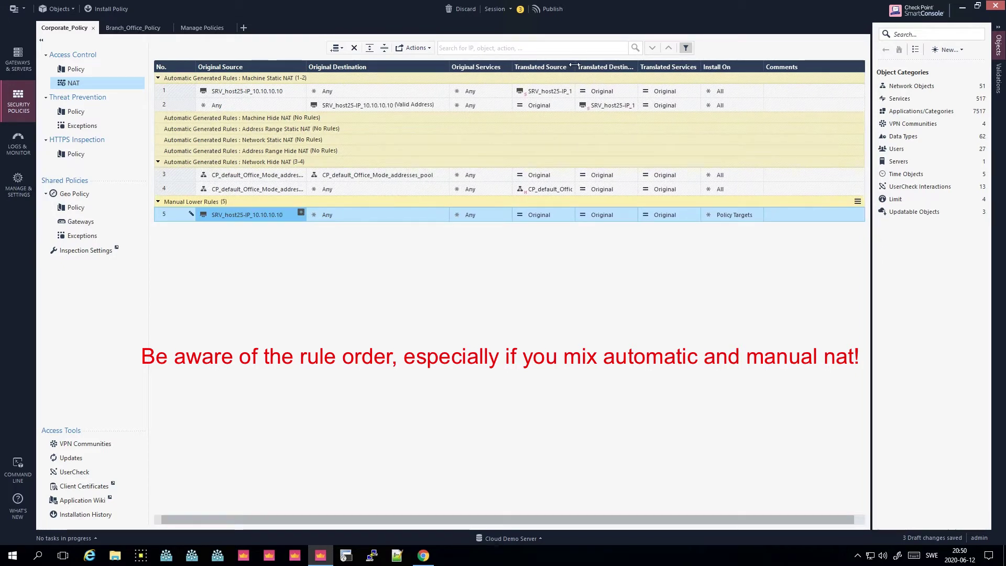
{"action": "left_click_drag", "start_coordinate": [576, 67], "coordinate": [647, 67]}
{"action": "left_click_drag", "start_coordinate": [708, 66], "coordinate": [776, 67]}
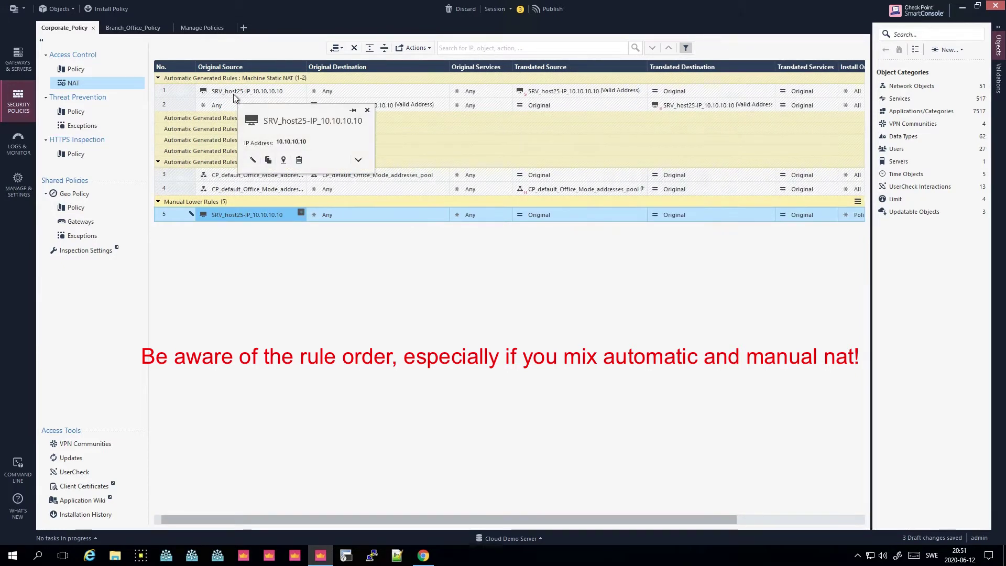
- Inspect automatic NAT rule 1 and review the NAT settings of its translated source host without changing them
{"action": "left_click", "coordinate": [233, 91]}
{"action": "left_click", "coordinate": [362, 93]}
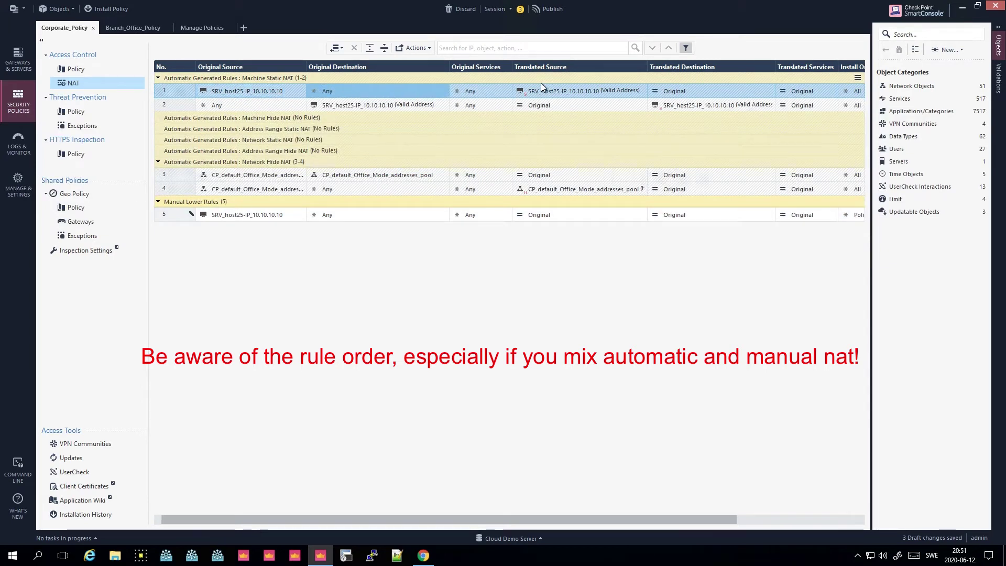
{"action": "mouse_move", "coordinate": [540, 90]}
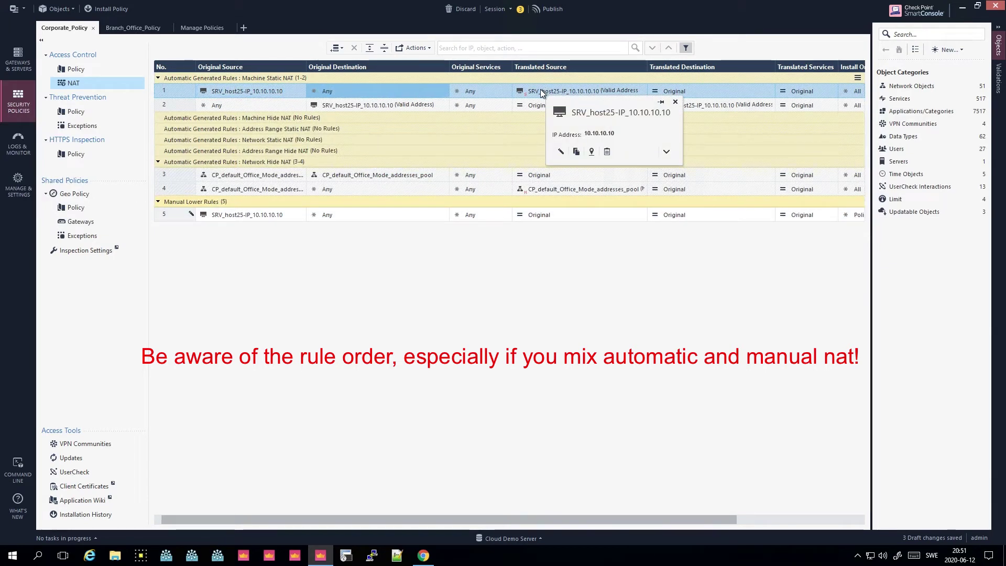
{"action": "left_click", "coordinate": [536, 90]}
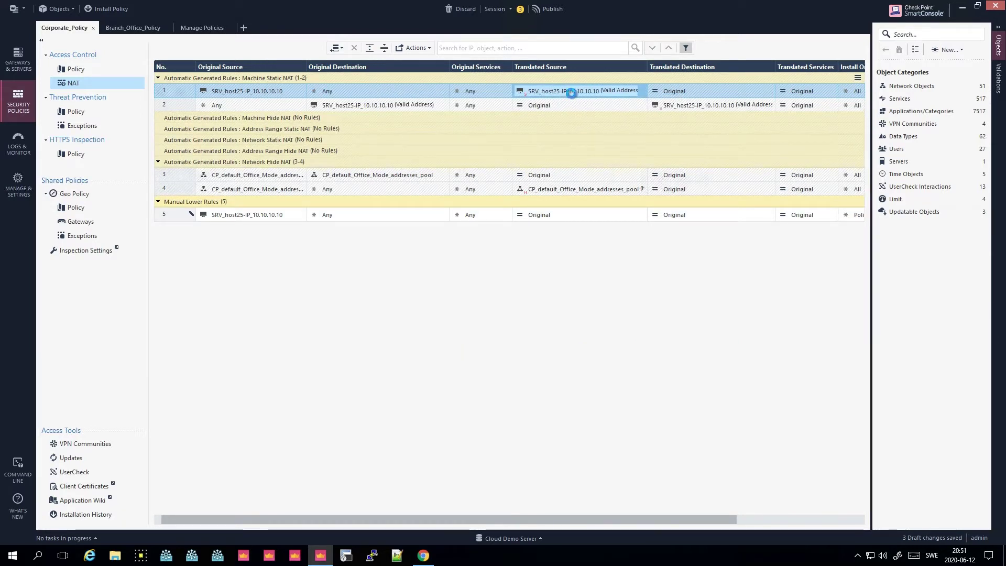
{"action": "double_click", "coordinate": [571, 93]}
{"action": "left_click", "coordinate": [388, 266]}
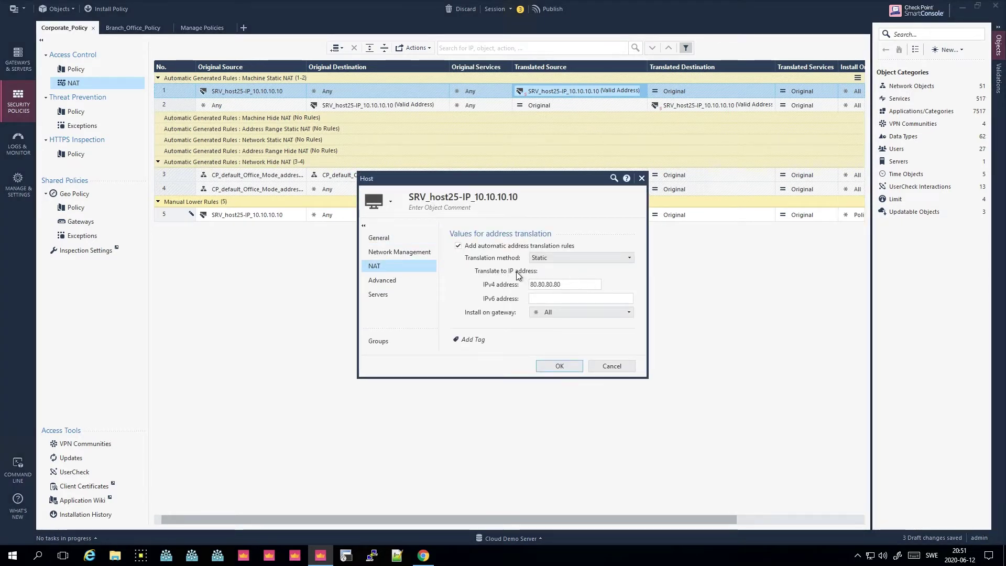
{"action": "left_click", "coordinate": [611, 366]}
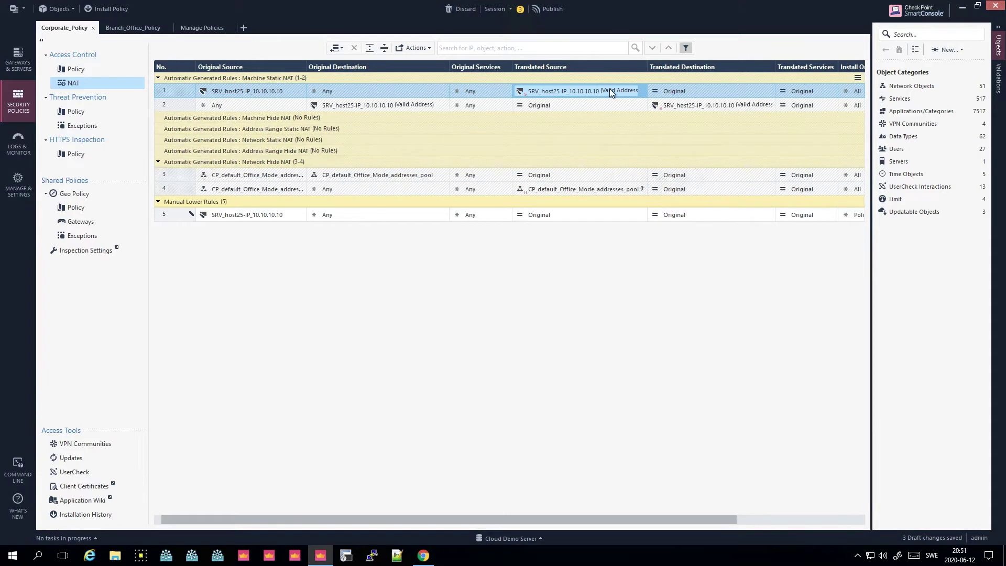
- Review the summary and tag details of the translated source host in NAT rule 1
{"action": "mouse_move", "coordinate": [609, 89]}
{"action": "left_click", "coordinate": [730, 169]}
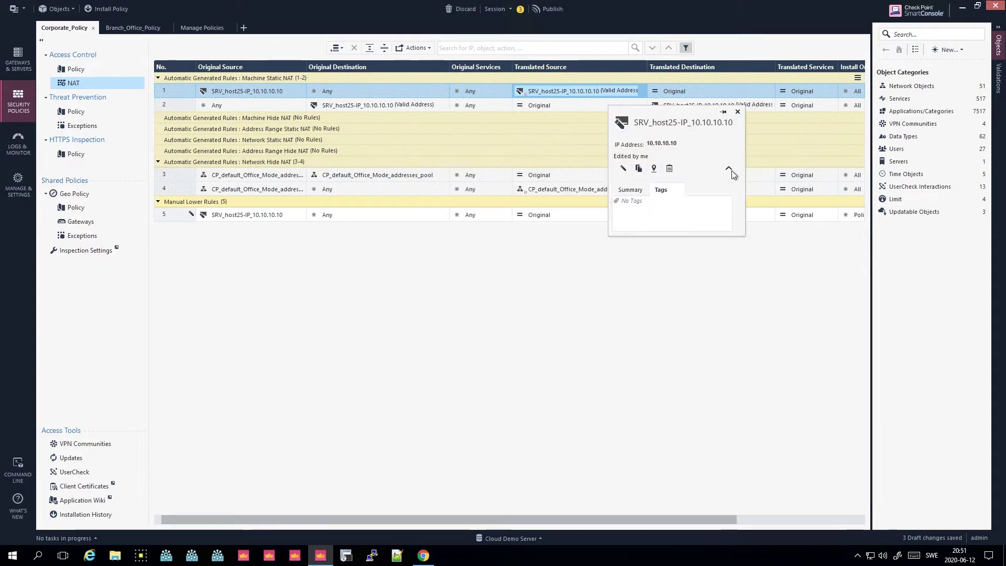
{"action": "mouse_move", "coordinate": [623, 86]}
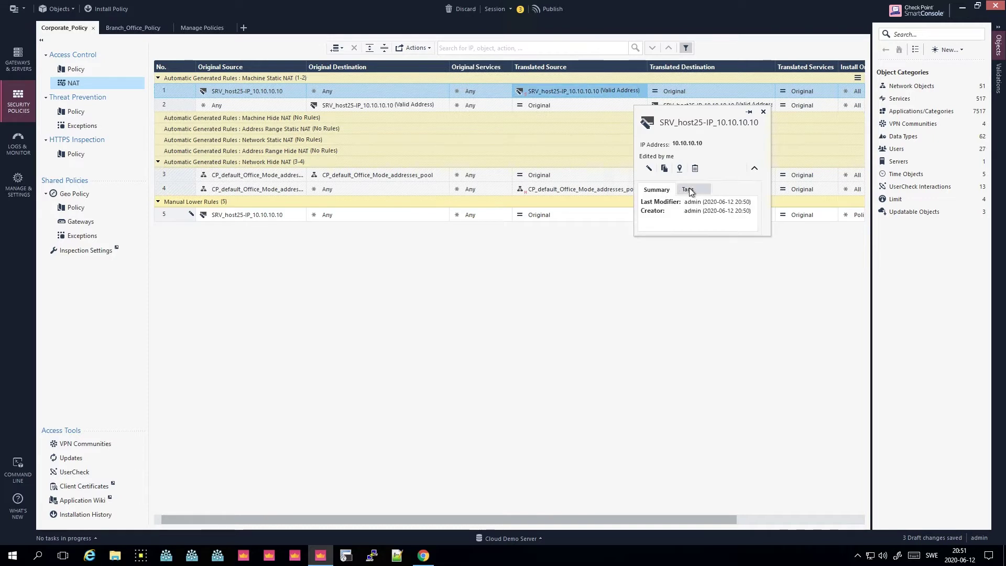
{"action": "left_click", "coordinate": [689, 192]}
{"action": "left_click", "coordinate": [657, 189]}
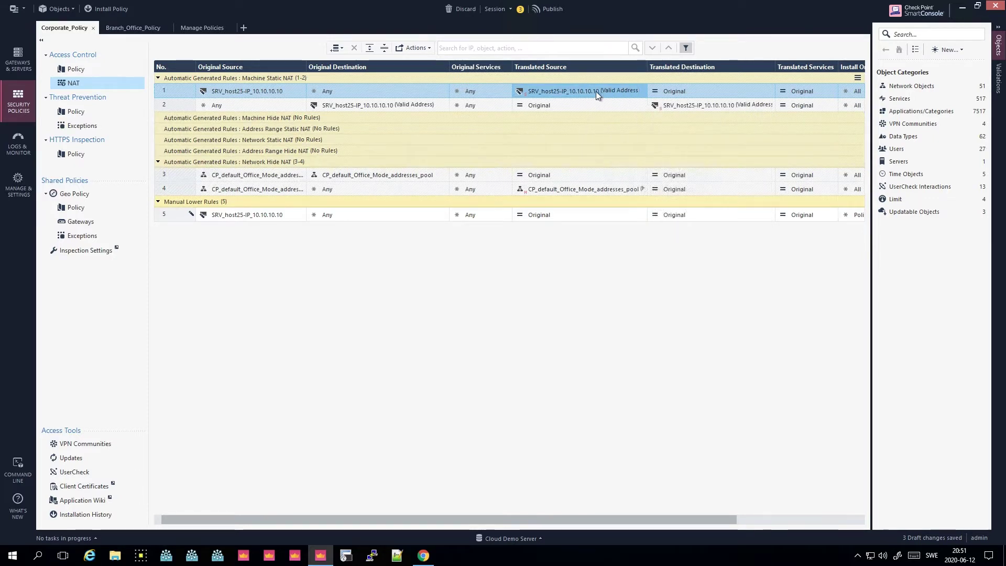
{"action": "mouse_move", "coordinate": [588, 88]}
- Clear manual NAT rule 5's original source and begin a new host for it named SRV_host26-IP_10.10.10.11
{"action": "left_click", "coordinate": [274, 216]}
{"action": "key", "text": "Delete"}
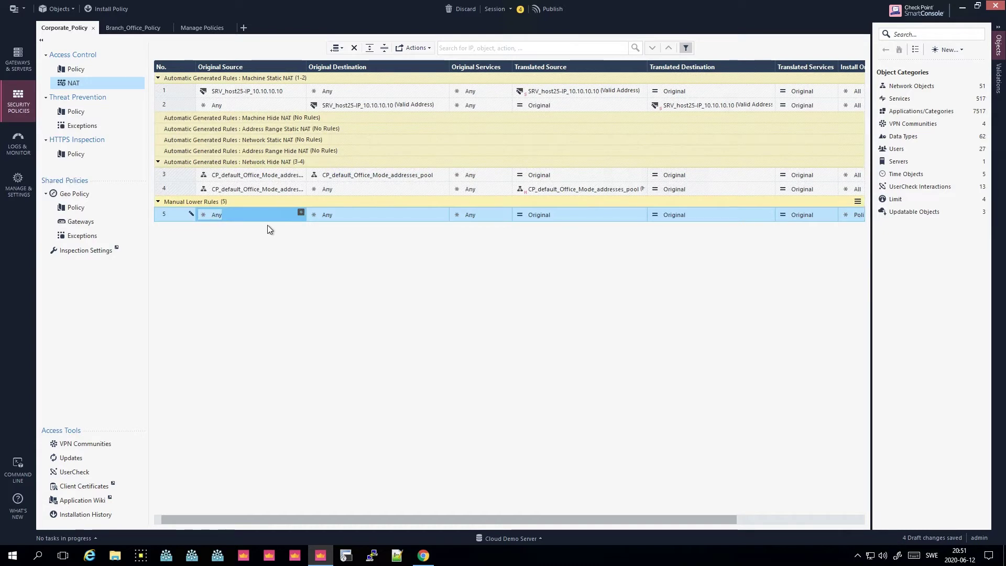
{"action": "left_click", "coordinate": [301, 215]}
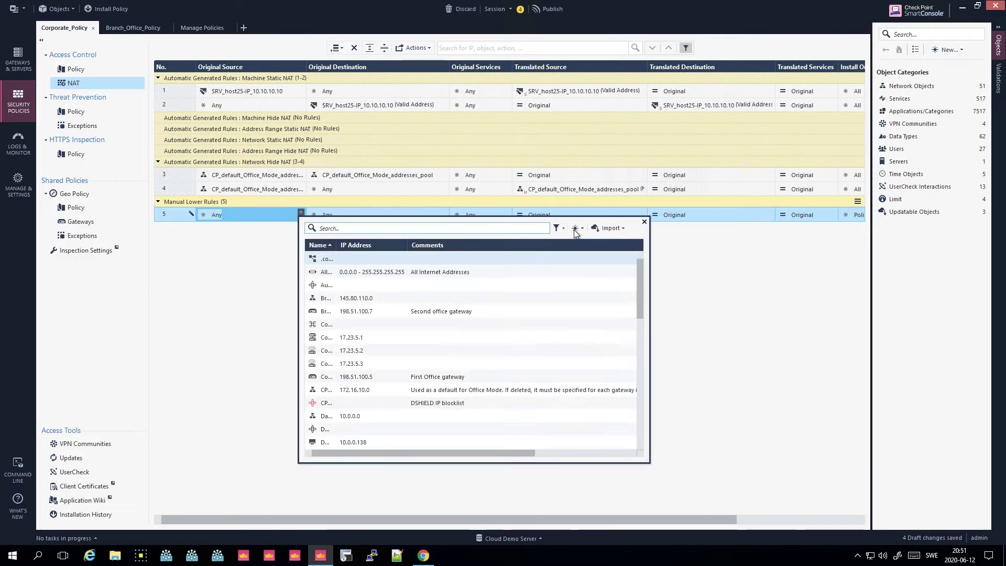
{"action": "left_click", "coordinate": [574, 229]}
{"action": "left_click", "coordinate": [598, 244]}
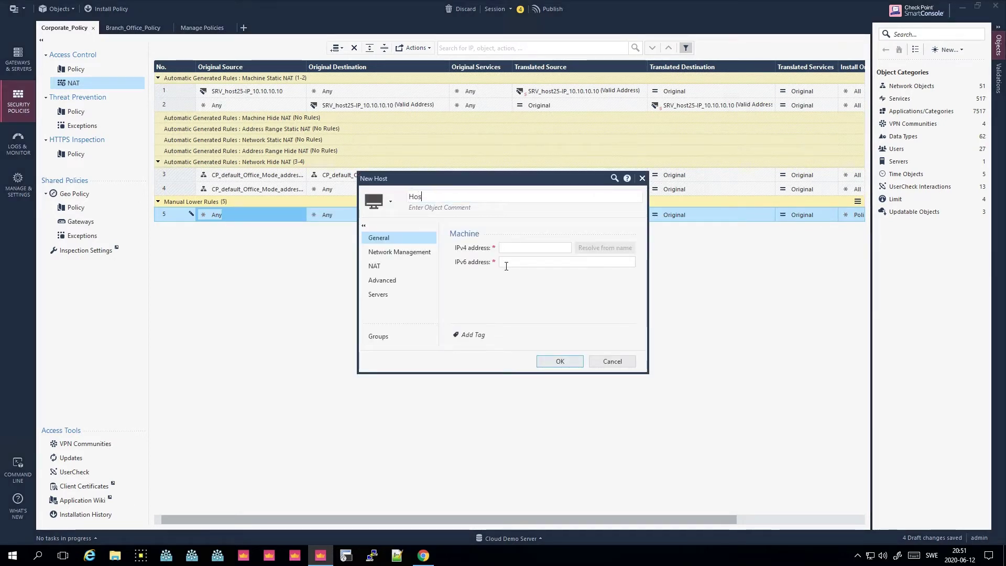
{"action": "type", "text": "SRV_host26-"}
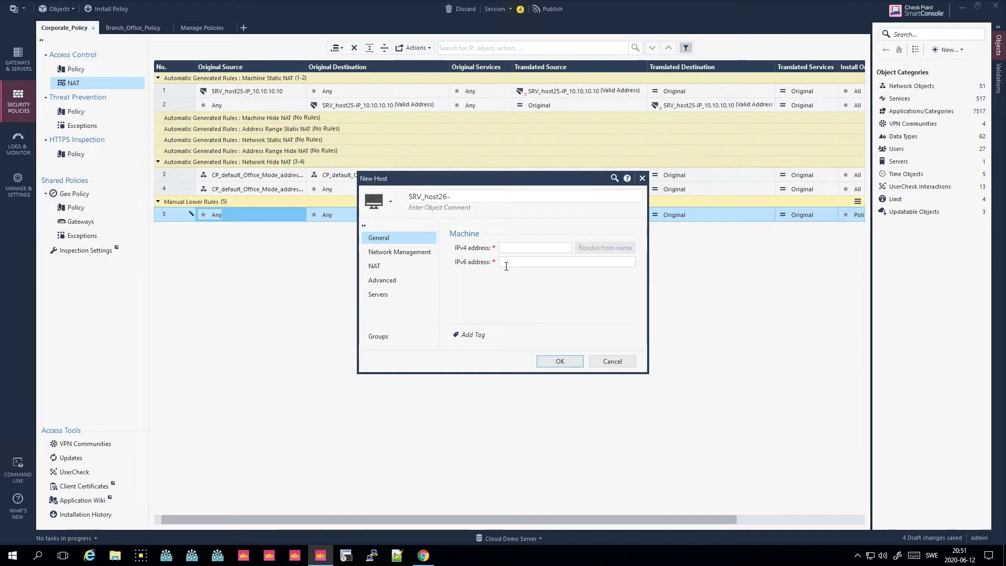
{"action": "type", "text": "IP_10.10.10"}
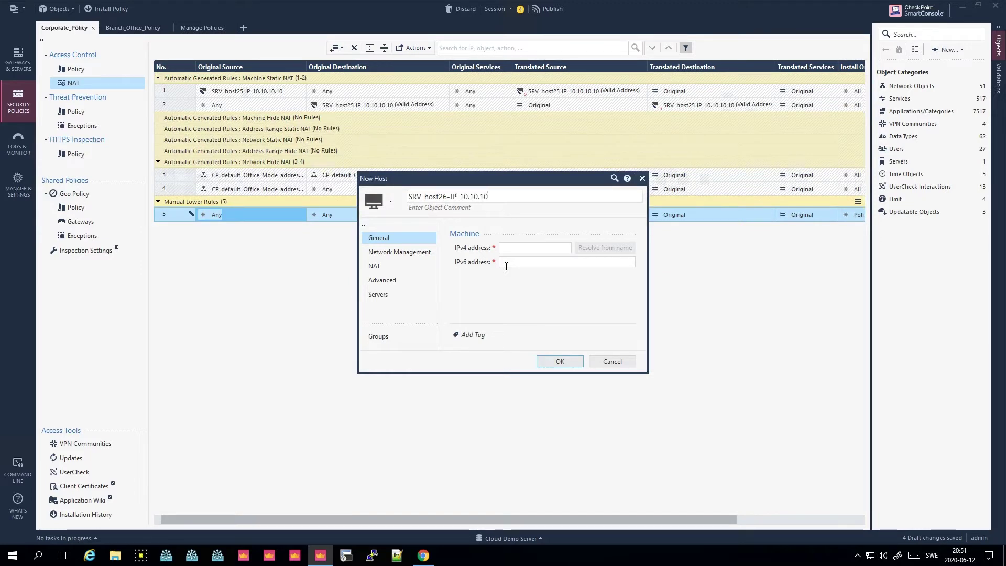
{"action": "type", "text": ".11"}
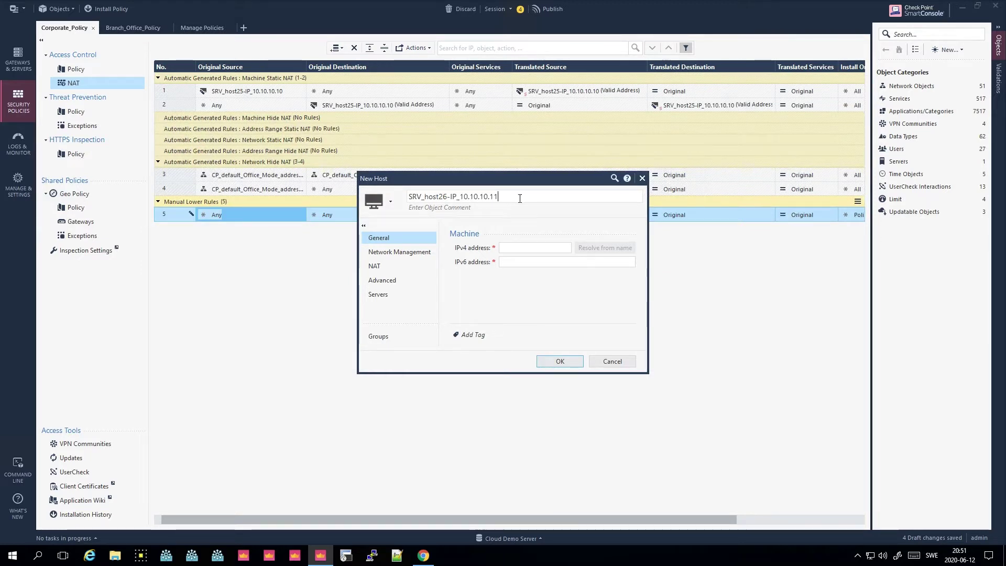
- Set the new source host's IPv4 address to 10.10.10.11 and save the host into rule 5
{"action": "left_click_drag", "start_coordinate": [466, 204], "coordinate": [459, 205]}
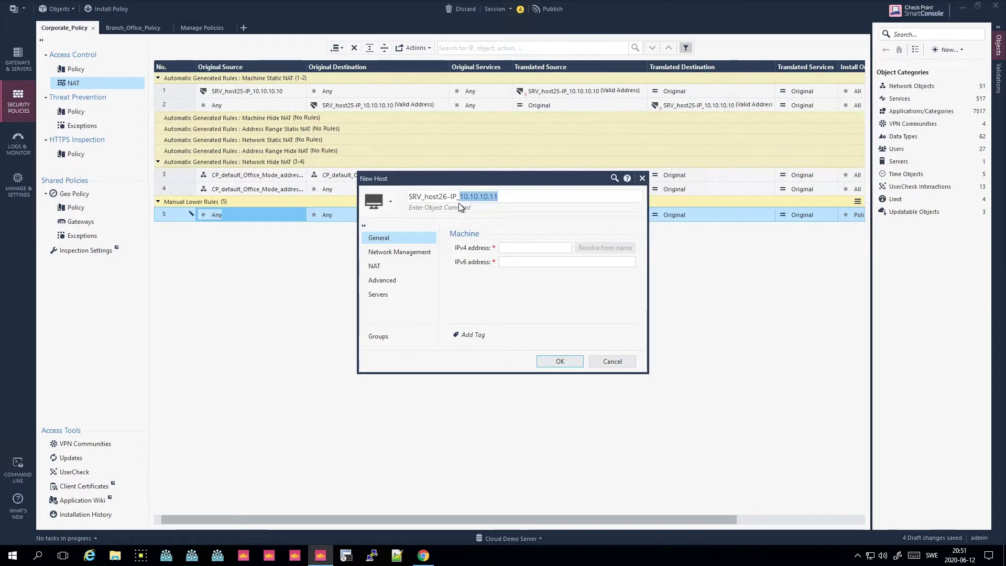
{"action": "key", "text": "ctrl+c"}
{"action": "left_click", "coordinate": [539, 248]}
{"action": "key", "text": "ctrl+v"}
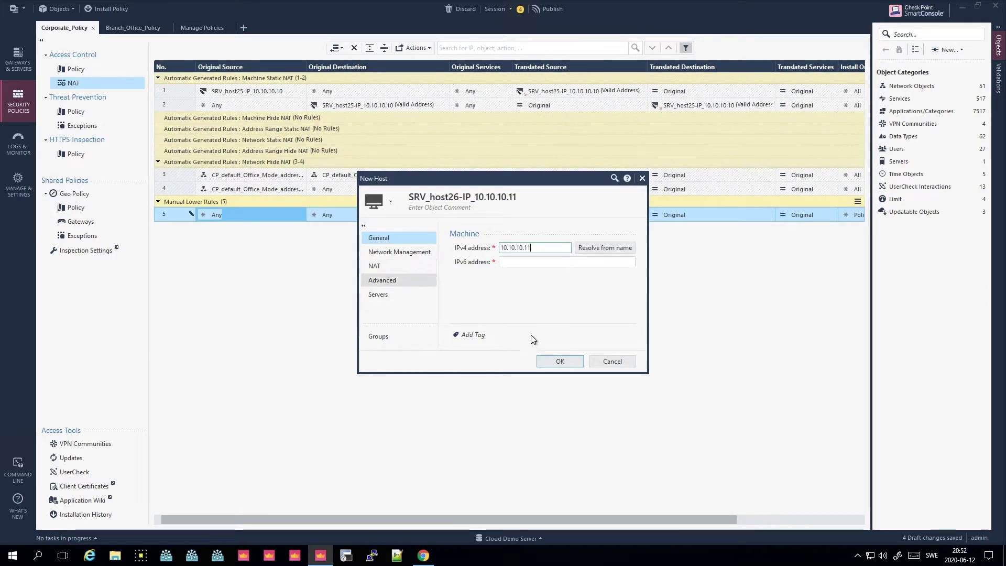
{"action": "left_click", "coordinate": [559, 358]}
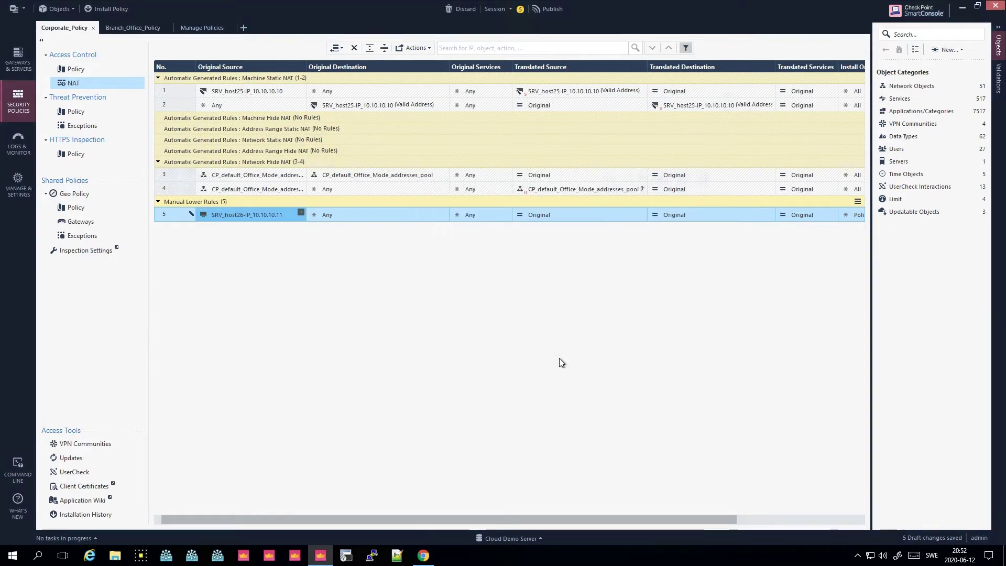
- Add a new manual NAT rule directly below rule 5
{"action": "right_click", "coordinate": [171, 217]}
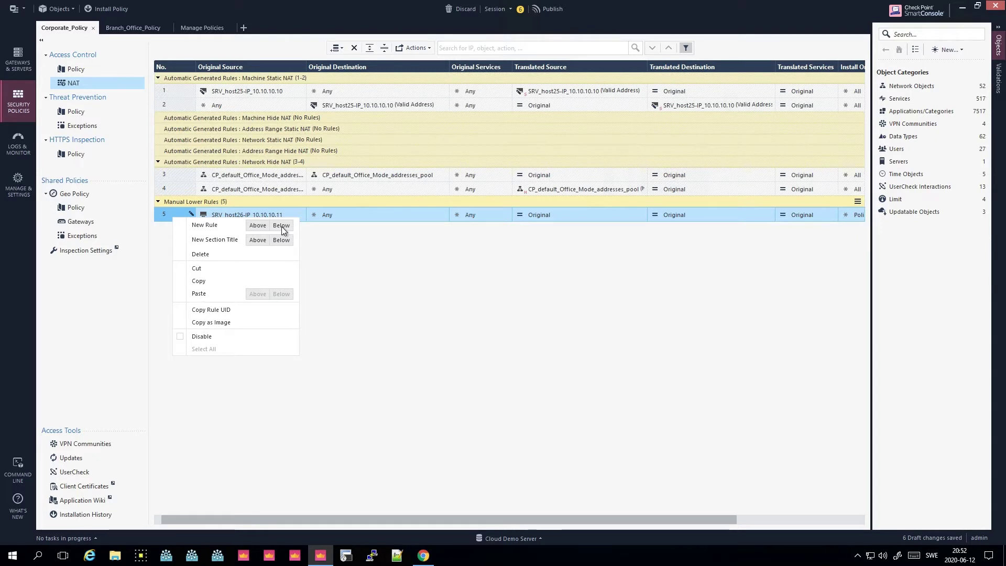
{"action": "left_click", "coordinate": [167, 216]}
{"action": "right_click", "coordinate": [168, 216]}
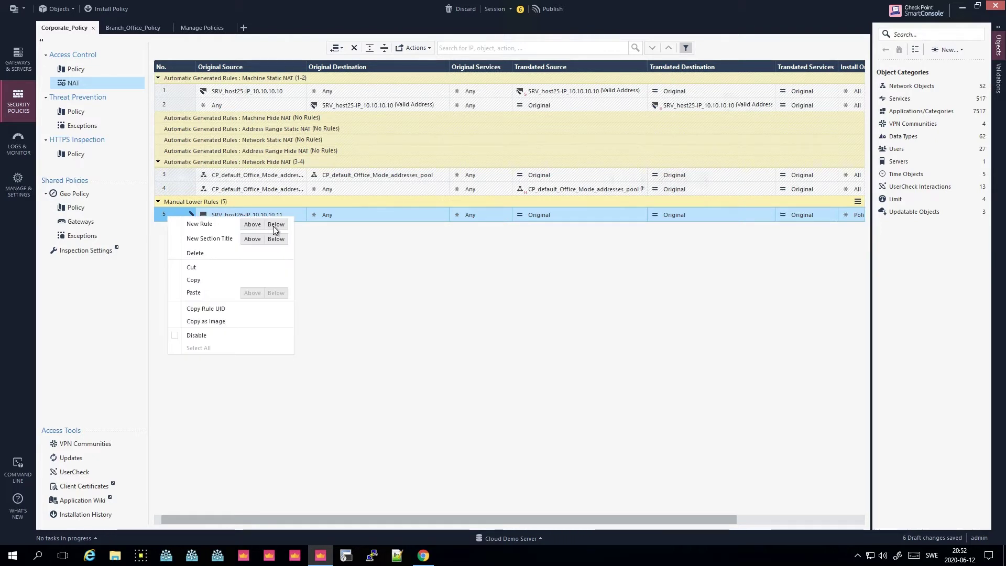
{"action": "left_click", "coordinate": [275, 224]}
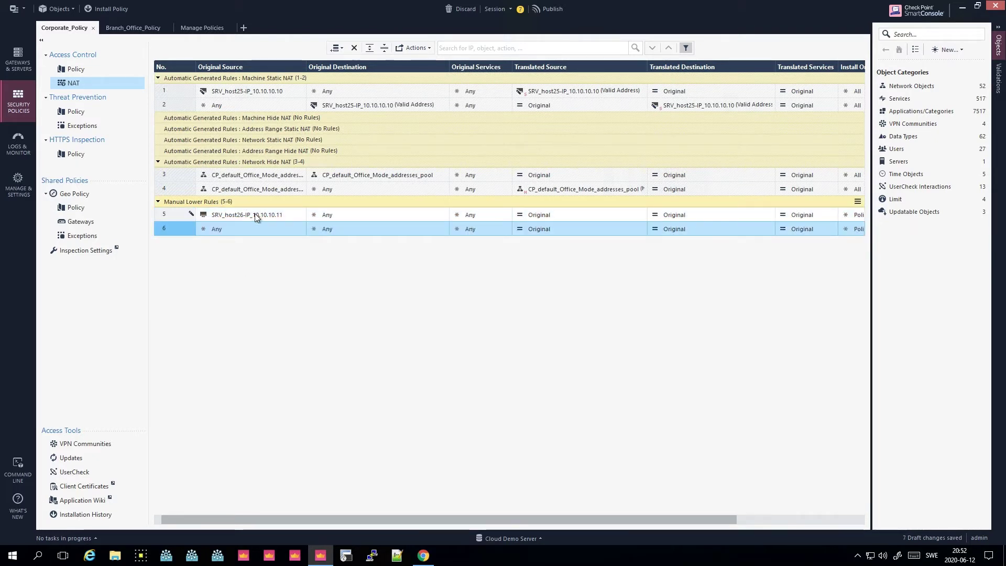
{"action": "mouse_move", "coordinate": [256, 213]}
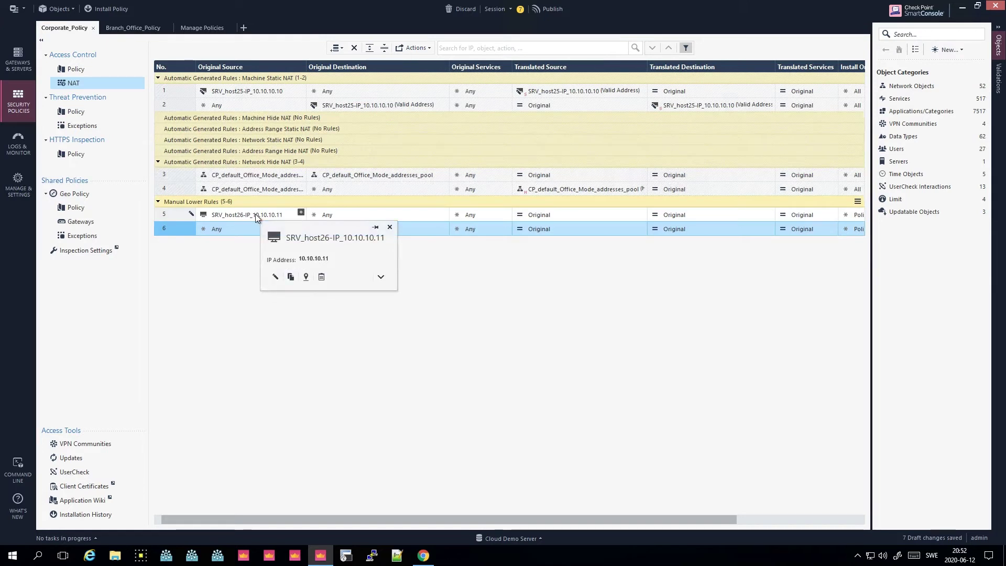
{"action": "left_click", "coordinate": [229, 214]}
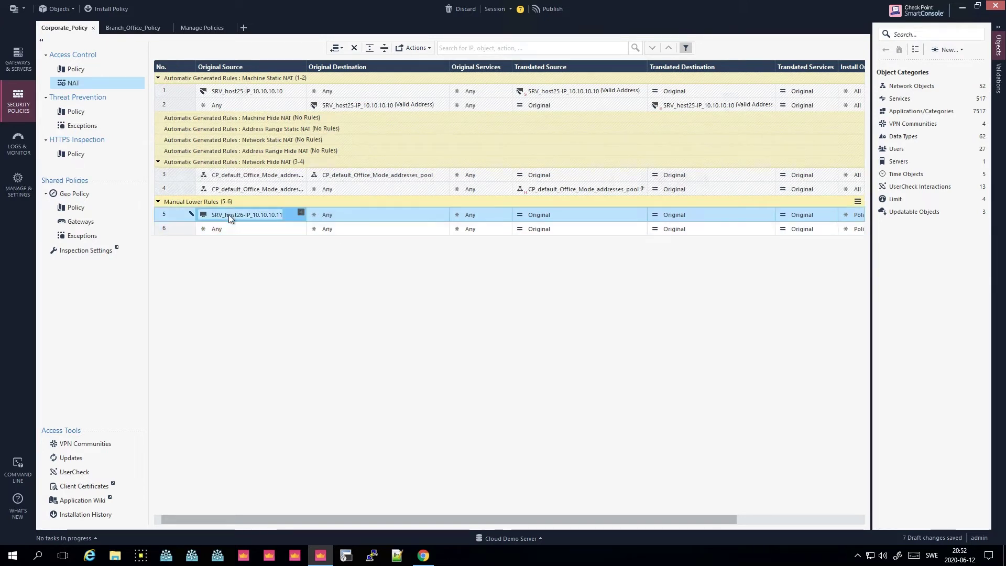
{"action": "left_click", "coordinate": [212, 228]}
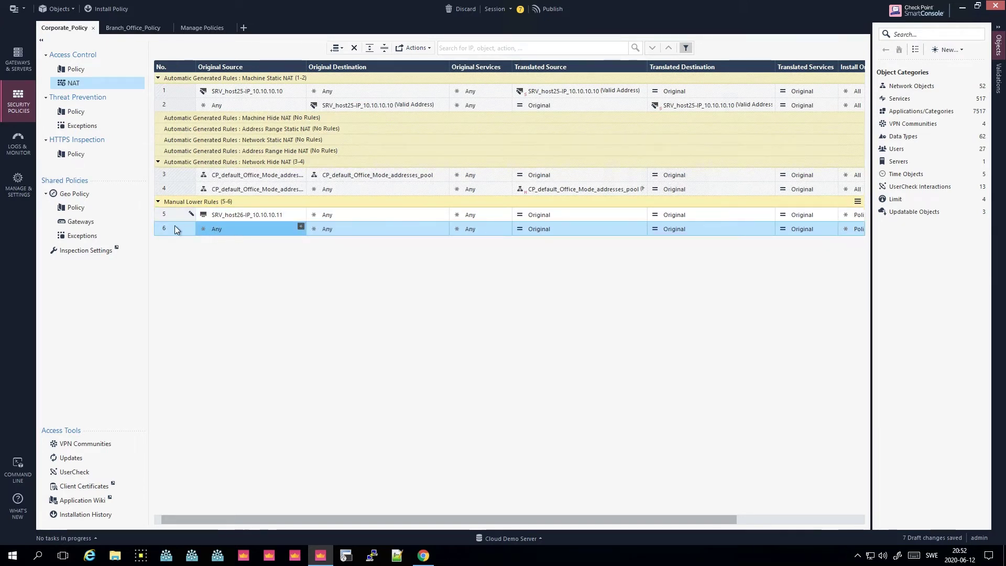
- Begin a new host for rule 6's original destination and name it NAT_host26-IP_80.80.80.81
{"action": "left_click", "coordinate": [377, 229]}
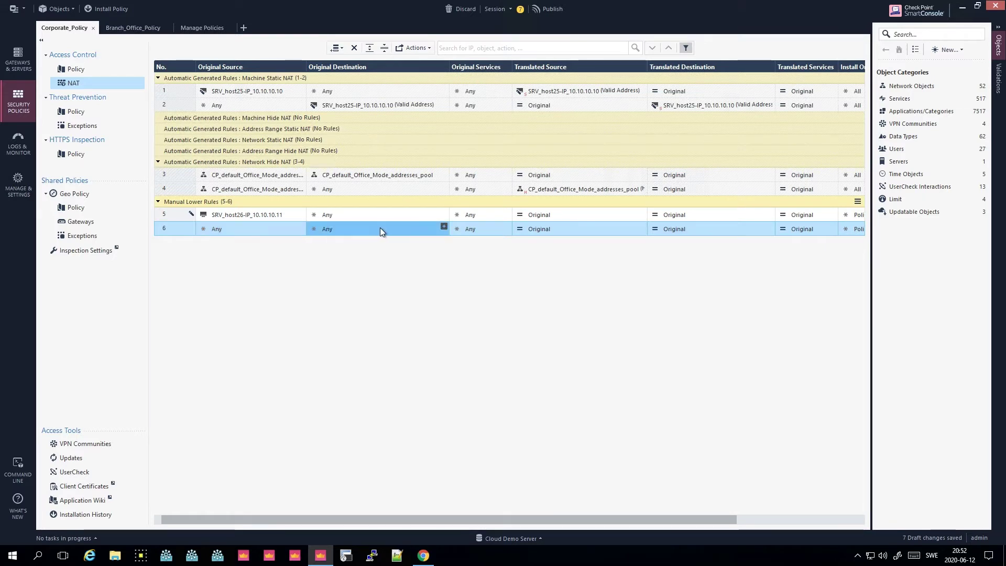
{"action": "left_click", "coordinate": [444, 226]}
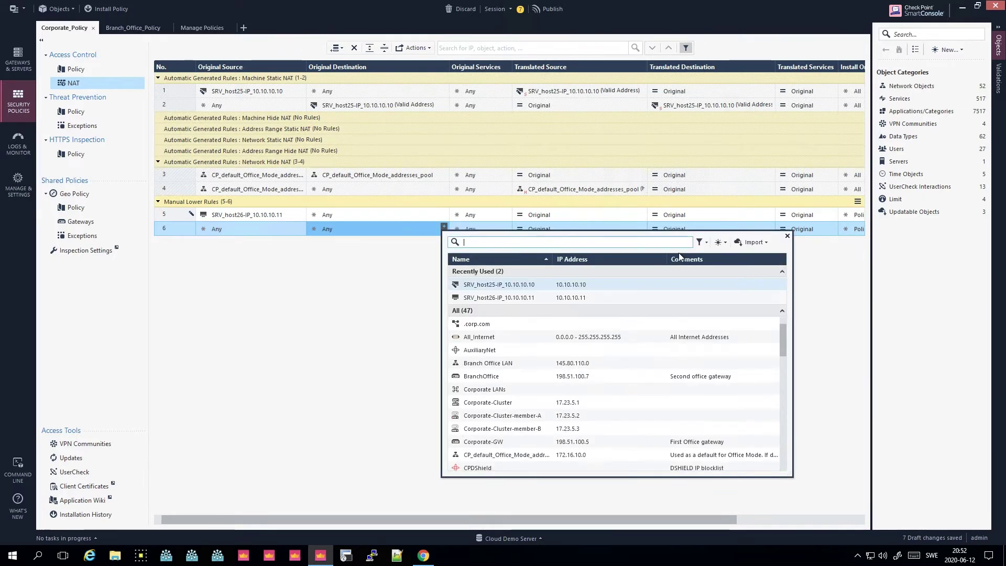
{"action": "left_click", "coordinate": [720, 244]}
{"action": "left_click", "coordinate": [734, 254]}
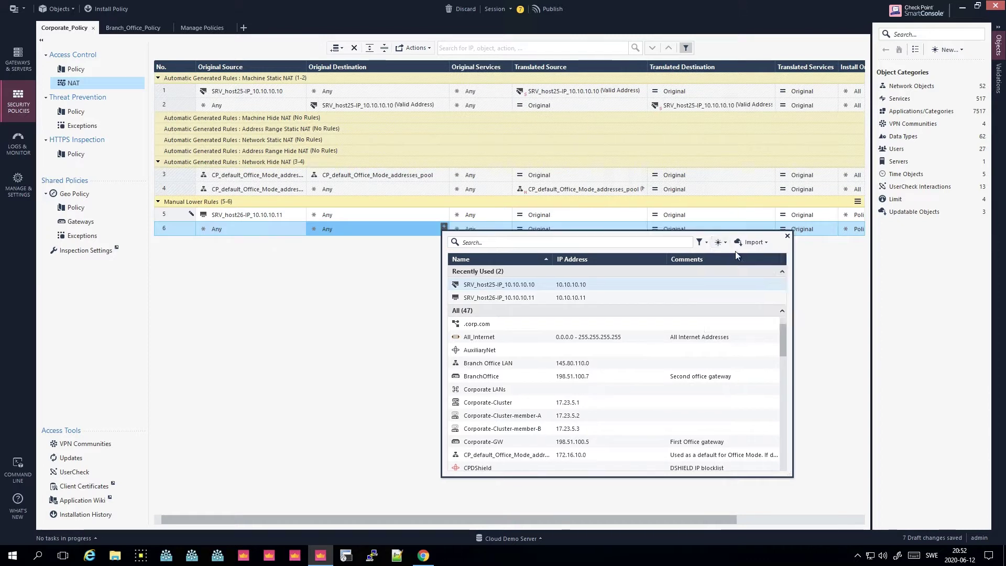
{"action": "type", "text": "N"}
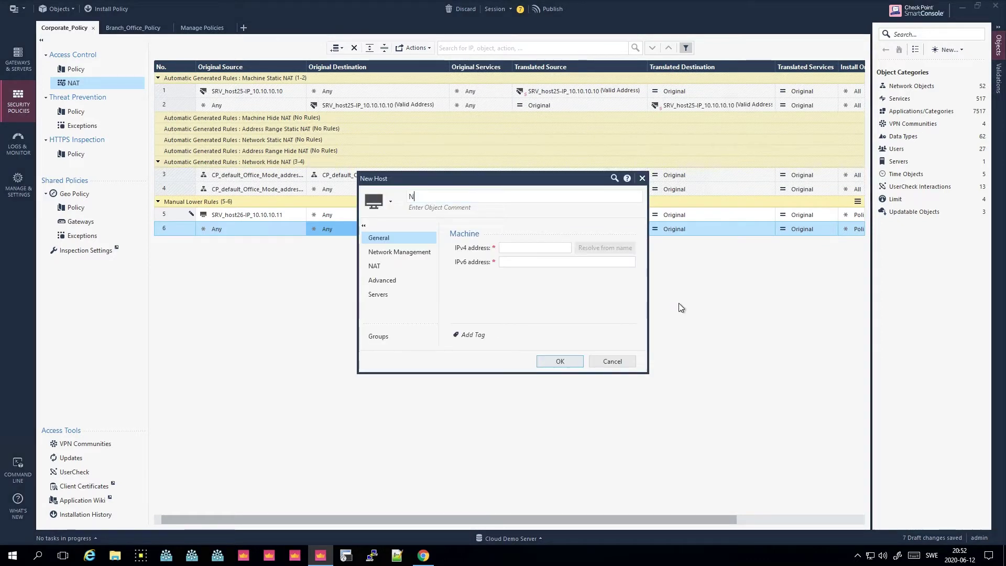
{"action": "type", "text": "AT_host26"}
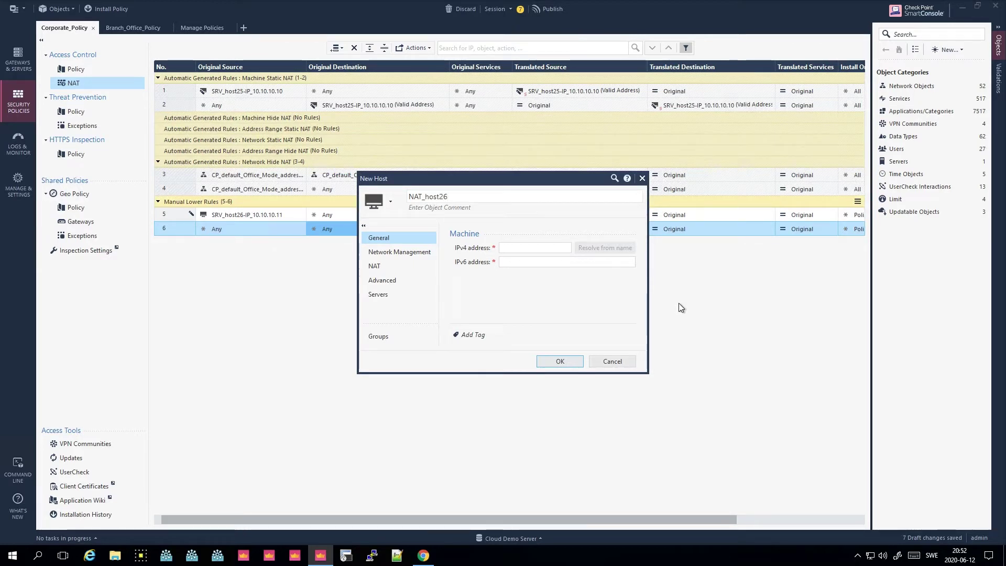
{"action": "type", "text": "-IP_"}
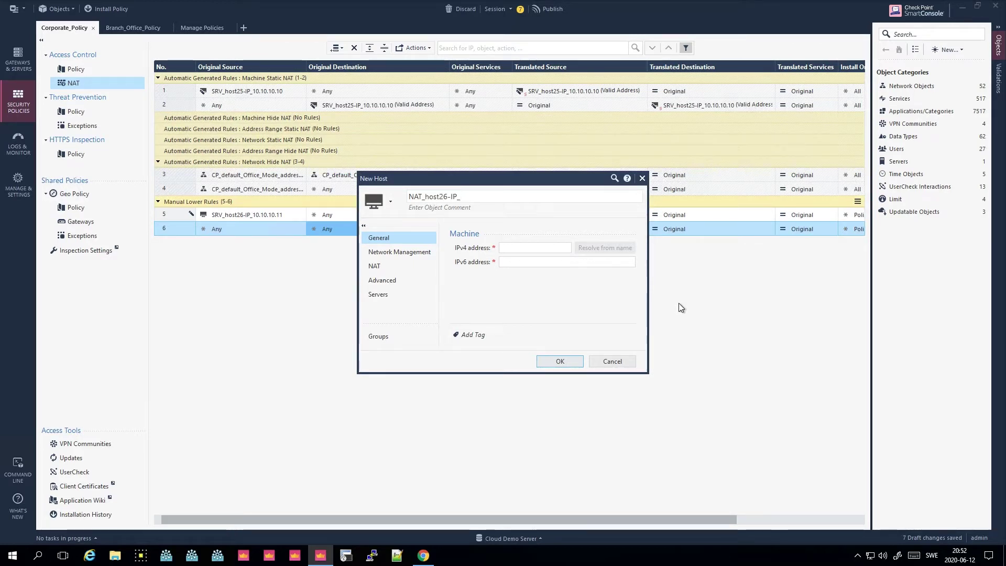
{"action": "type", "text": "80.80."}
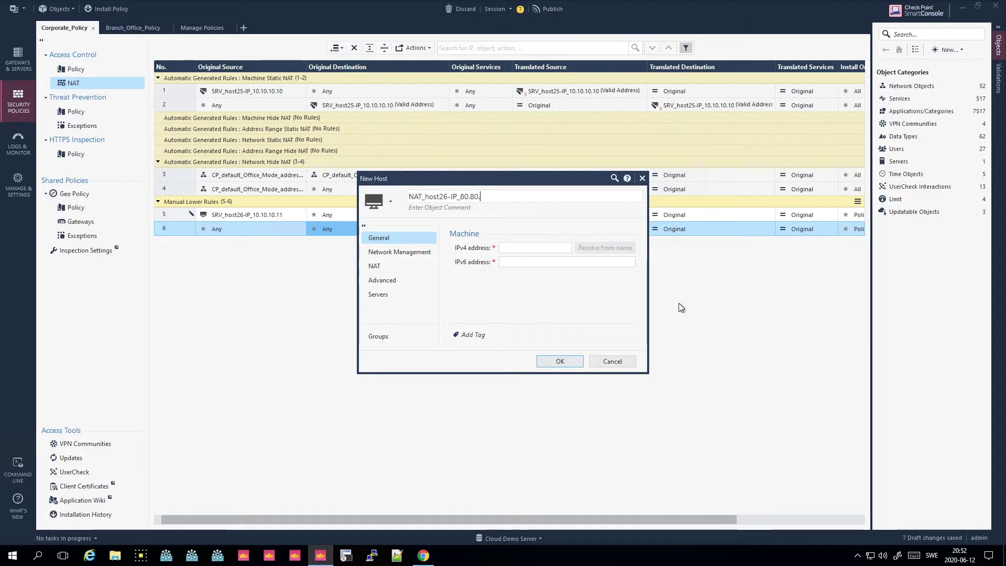
{"action": "type", "text": "80.81"}
- Set the new destination host's IPv4 address to 80.80.80.81 and save the host into rule 6
{"action": "left_click_drag", "start_coordinate": [527, 196], "coordinate": [459, 198]}
{"action": "key", "text": "ctrl+c"}
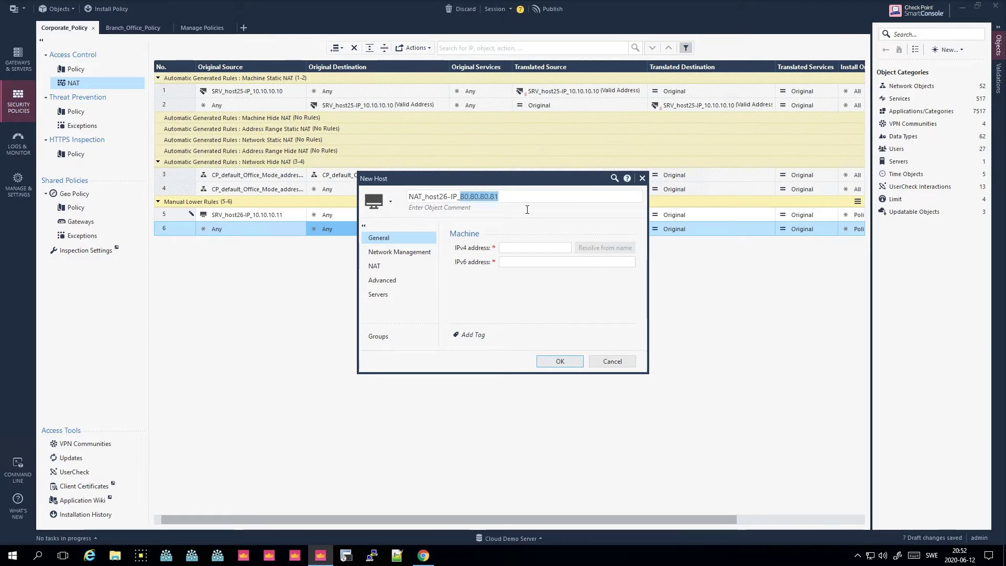
{"action": "left_click", "coordinate": [527, 246]}
{"action": "key", "text": "ctrl+v"}
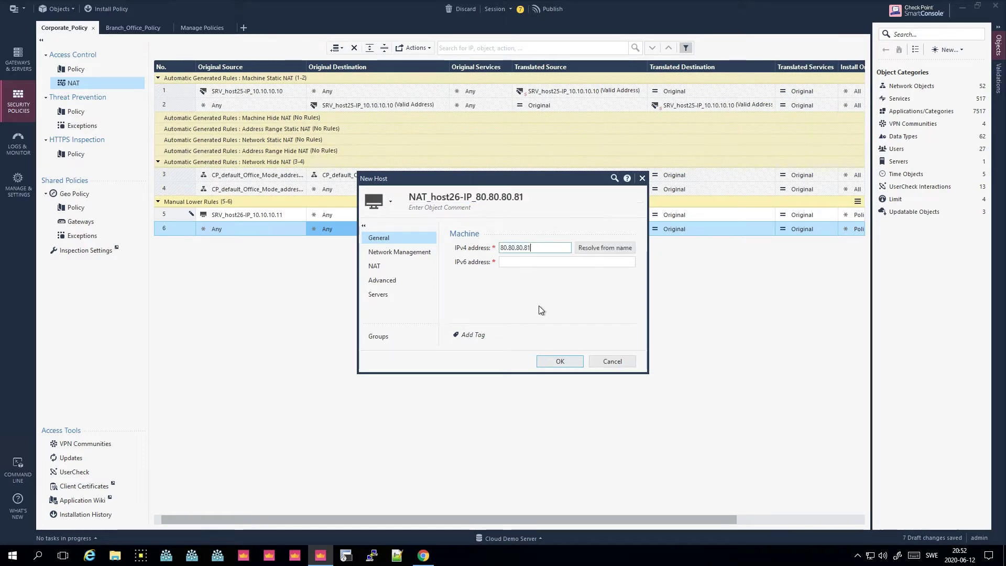
{"action": "left_click", "coordinate": [561, 361]}
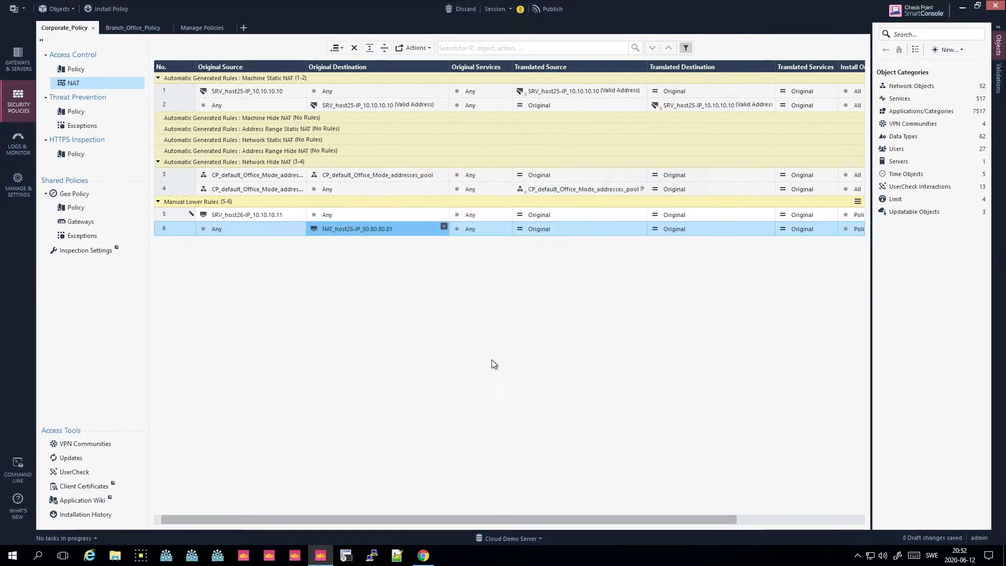
- Examine rule 5's original source and destination and its translated source and destination
{"action": "left_click", "coordinate": [175, 214]}
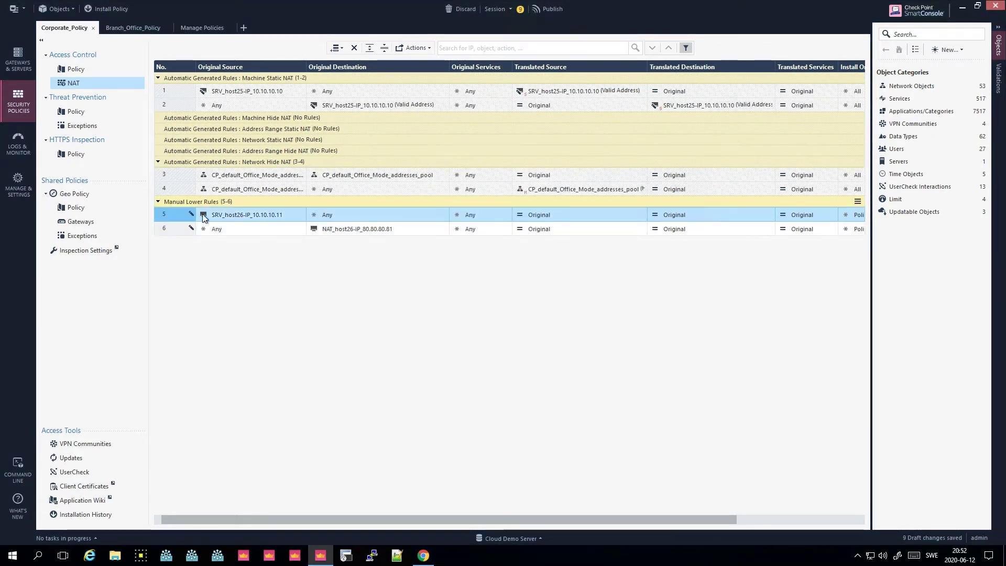
{"action": "mouse_move", "coordinate": [237, 215]}
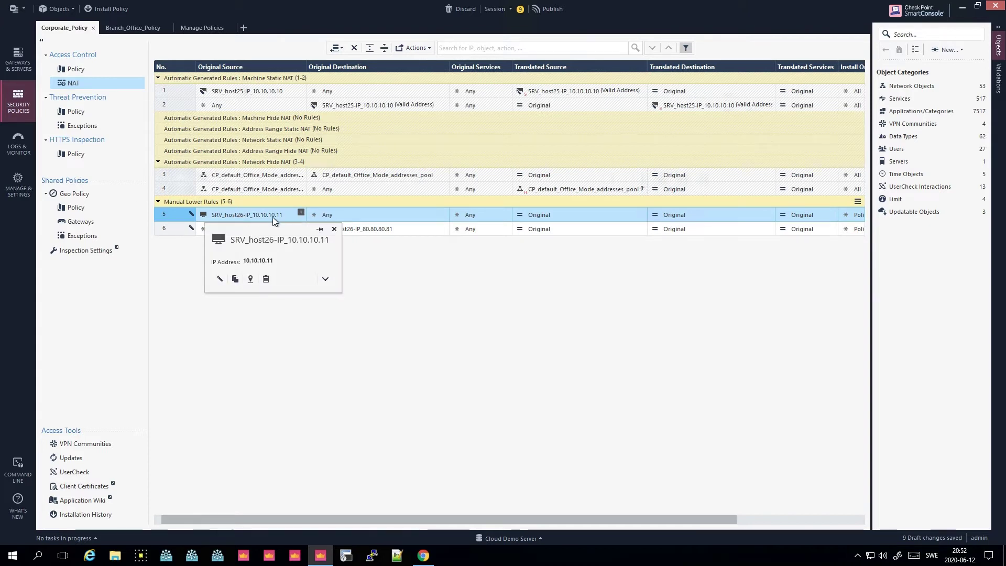
{"action": "left_click", "coordinate": [356, 214]}
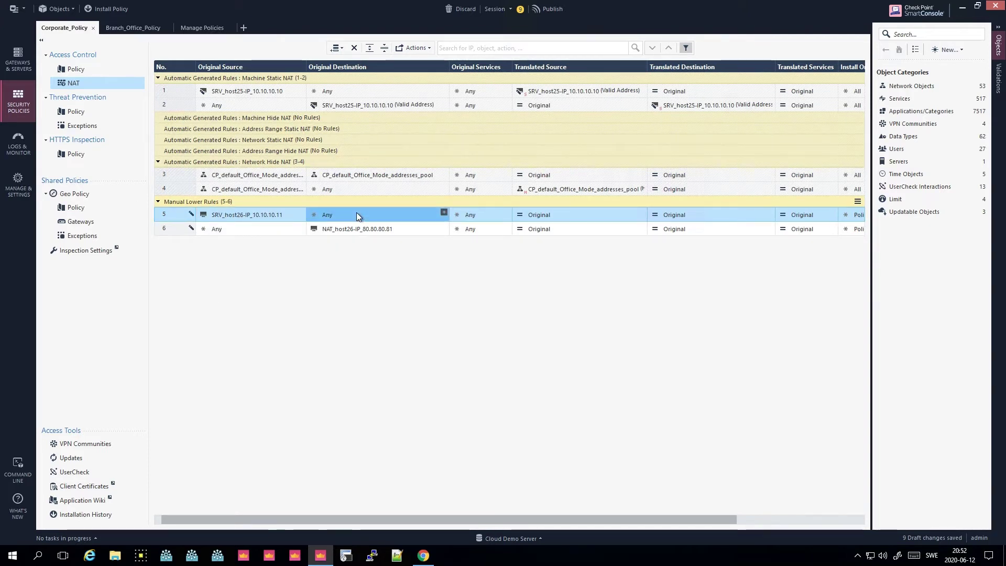
{"action": "left_click", "coordinate": [539, 215]}
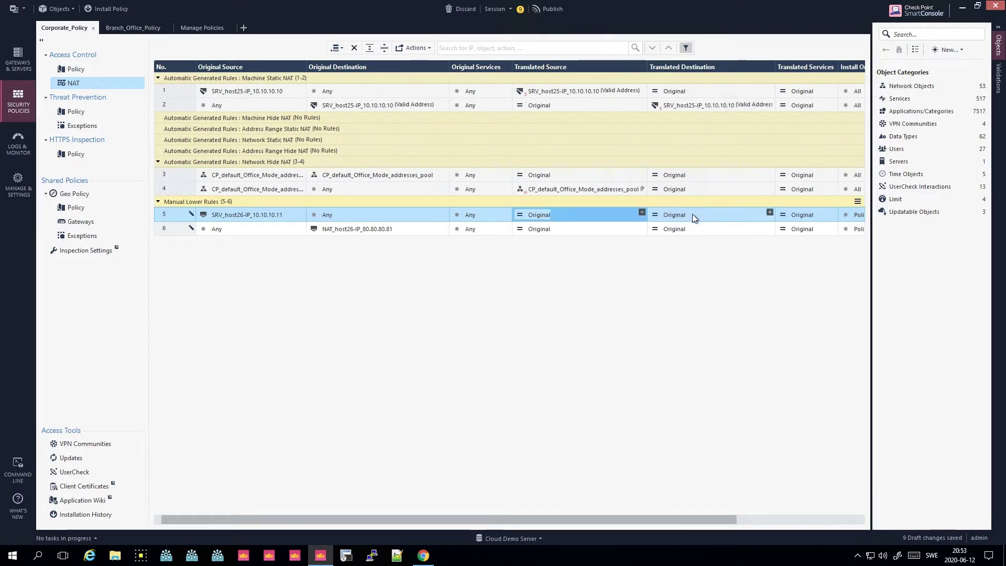
{"action": "left_click", "coordinate": [674, 212]}
{"action": "left_click", "coordinate": [701, 216]}
{"action": "left_click", "coordinate": [603, 210]}
{"action": "left_click", "coordinate": [706, 216]}
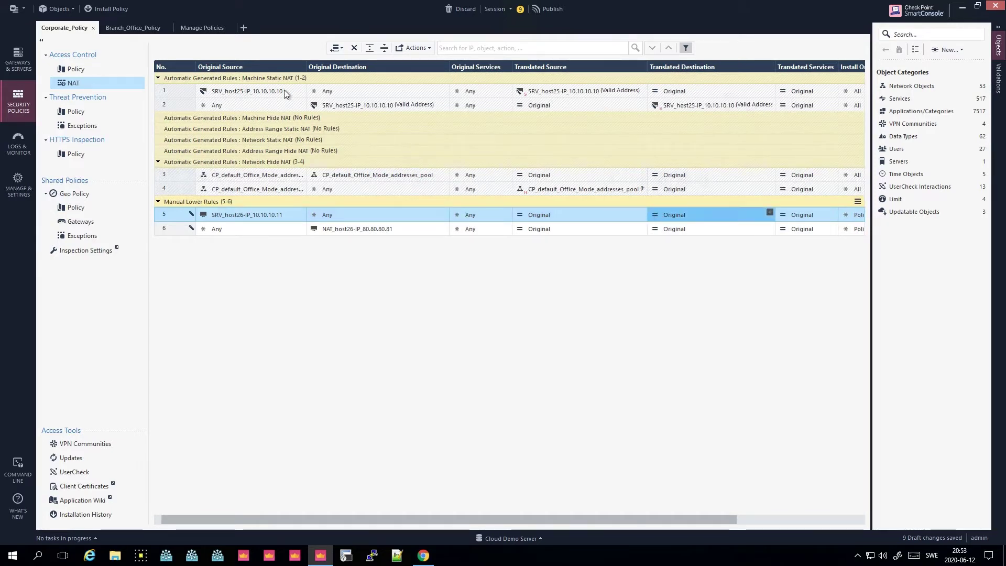
- Copy the NAT_host26-IP_80.80.80.81 host from rule 6's original destination into rule 5's translated source
{"action": "left_click", "coordinate": [354, 228]}
{"action": "left_click_drag", "start_coordinate": [353, 230], "coordinate": [543, 215]}
{"action": "mouse_move", "coordinate": [544, 215]}
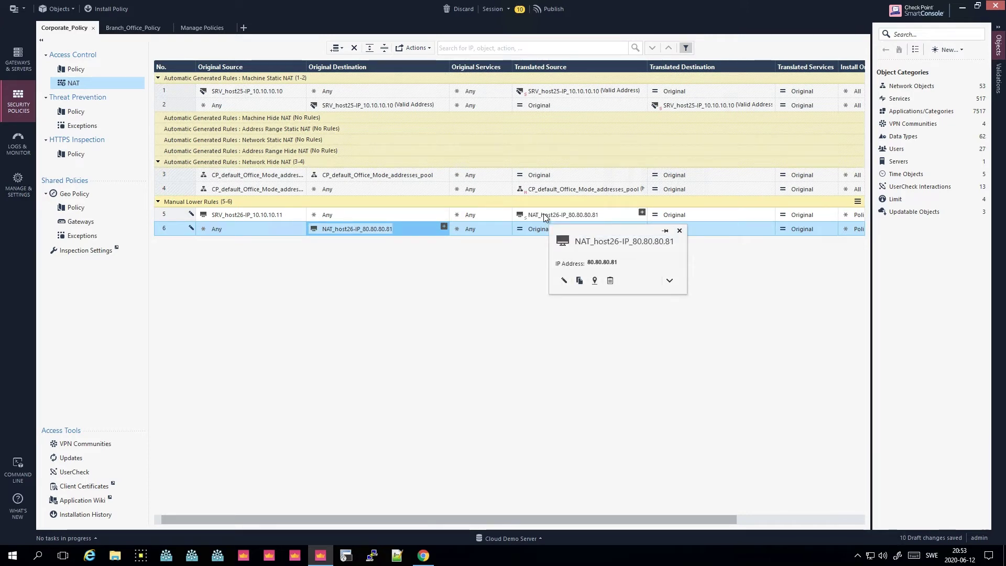
- Review rule 5's source translation, checking the original source, the translated source host's details and the translated destination
{"action": "left_click", "coordinate": [242, 213]}
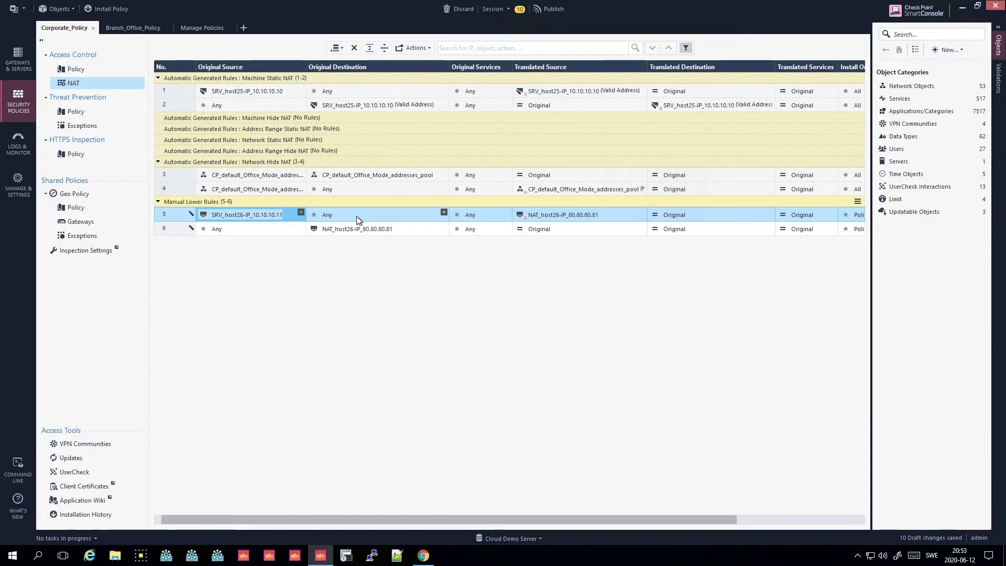
{"action": "left_click", "coordinate": [550, 214]}
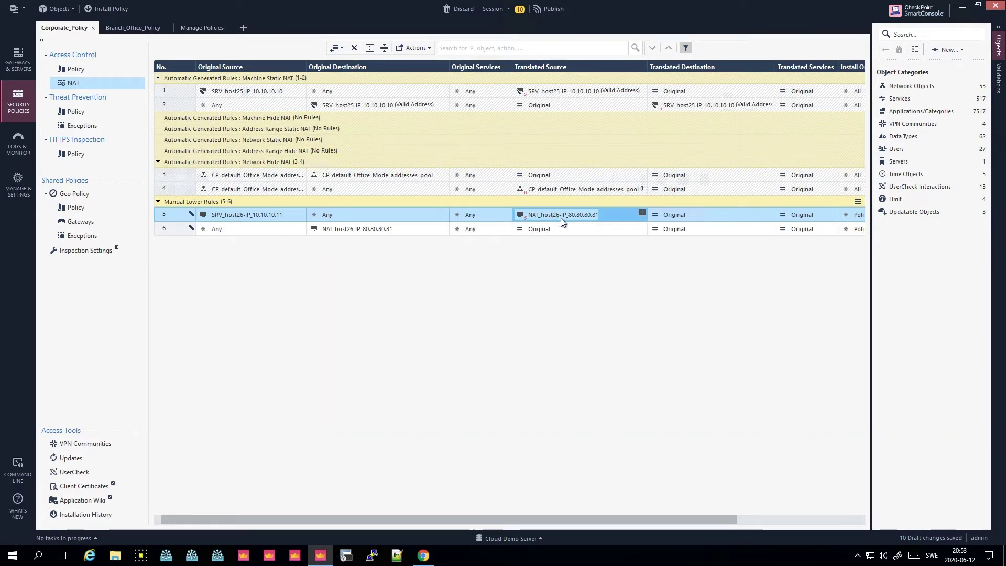
{"action": "mouse_move", "coordinate": [585, 216]}
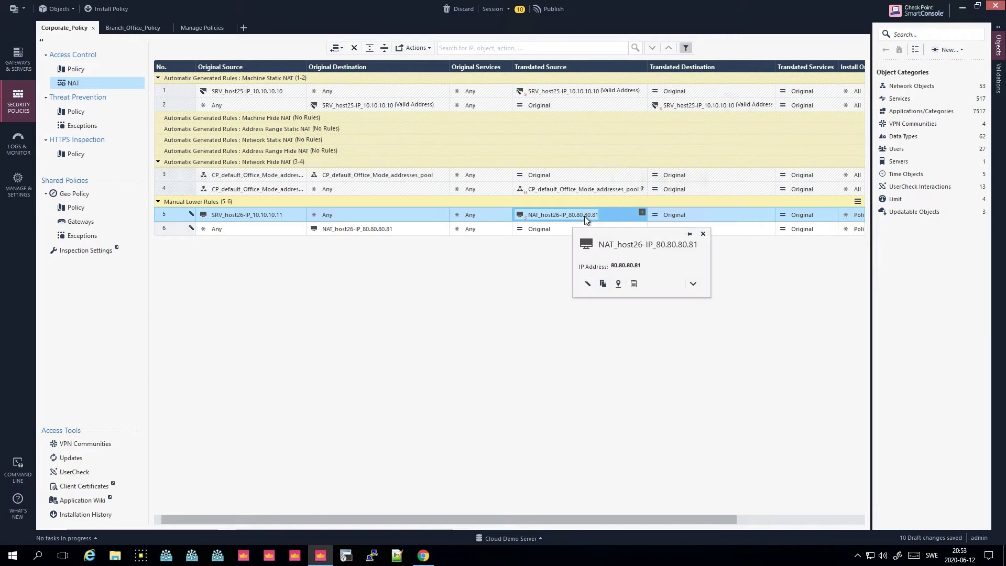
{"action": "left_click", "coordinate": [688, 212]}
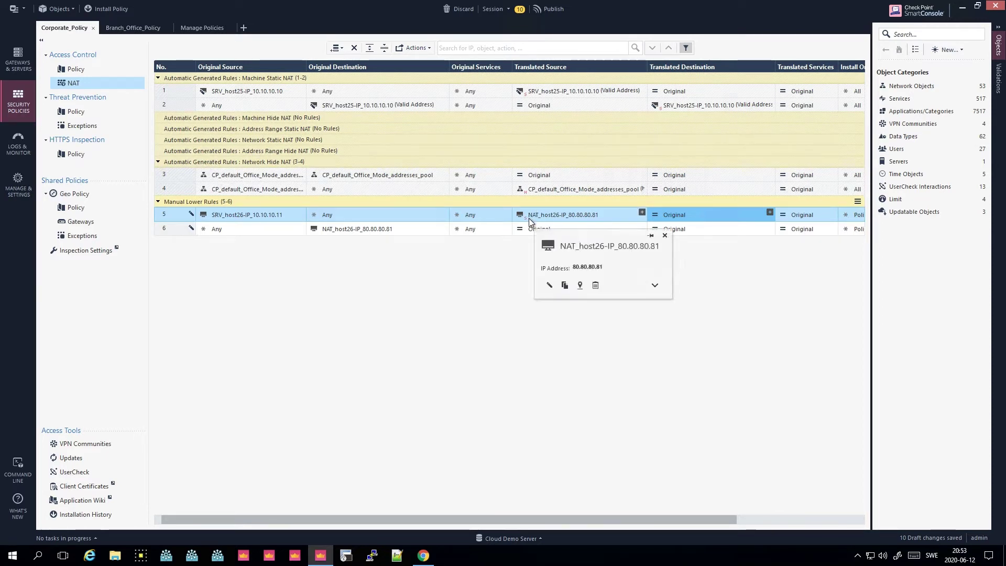
- Check which NAT methods are available for NAT_host26-IP_80.80.80.81 in rule 5's translated source, without changing the method
{"action": "left_click", "coordinate": [547, 212]}
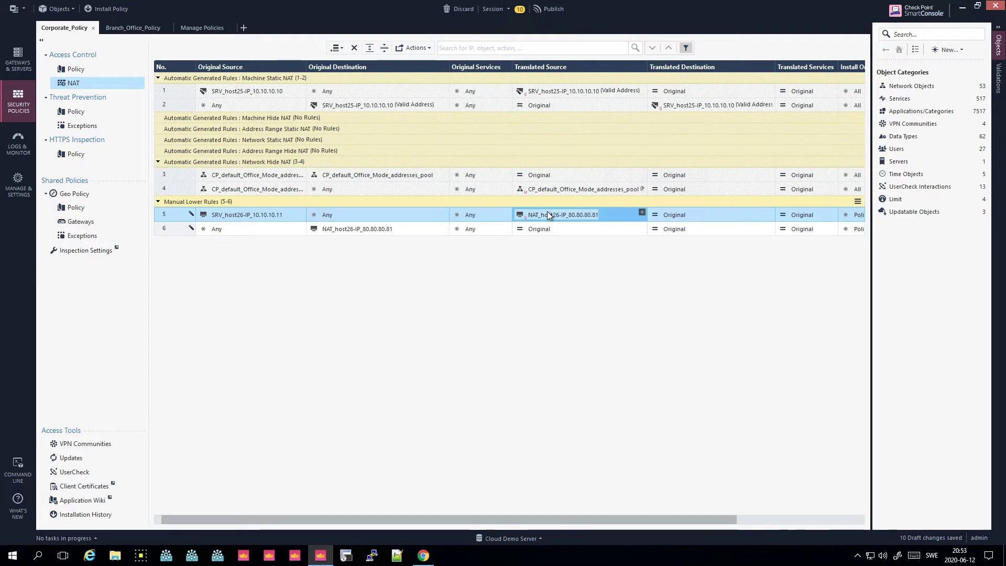
{"action": "right_click", "coordinate": [545, 212]}
{"action": "mouse_move", "coordinate": [618, 234]}
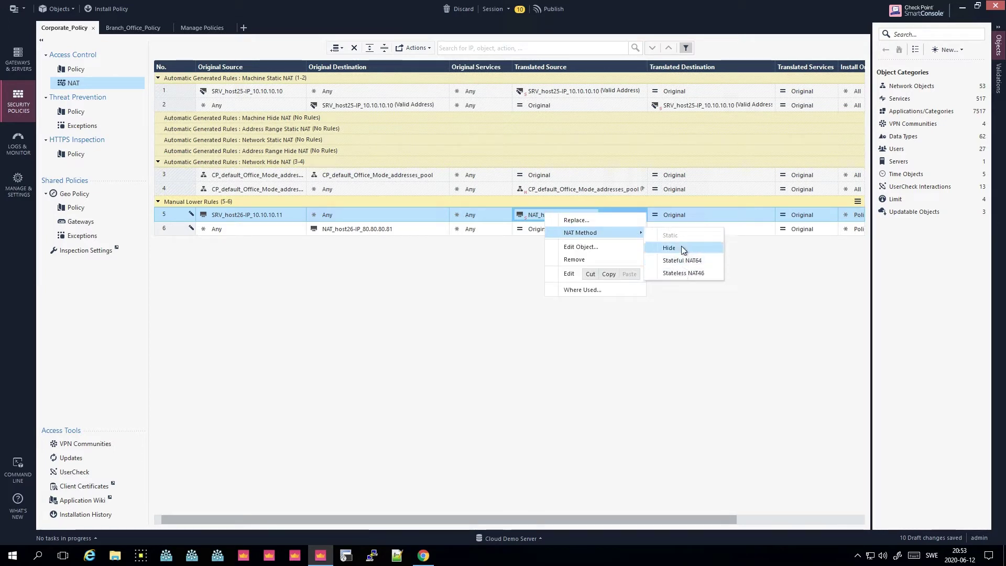
{"action": "left_click", "coordinate": [548, 212]}
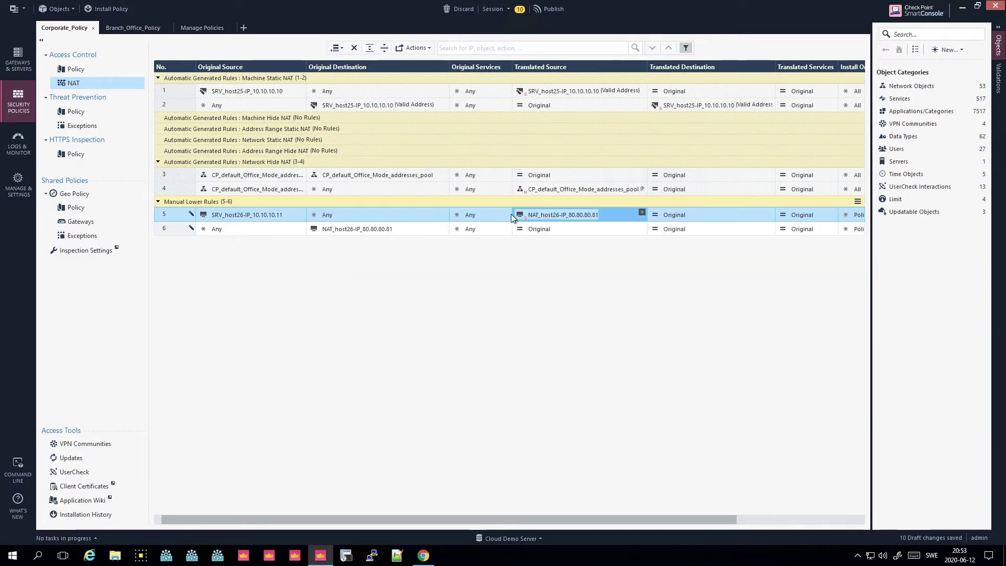
- Copy the SRV_host26-IP_10.10.10.11 host from rule 5's original source into rule 6's translated destination
{"action": "left_click", "coordinate": [231, 230]}
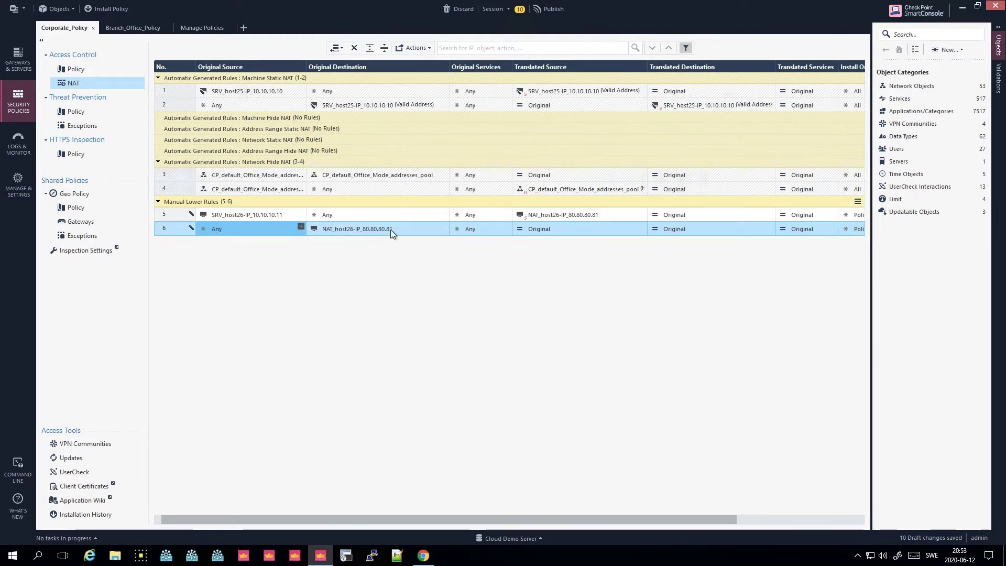
{"action": "mouse_move", "coordinate": [355, 225]}
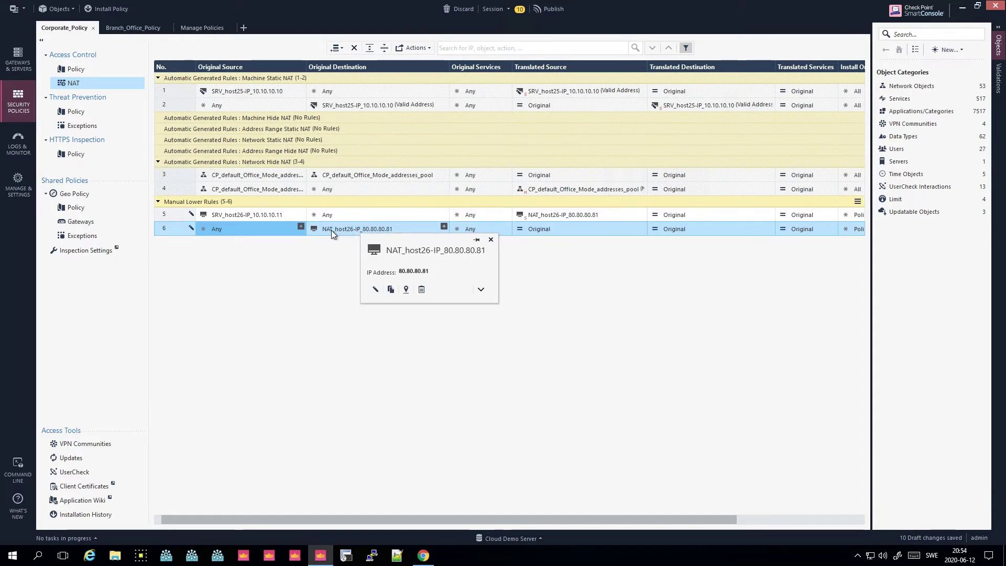
{"action": "left_click_drag", "start_coordinate": [266, 213], "coordinate": [701, 228]}
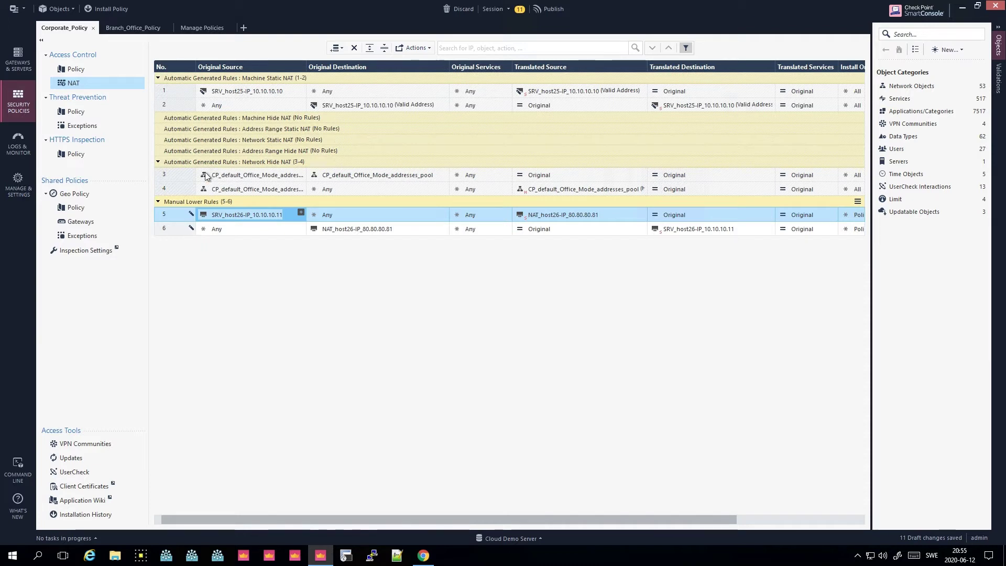
- Review the automatic address translation settings of SRV_host25-IP_10.10.10.10 from rule 1 and close the host without changes
{"action": "mouse_move", "coordinate": [252, 93]}
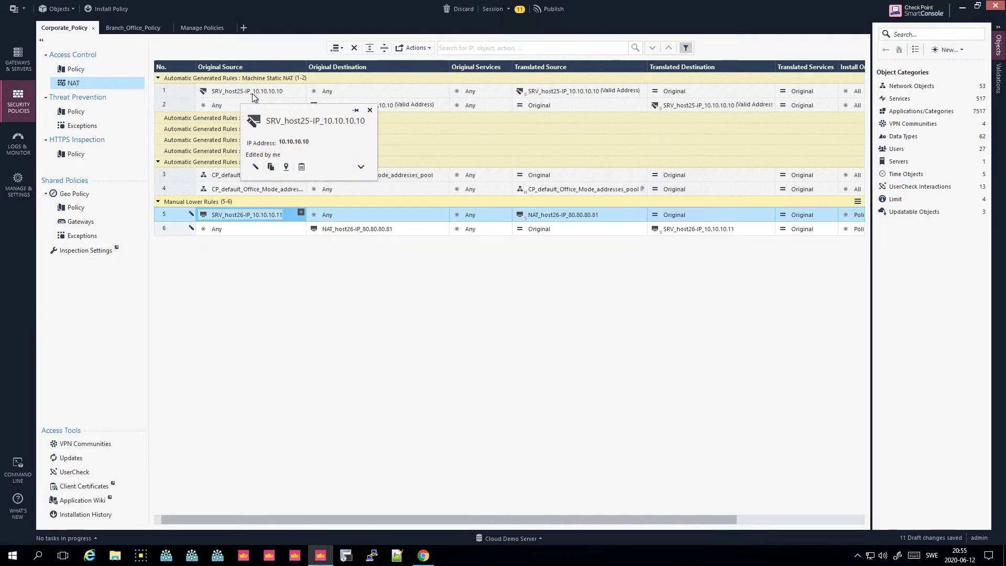
{"action": "left_click", "coordinate": [181, 97]}
{"action": "left_click", "coordinate": [174, 79]}
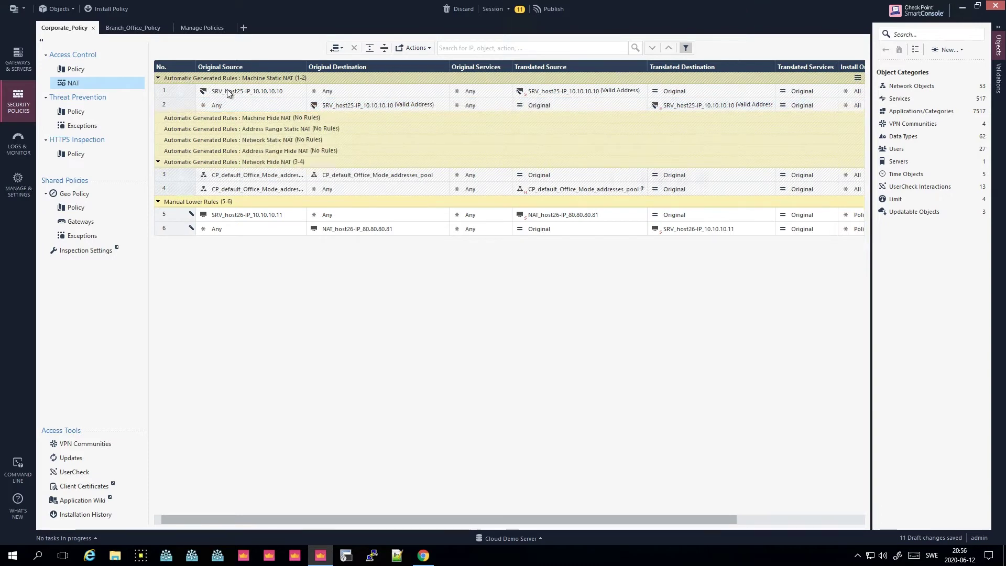
{"action": "double_click", "coordinate": [243, 92]}
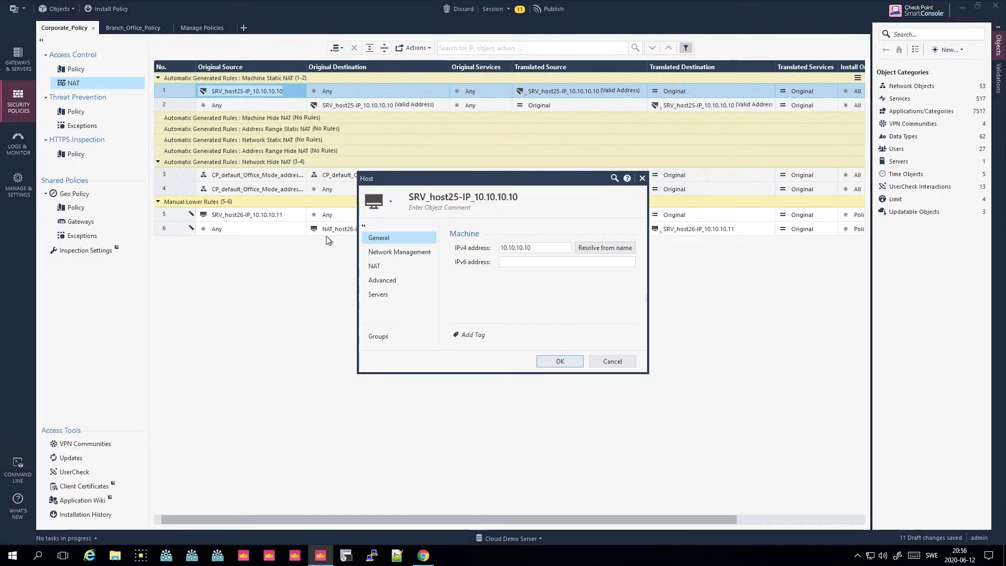
{"action": "left_click", "coordinate": [385, 267]}
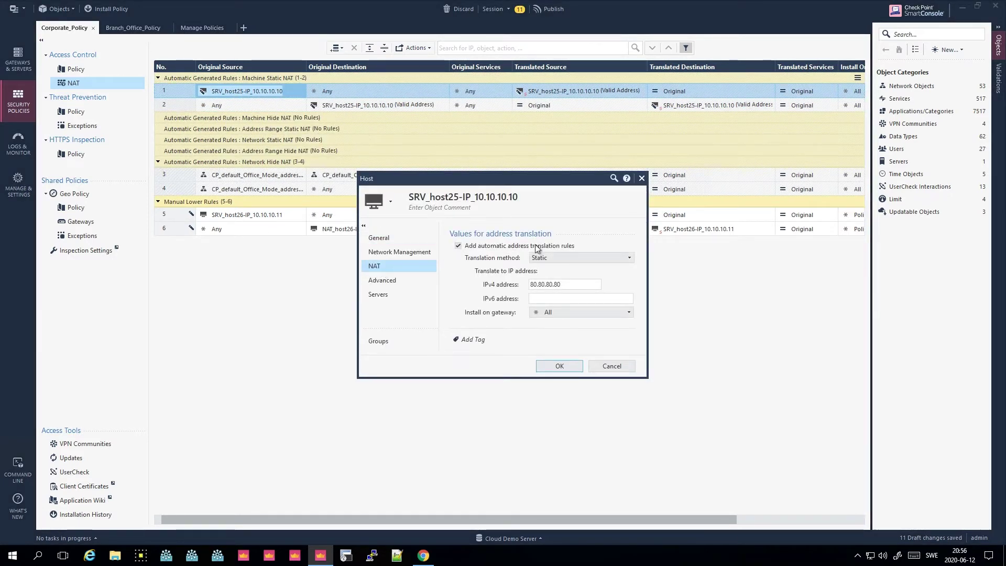
{"action": "left_click", "coordinate": [627, 364]}
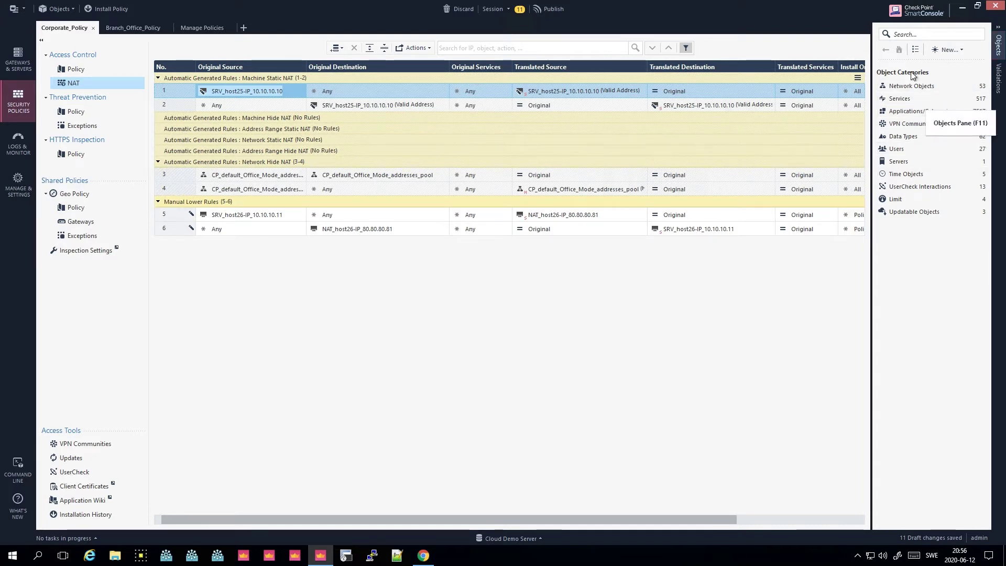
- Create a new network object named Net_10.10.10.0_24
{"action": "left_click", "coordinate": [951, 50]}
{"action": "left_click", "coordinate": [952, 62]}
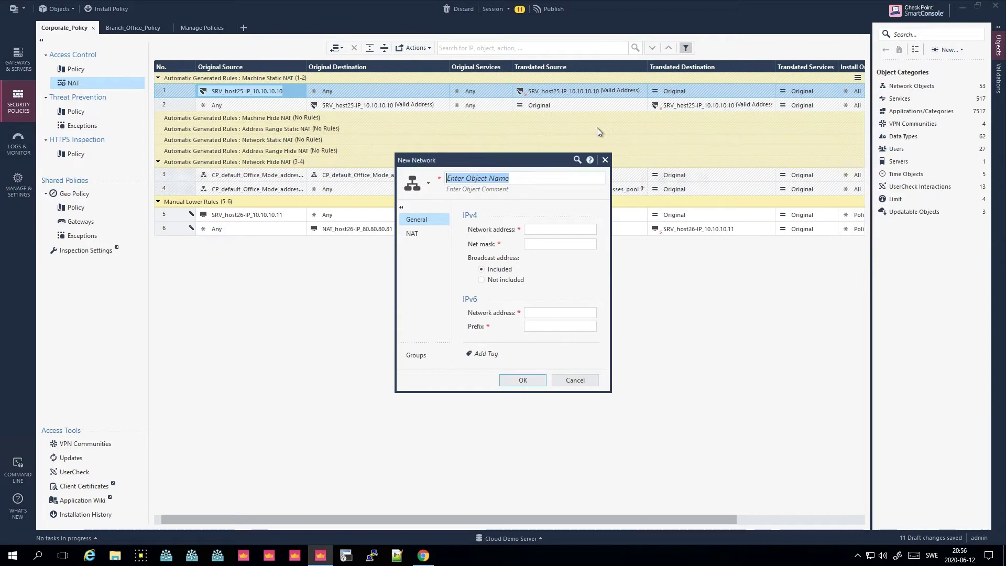
{"action": "type", "text": "Net_10"}
{"action": "type", "text": ".10."}
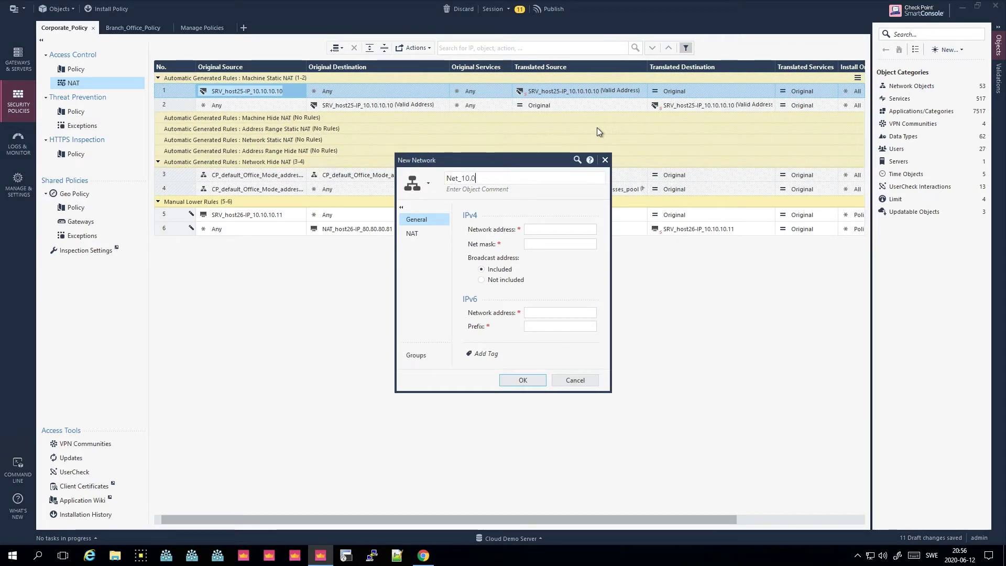
{"action": "type", "text": "10.0_24"}
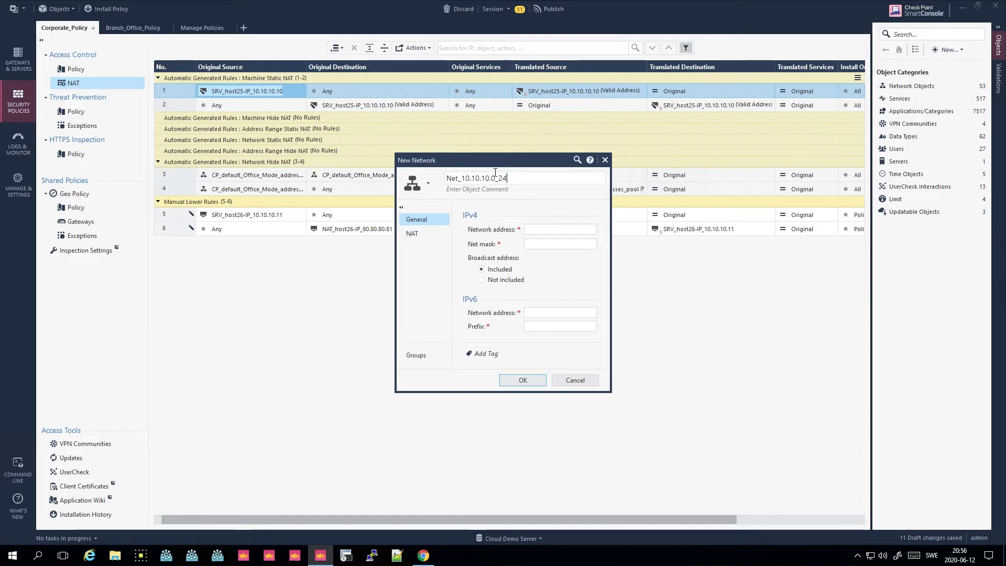
- Set the new network's IPv4 network address to 10.10.10.0 and its net mask to 255.255.255.0
{"action": "left_click_drag", "start_coordinate": [495, 178], "coordinate": [462, 178]}
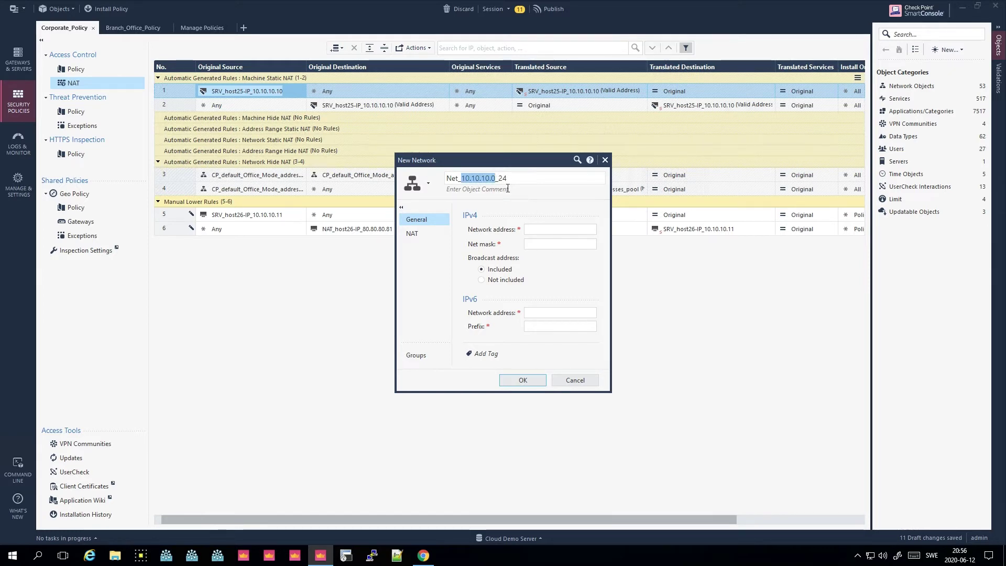
{"action": "key", "text": "ctrl+c"}
{"action": "left_click", "coordinate": [567, 229]}
{"action": "key", "text": "ctrl+v"}
{"action": "left_click", "coordinate": [549, 242]}
{"action": "type", "text": "255.255.255"}
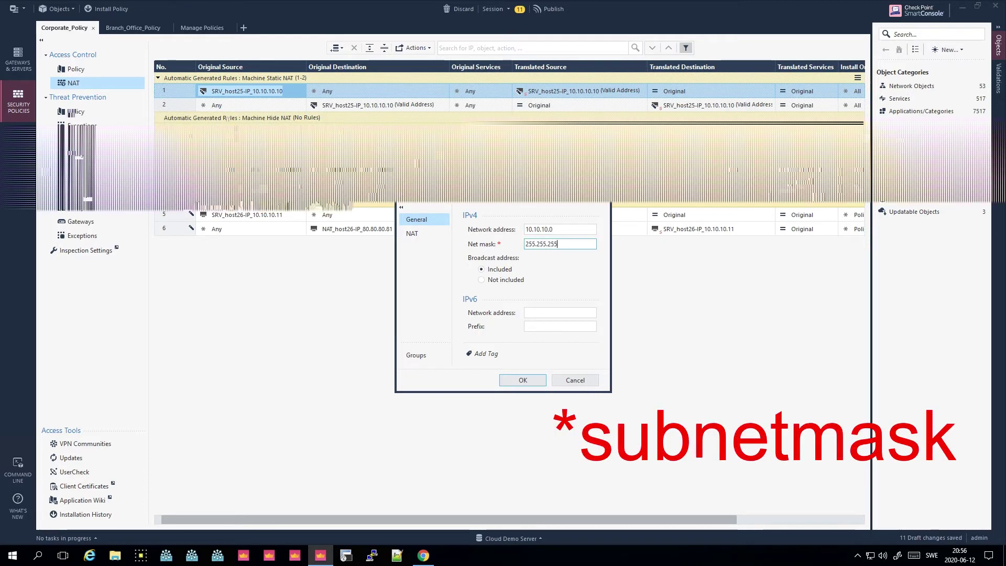
{"action": "type", "text": ".0"}
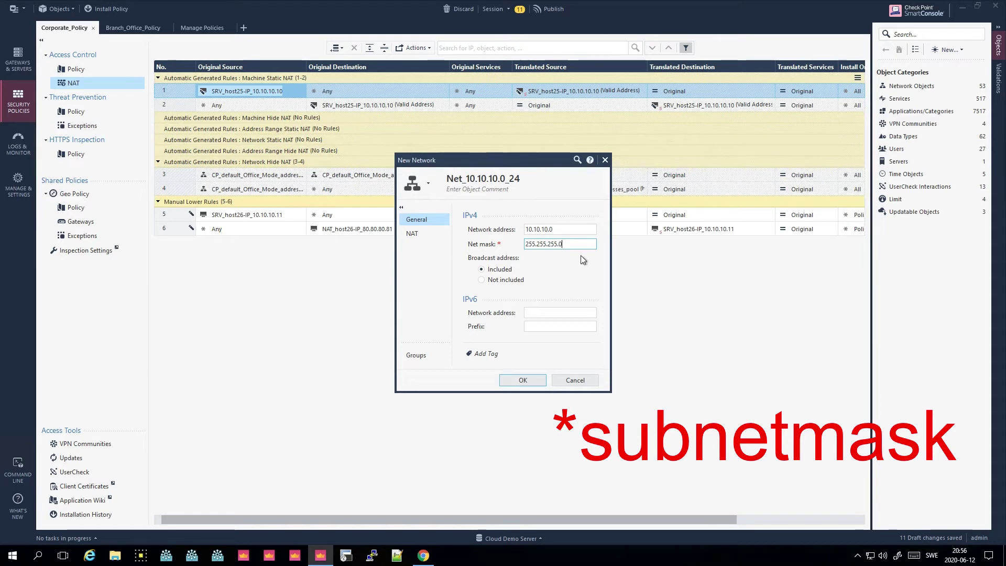
{"action": "double_click", "coordinate": [557, 242]}
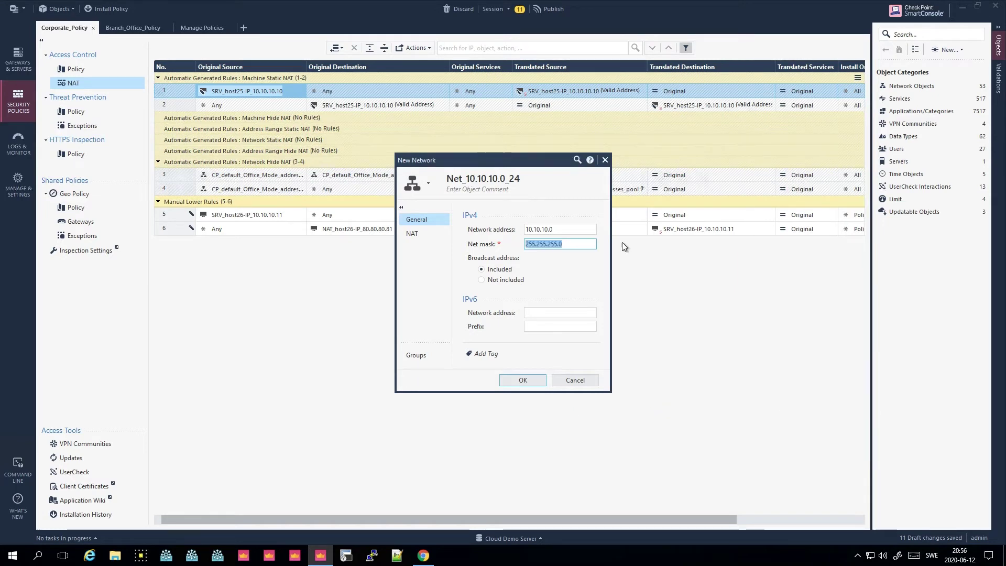
{"action": "left_click", "coordinate": [589, 243]}
{"action": "left_click_drag", "start_coordinate": [569, 241], "coordinate": [476, 242]}
{"action": "left_click", "coordinate": [570, 245]}
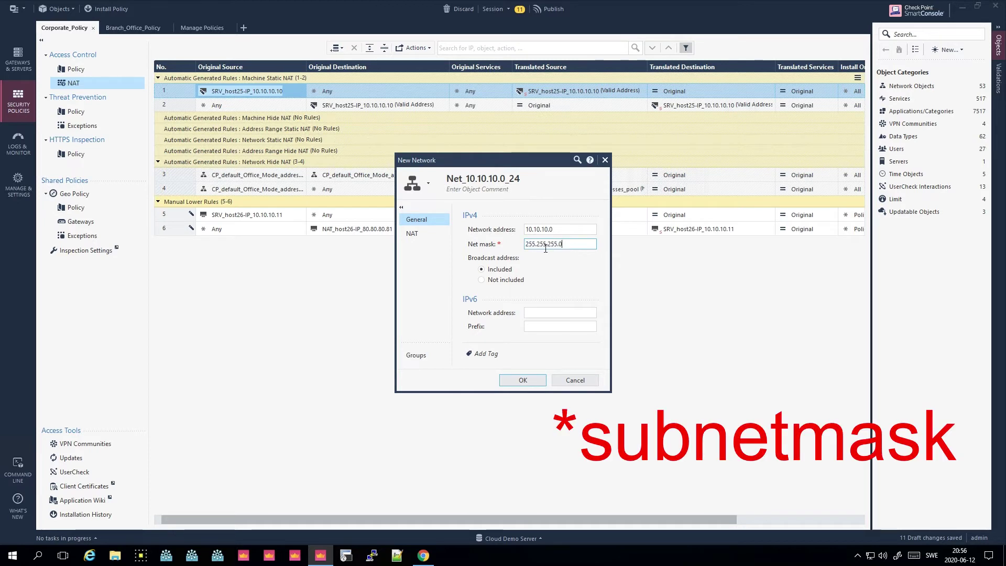
- Enable automatic address translation rules for the network, with translation method Hide and installation on all gateways
{"action": "left_click", "coordinate": [414, 235]}
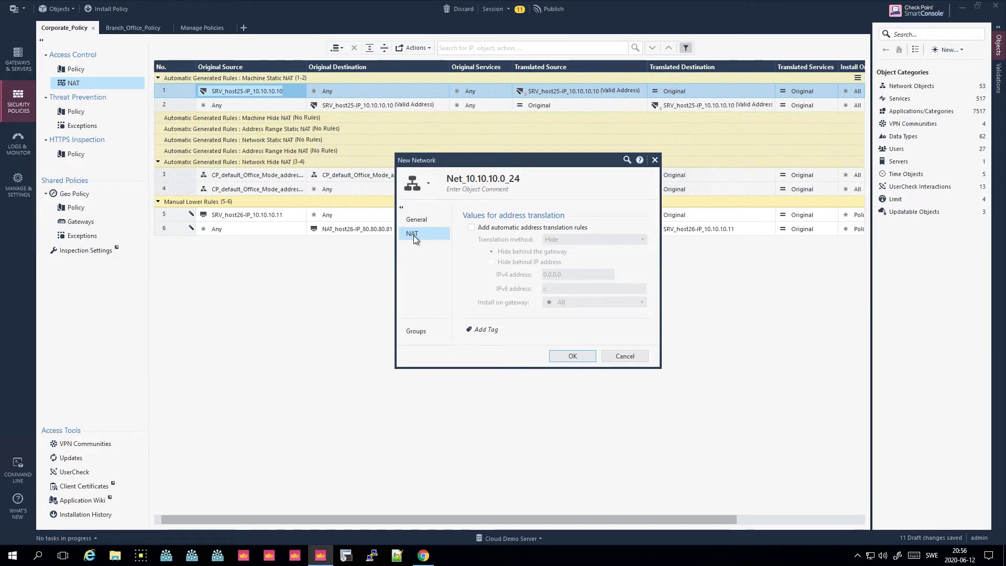
{"action": "left_click", "coordinate": [471, 228]}
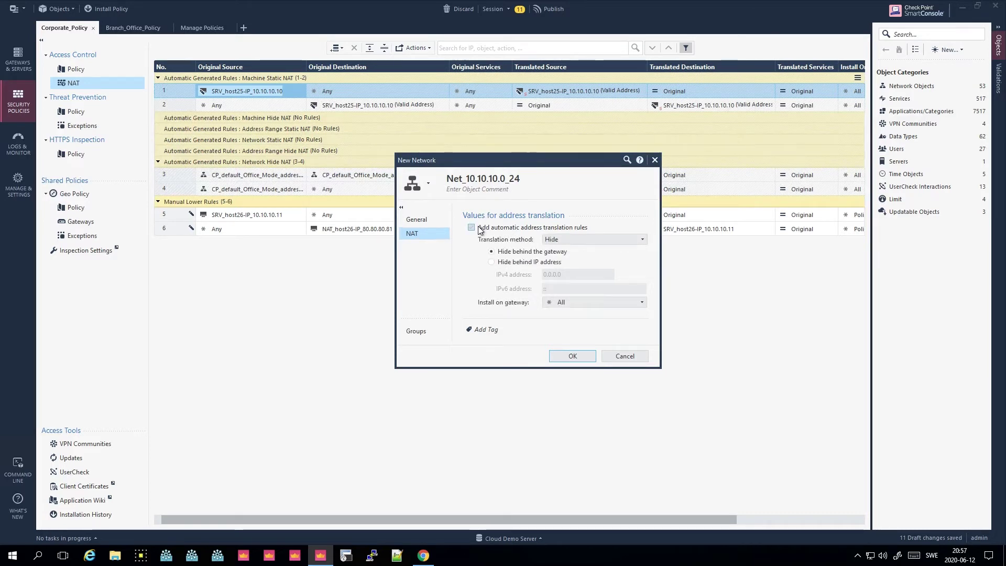
{"action": "left_click", "coordinate": [564, 238]}
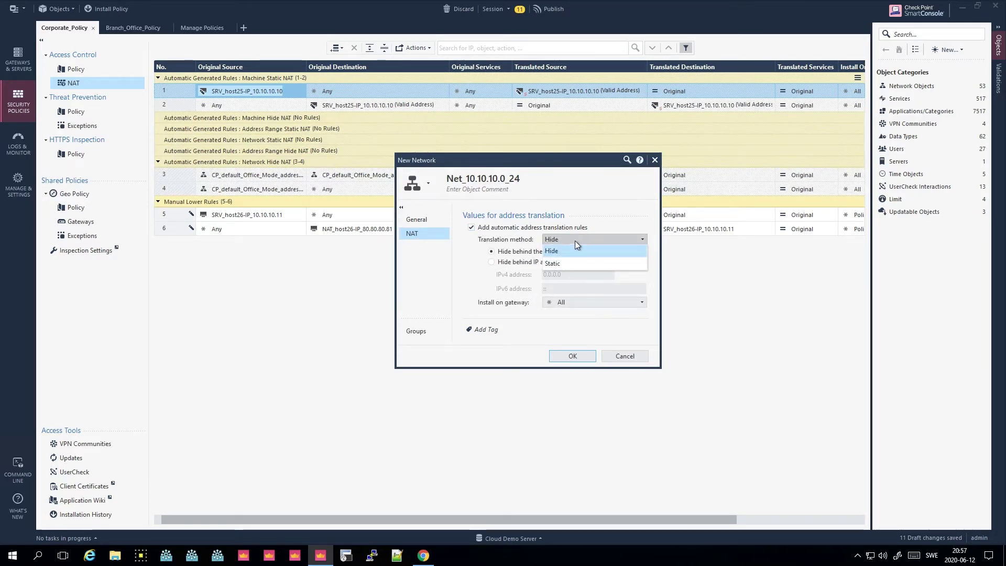
{"action": "left_click", "coordinate": [581, 240]}
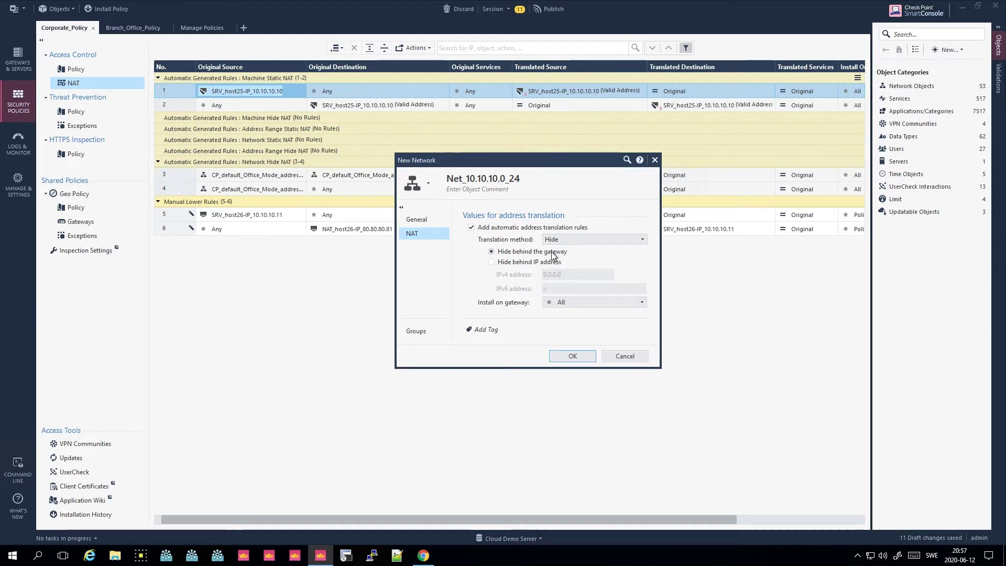
{"action": "left_click", "coordinate": [579, 299]}
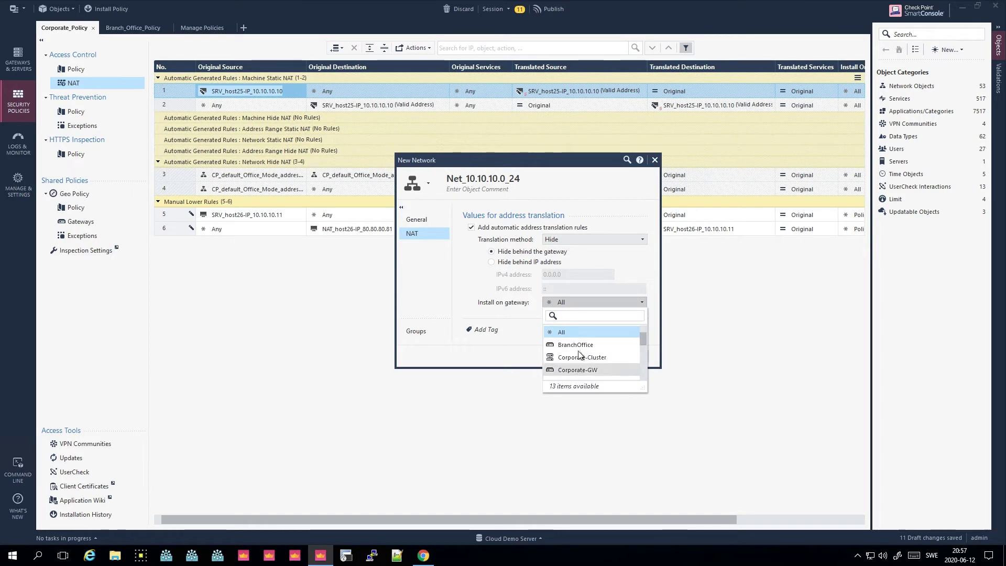
{"action": "left_click", "coordinate": [629, 260]}
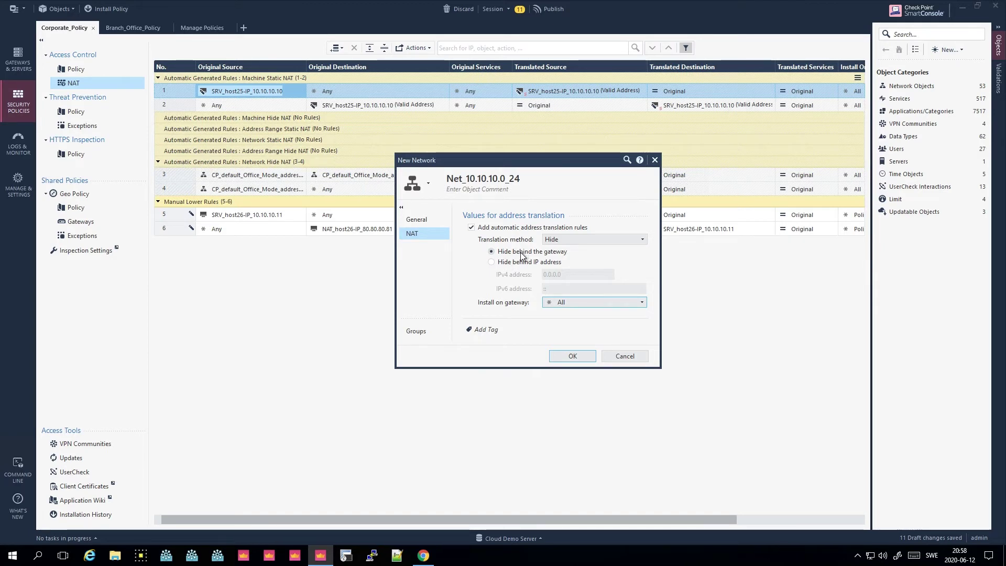
- Try the option to hide the network behind an IP address and check its IPv4 and IPv6 fields
{"action": "left_click", "coordinate": [511, 262]}
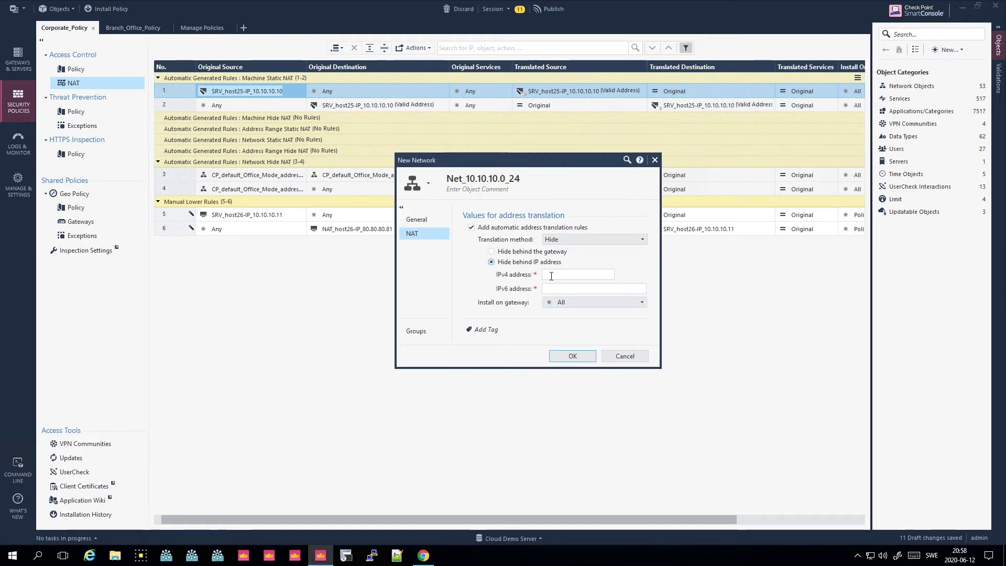
{"action": "left_click", "coordinate": [586, 275]}
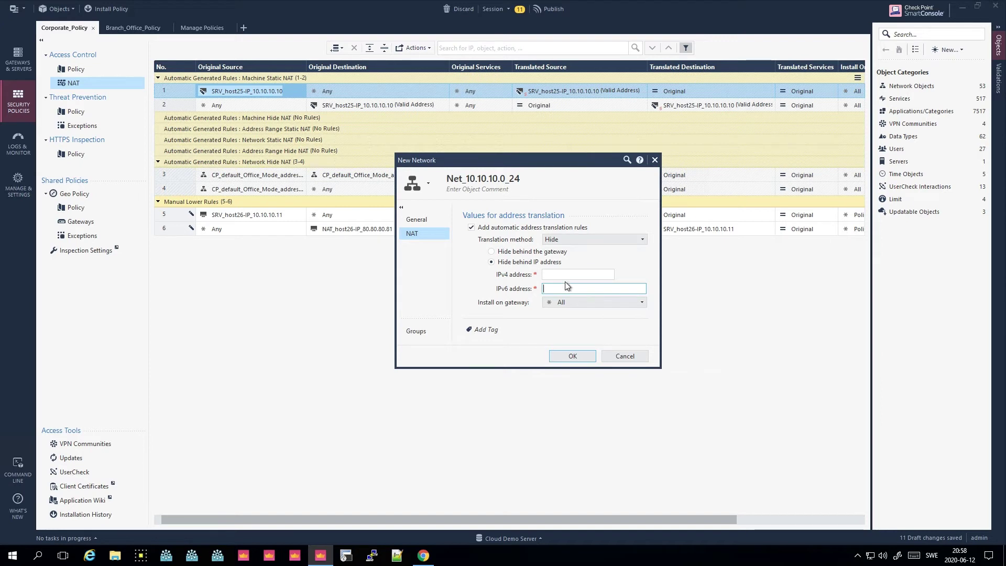
{"action": "left_click", "coordinate": [429, 220]}
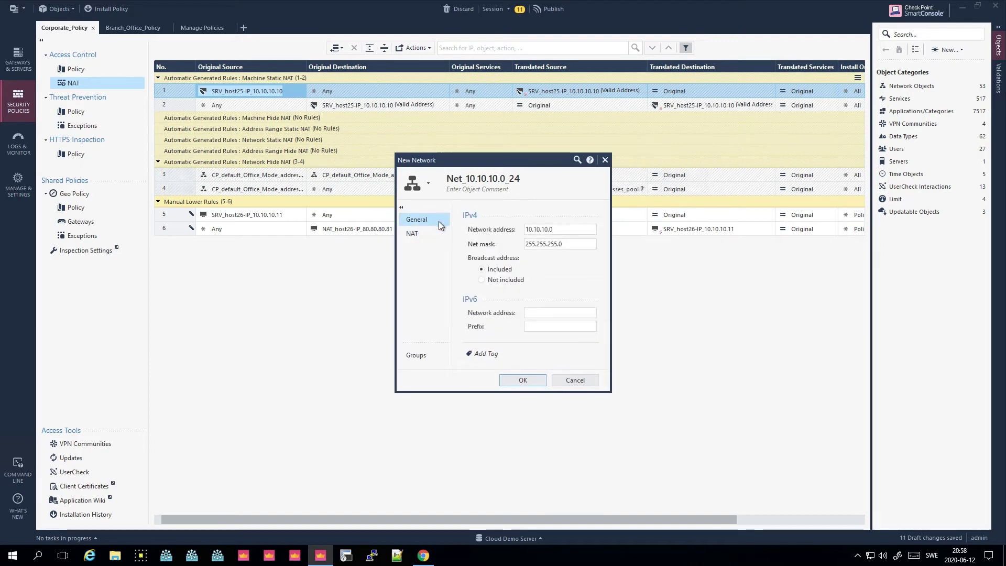
{"action": "left_click", "coordinate": [534, 312]}
- Set the network to hide behind the gateway and save the network object
{"action": "left_click", "coordinate": [422, 233]}
{"action": "left_click", "coordinate": [532, 253]}
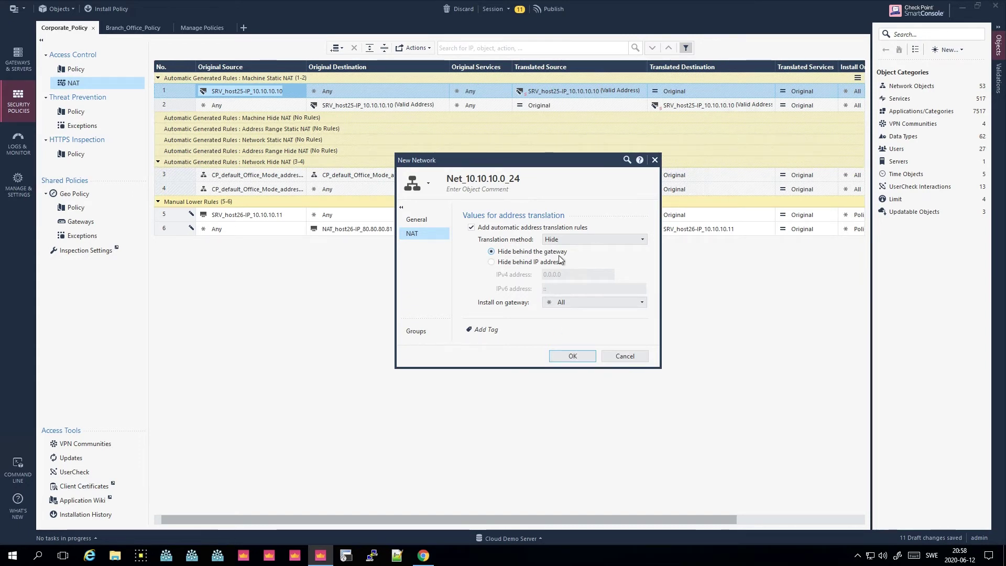
{"action": "left_click", "coordinate": [573, 355]}
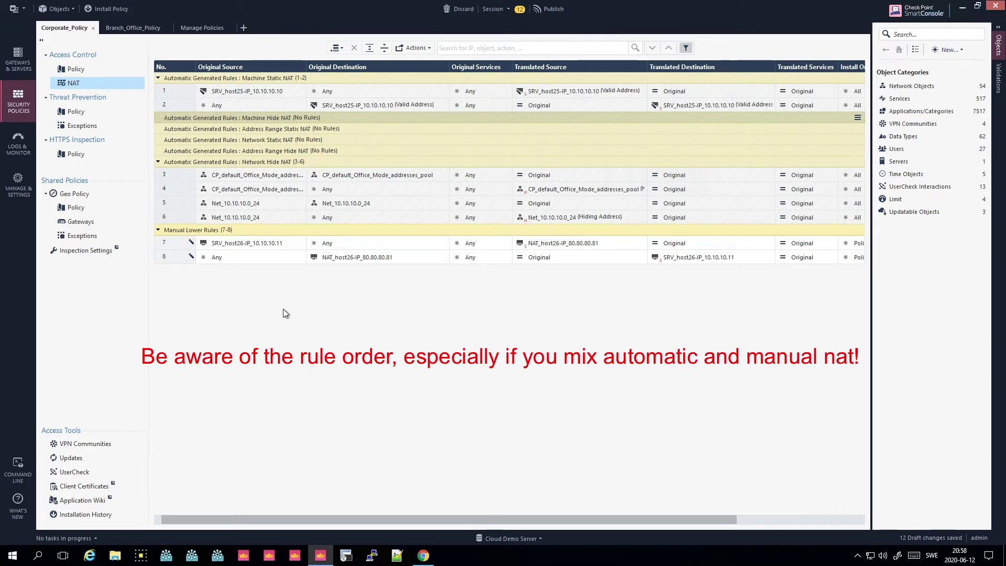
- Examine the source, destination and translated source of automatic Network Hide NAT rules 5 and 6 for Net_10.10.10.0_24
{"action": "left_click", "coordinate": [181, 204]}
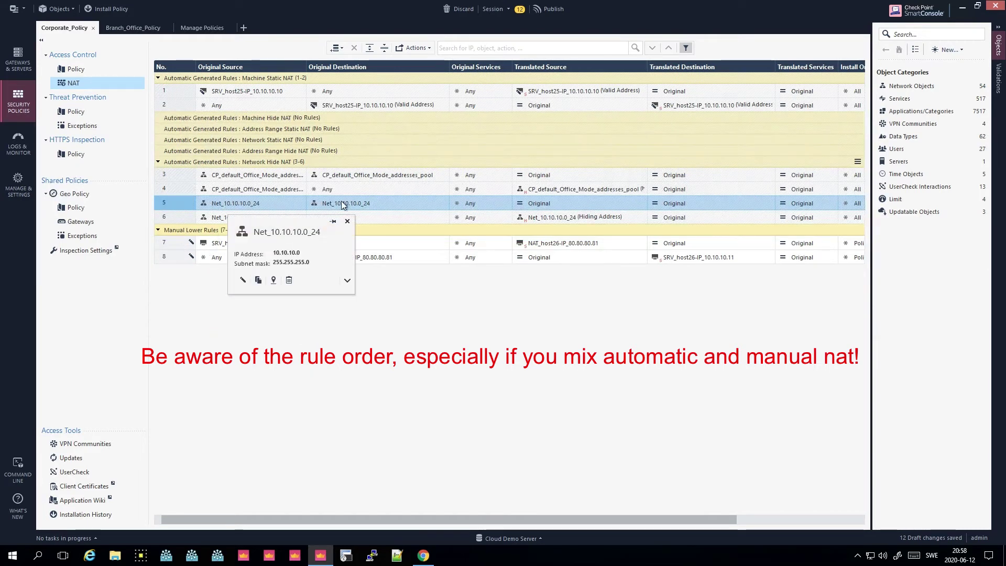
{"action": "mouse_move", "coordinate": [341, 204]}
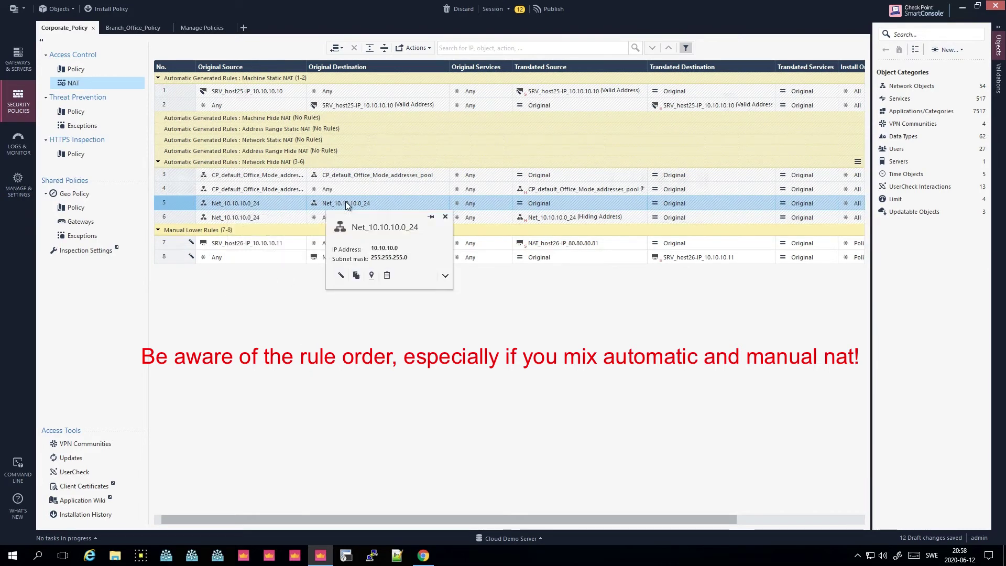
{"action": "left_click", "coordinate": [247, 218]}
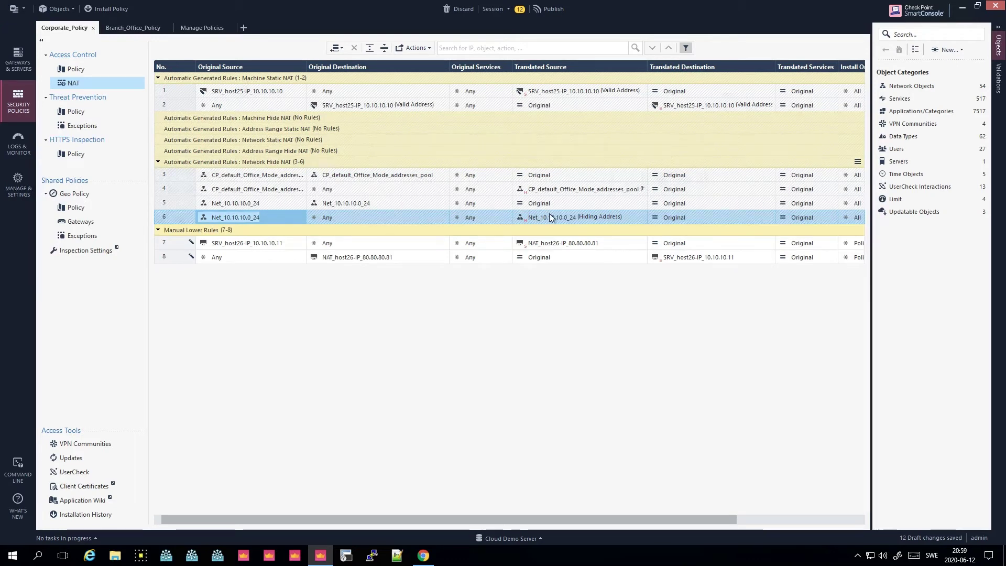
{"action": "left_click", "coordinate": [394, 219]}
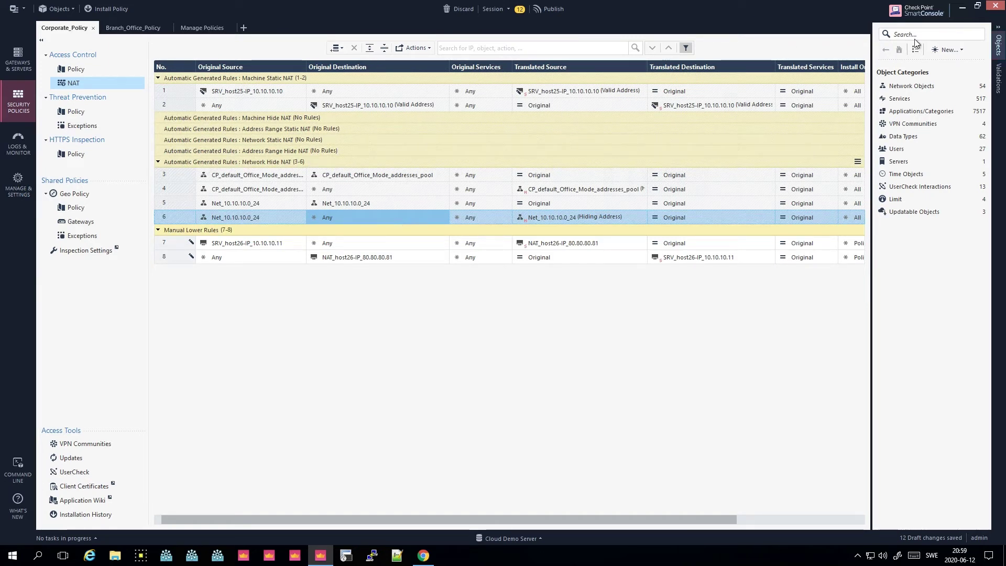
- Create a network object named Net_10.20.10.0_24 with IPv4 network address 10.20.10.0 and net mask 255.255.255.0
{"action": "left_click", "coordinate": [943, 49]}
{"action": "left_click", "coordinate": [951, 63]}
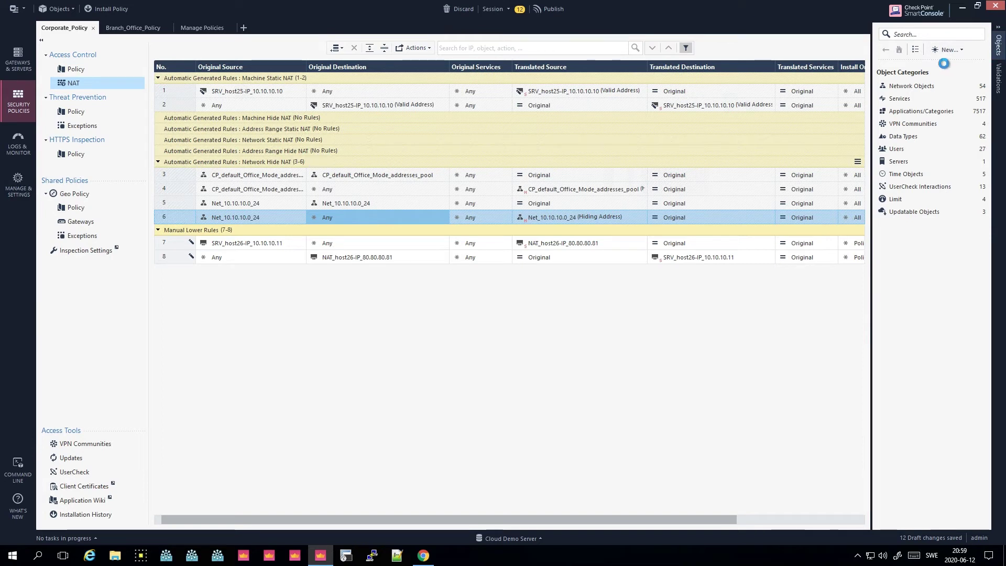
{"action": "type", "text": "N"}
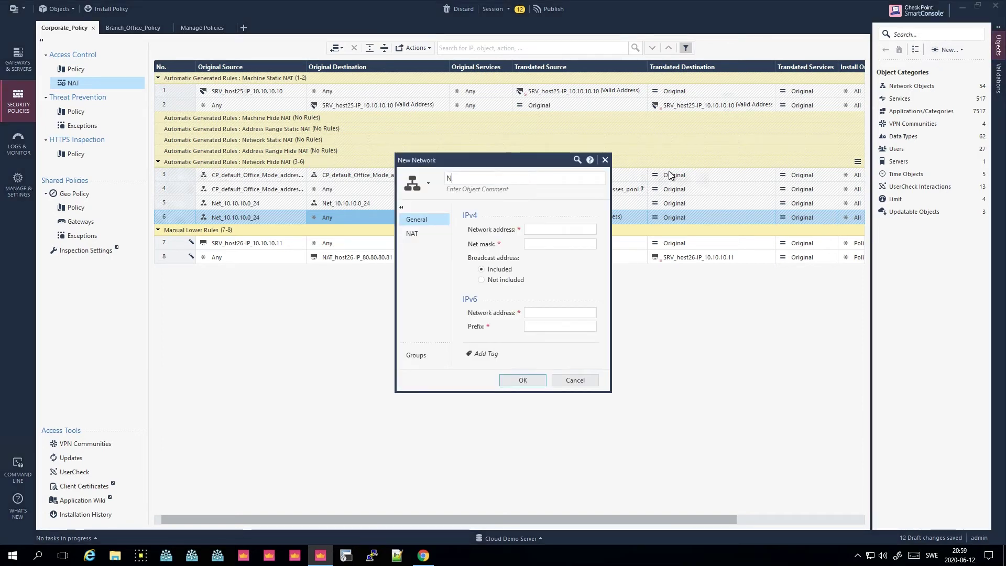
{"action": "type", "text": "et_10.20."}
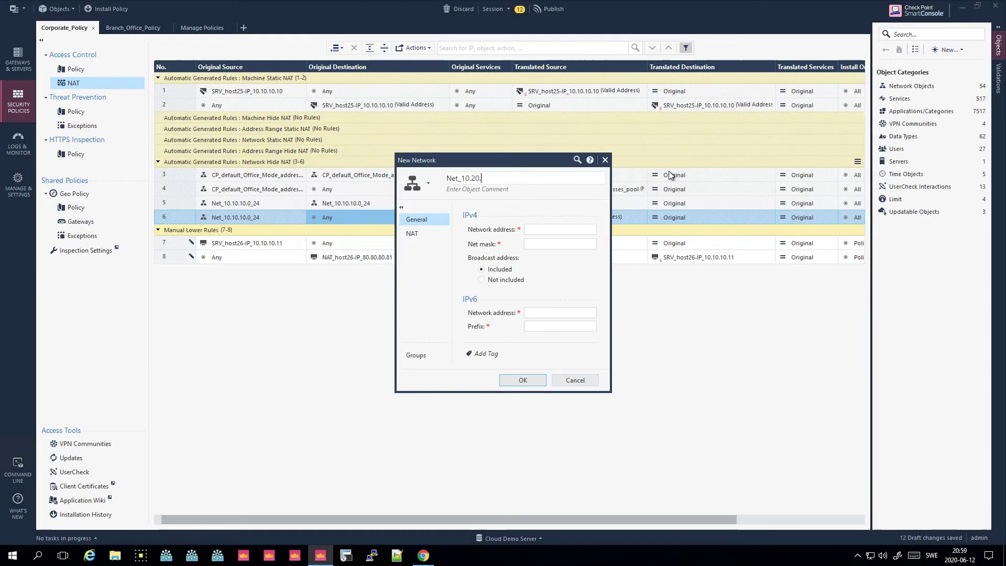
{"action": "type", "text": "10."}
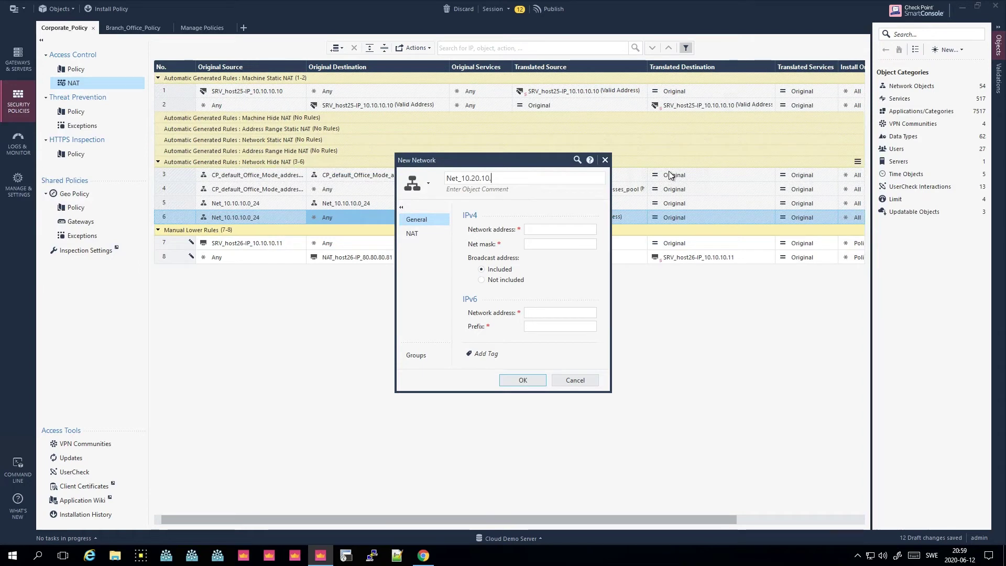
{"action": "type", "text": "0_24"}
{"action": "left_click_drag", "start_coordinate": [496, 178], "coordinate": [461, 178]}
{"action": "key", "text": "ctrl+c"}
{"action": "left_click", "coordinate": [547, 233]}
{"action": "key", "text": "ctrl+v"}
{"action": "key", "text": "Tab"}
{"action": "type", "text": "255.255.255.0"}
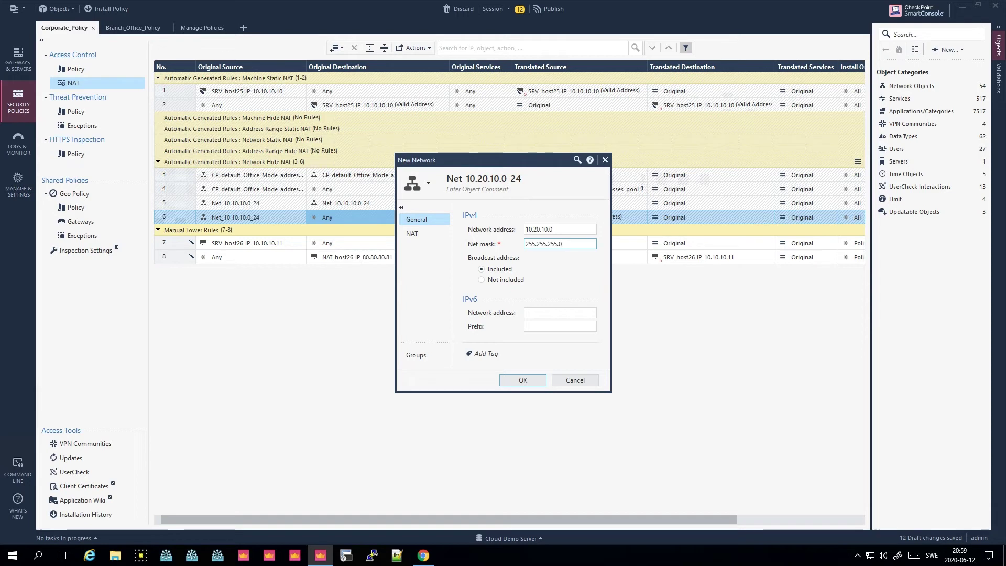
- Enable automatic Hide address translation behind the gateway for the new network and save the object
{"action": "left_click", "coordinate": [439, 235]}
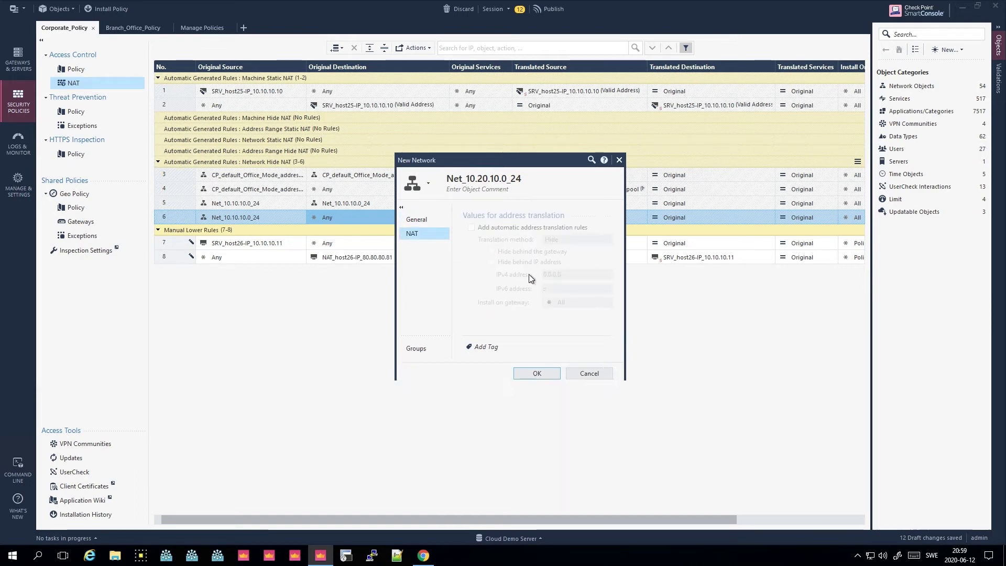
{"action": "left_click", "coordinate": [526, 228]}
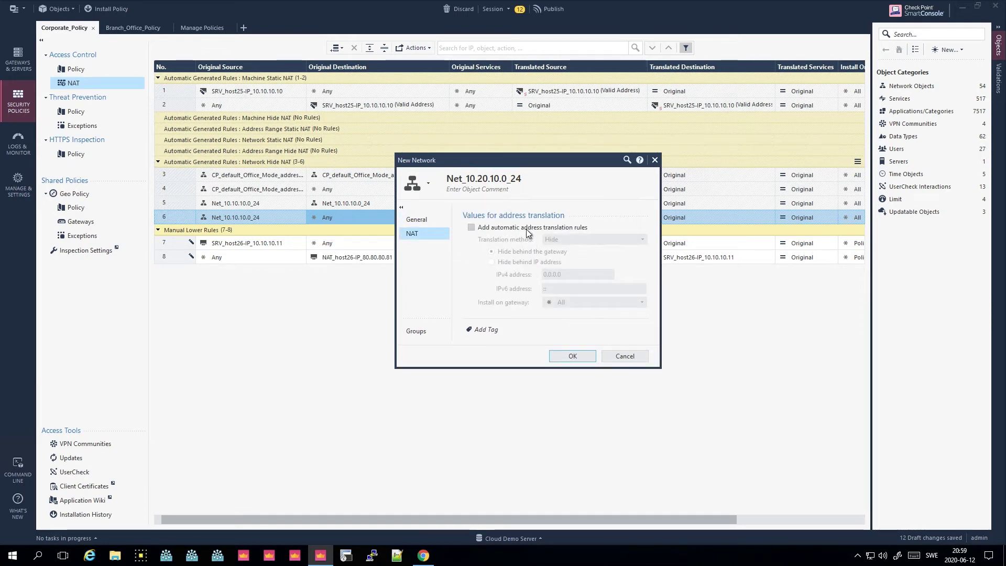
{"action": "left_click", "coordinate": [572, 356]}
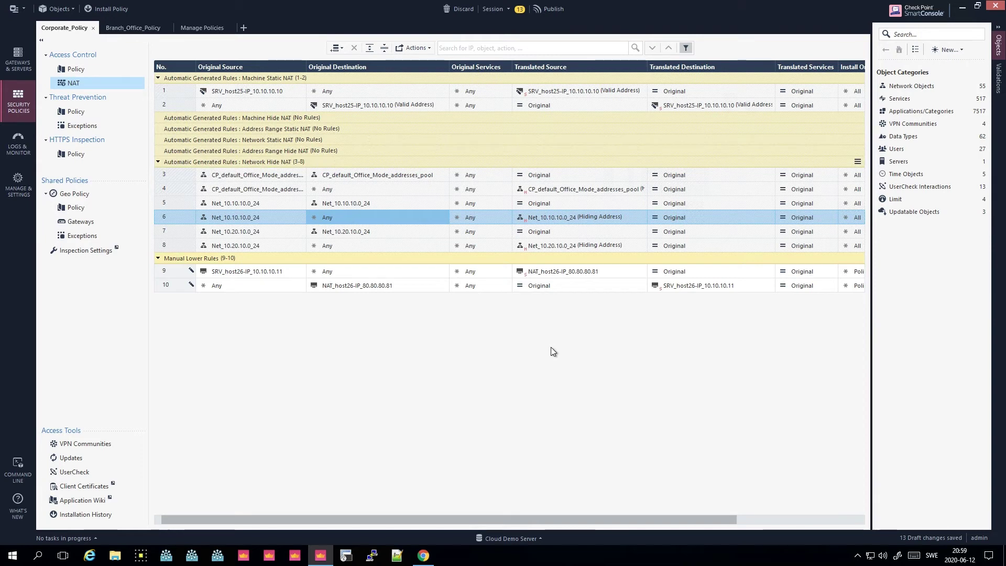
- Compare the Network Hide NAT rules of both networks and check the NAT settings of Net_10.10.10.0_24 without changing them
{"action": "left_click", "coordinate": [237, 204]}
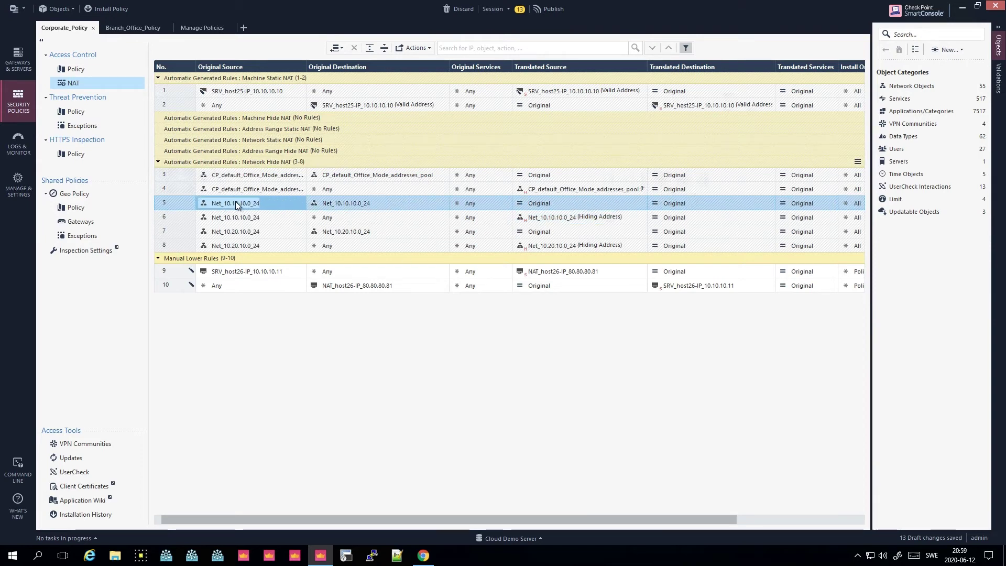
{"action": "left_click", "coordinate": [237, 232]}
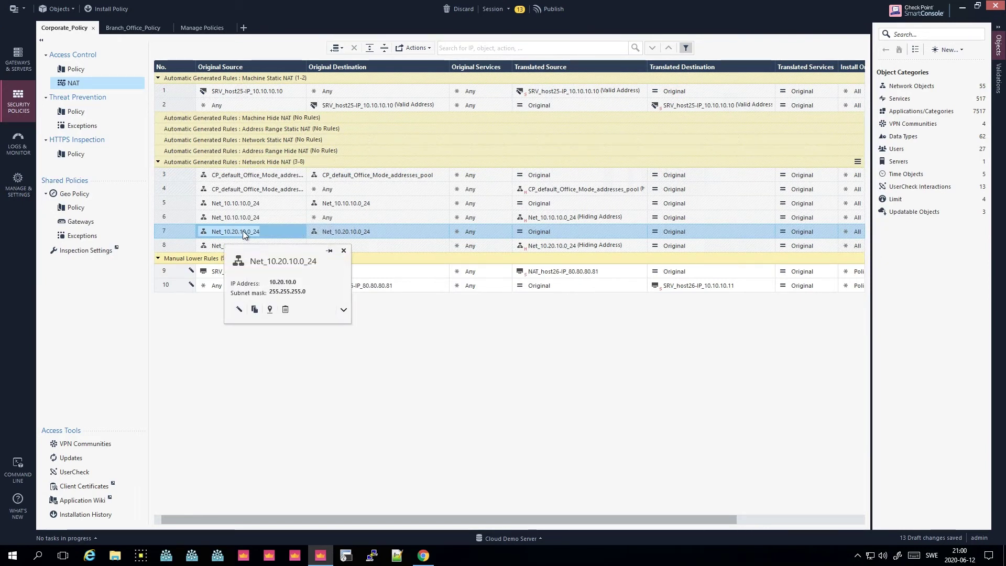
{"action": "left_click", "coordinate": [245, 217]}
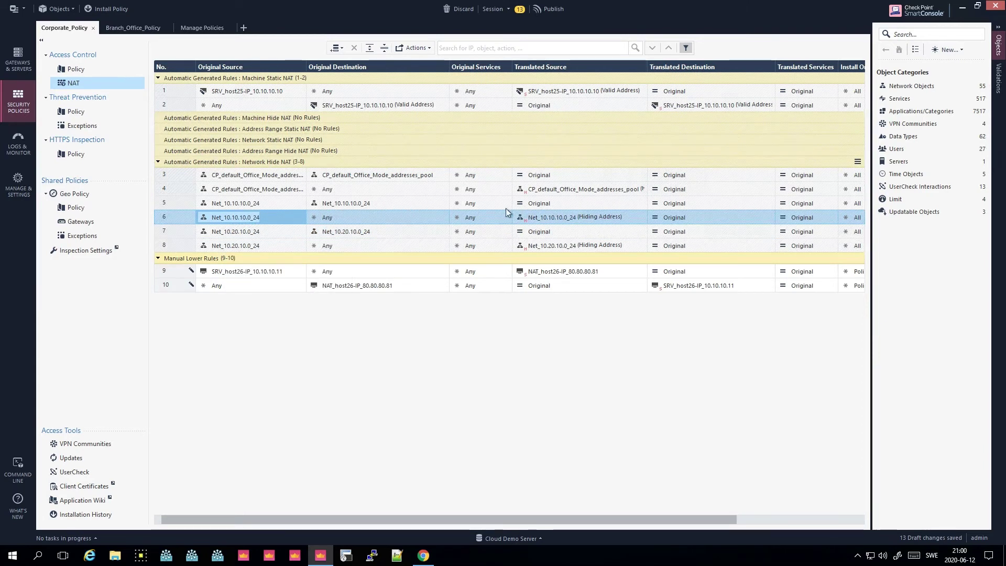
{"action": "left_click", "coordinate": [548, 218]}
{"action": "double_click", "coordinate": [549, 218]}
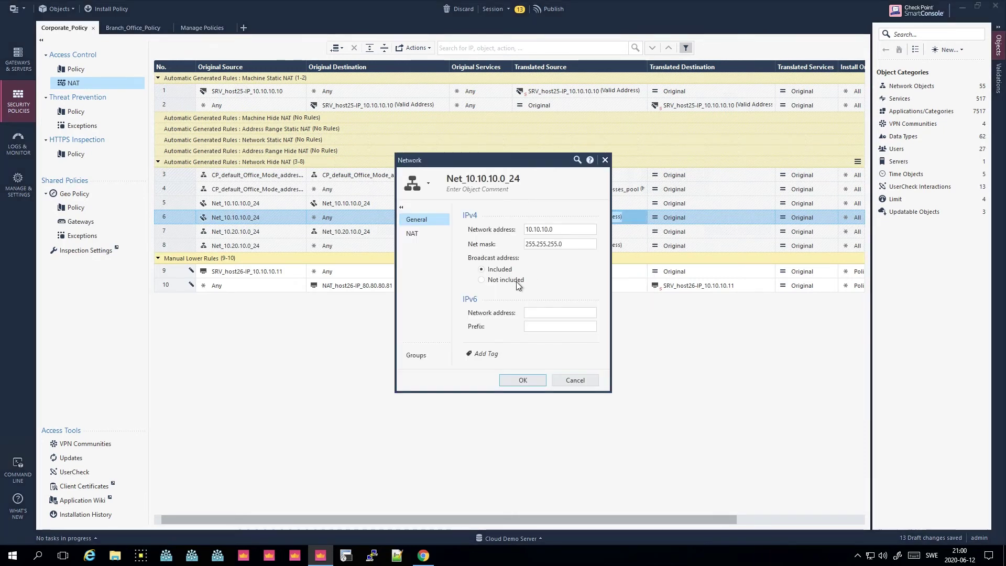
{"action": "left_click", "coordinate": [414, 232]}
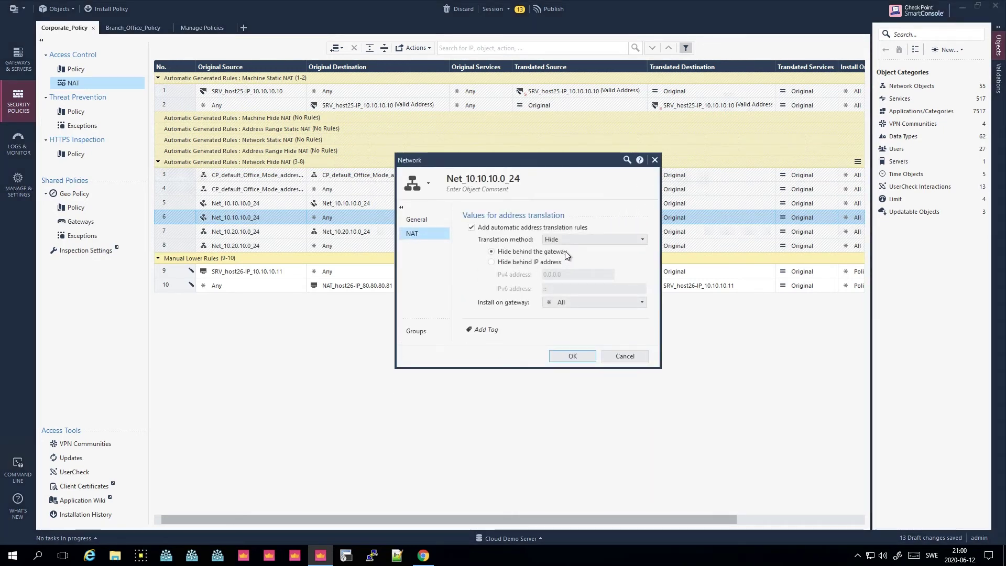
{"action": "left_click", "coordinate": [626, 356]}
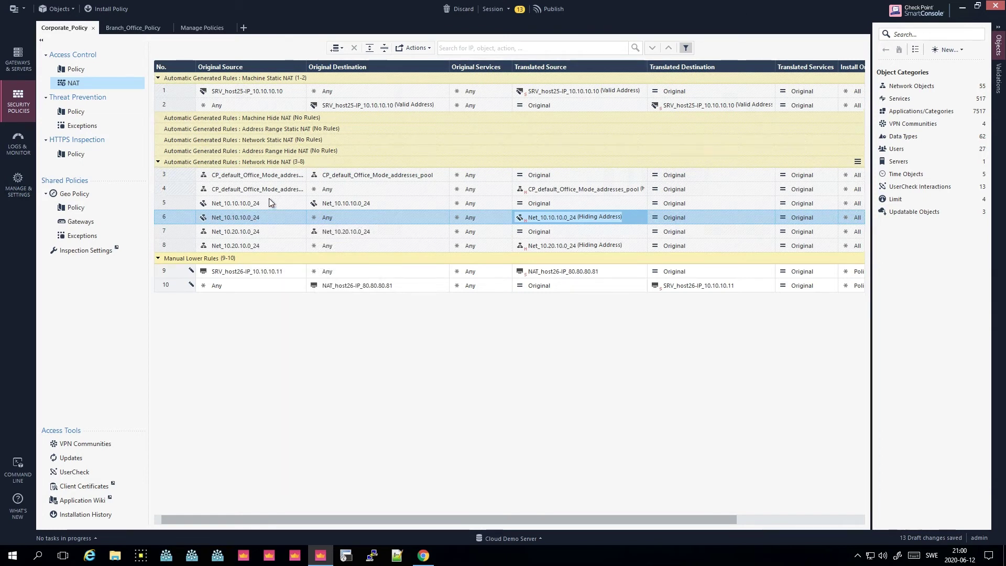
- Add two empty manual NAT rules above the automatic Machine Static NAT section
{"action": "left_click", "coordinate": [183, 77]}
{"action": "right_click", "coordinate": [183, 77]}
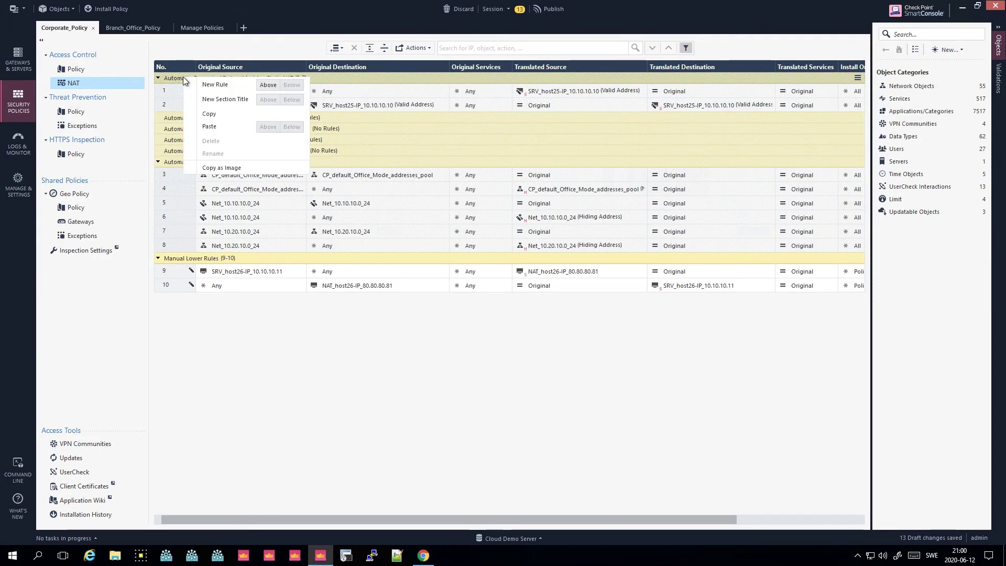
{"action": "left_click", "coordinate": [267, 84]}
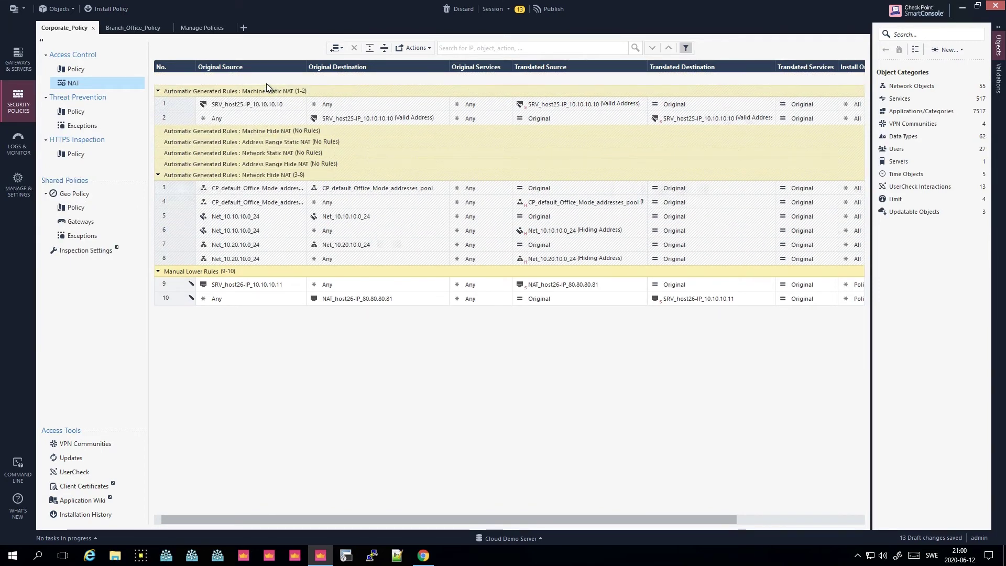
{"action": "right_click", "coordinate": [177, 80]}
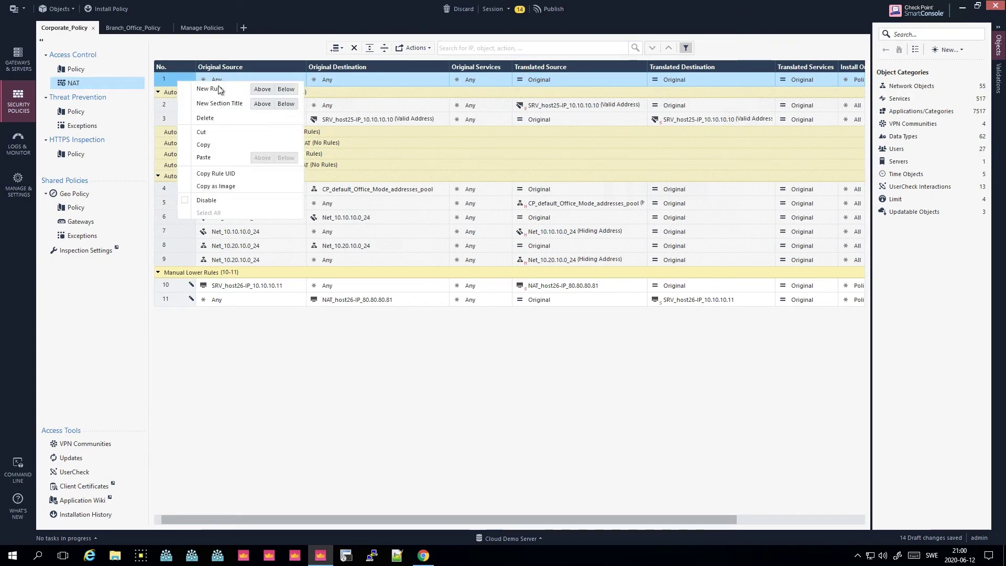
{"action": "left_click", "coordinate": [283, 91]}
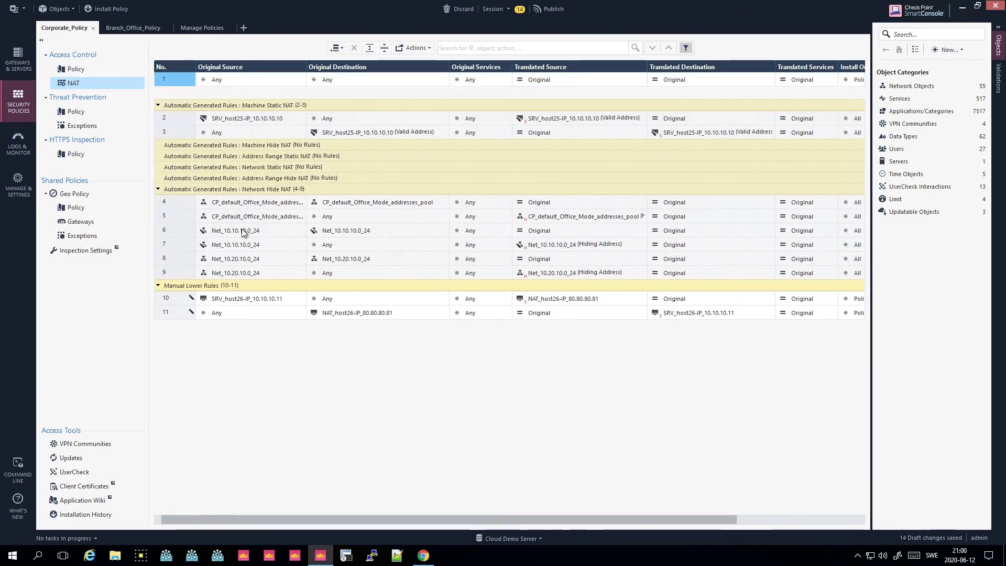
- Set rule 1's original source to Net_10.10.10.0_24 and original destination to Net_10.20.10.0_24, keeping translated source and destination as Original
{"action": "left_click_drag", "start_coordinate": [243, 230], "coordinate": [245, 83]}
{"action": "left_click_drag", "start_coordinate": [247, 260], "coordinate": [350, 83]}
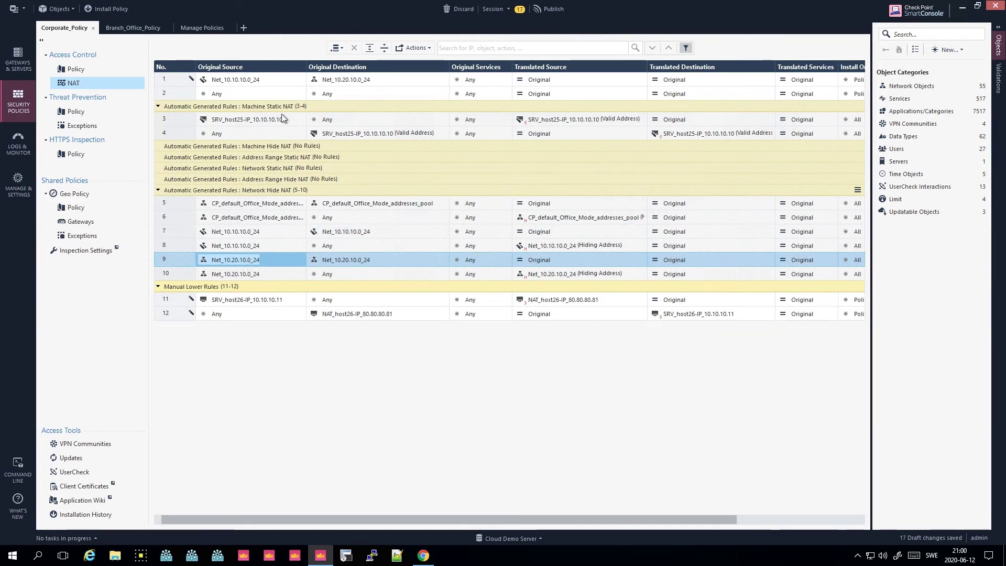
{"action": "left_click", "coordinate": [553, 82]}
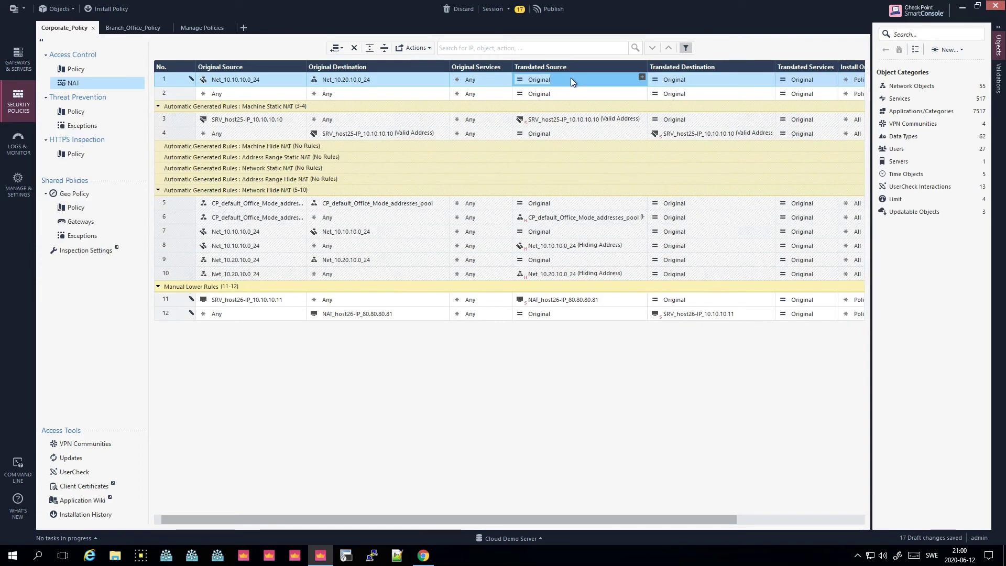
{"action": "left_click", "coordinate": [702, 75]}
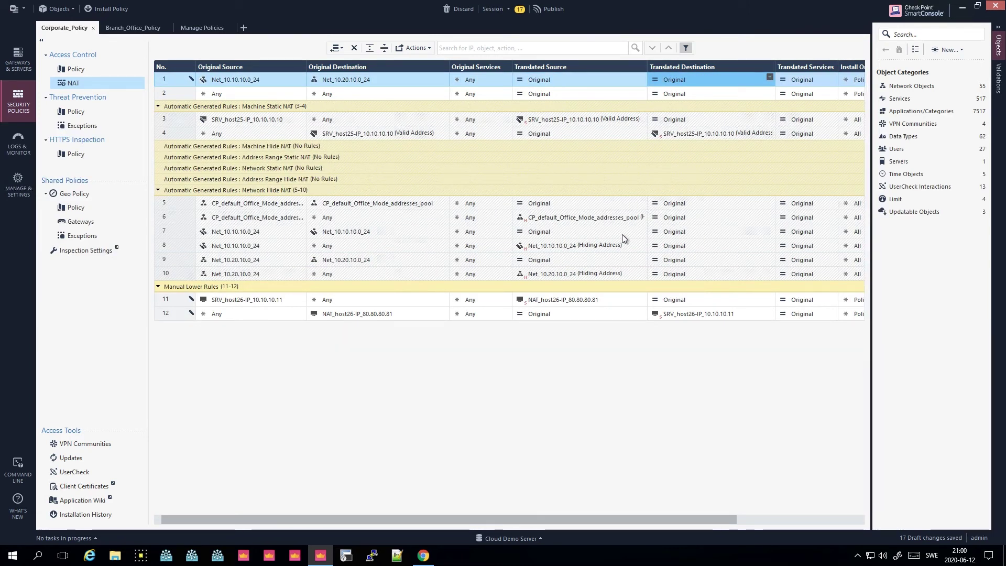
- Set rule 2's original source to Net_10.20.10.0_24 and original destination to Net_10.10.10.0_24, then review both no-translation rules
{"action": "mouse_move", "coordinate": [361, 80]}
{"action": "left_mouse_down"}
{"action": "mouse_move", "coordinate": [283, 95]}
{"action": "mouse_move", "coordinate": [368, 94]}
{"action": "left_mouse_up"}
{"action": "left_click", "coordinate": [259, 82]}
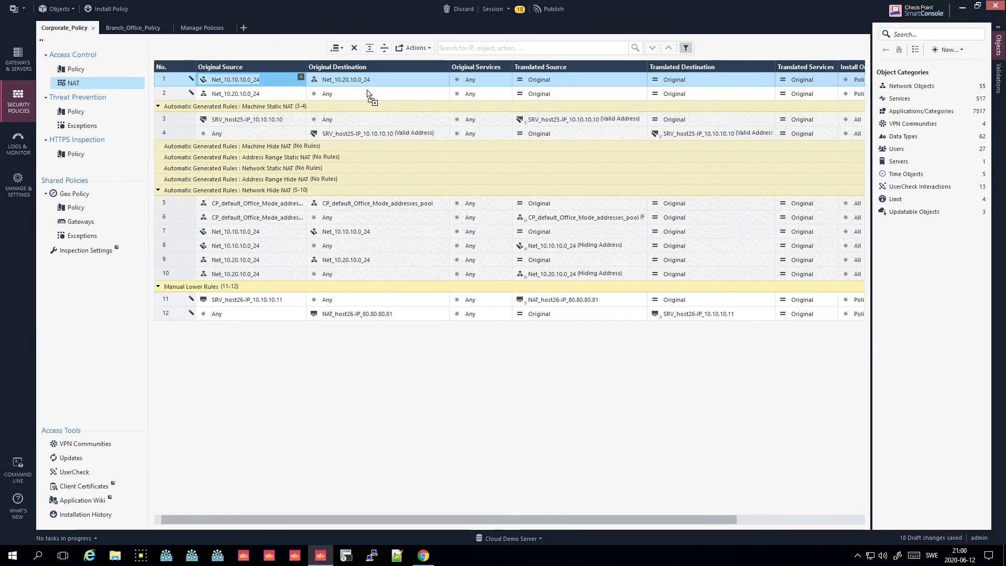
{"action": "left_click", "coordinate": [274, 95]}
{"action": "mouse_move", "coordinate": [234, 93]}
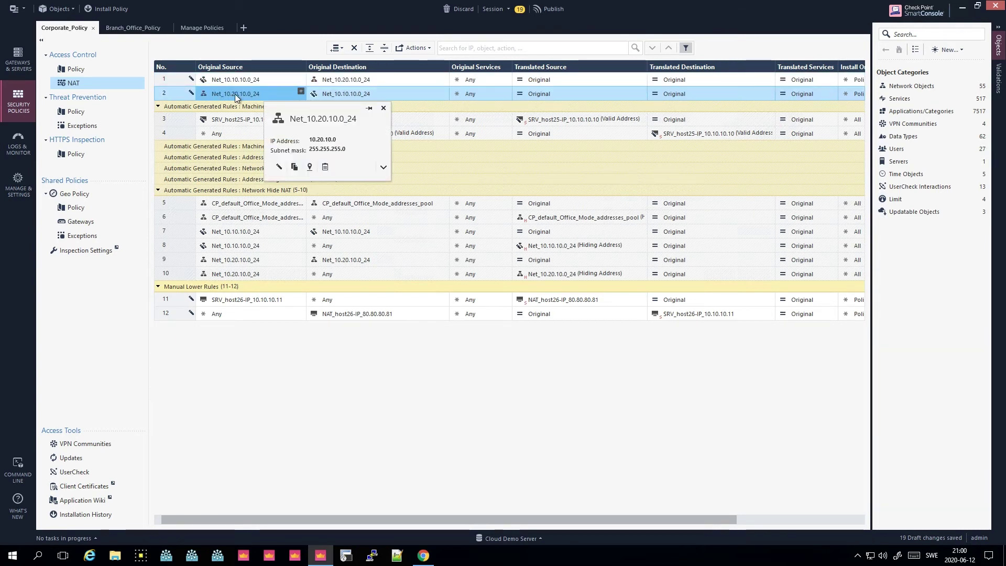
{"action": "mouse_move", "coordinate": [344, 92]}
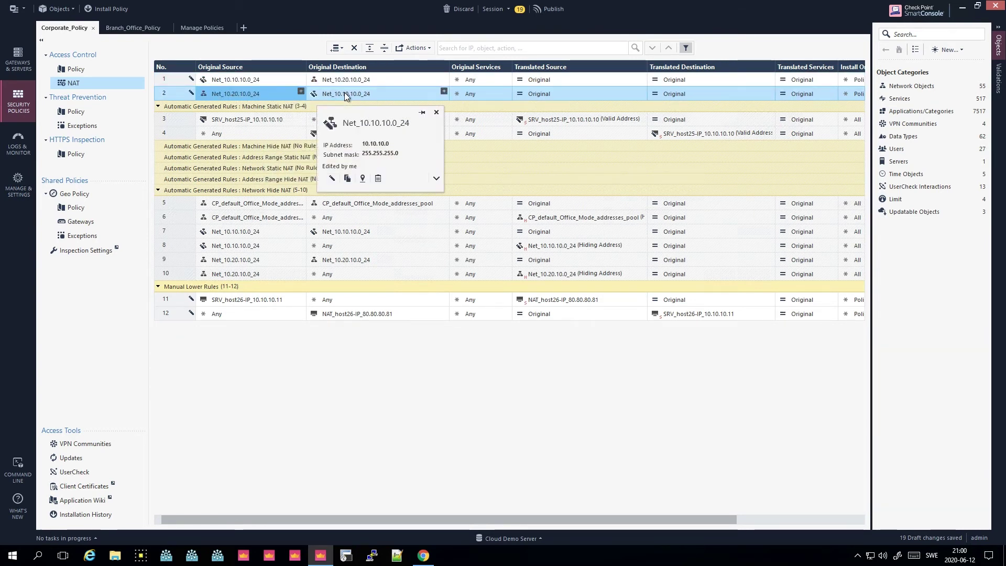
{"action": "left_click", "coordinate": [582, 99]}
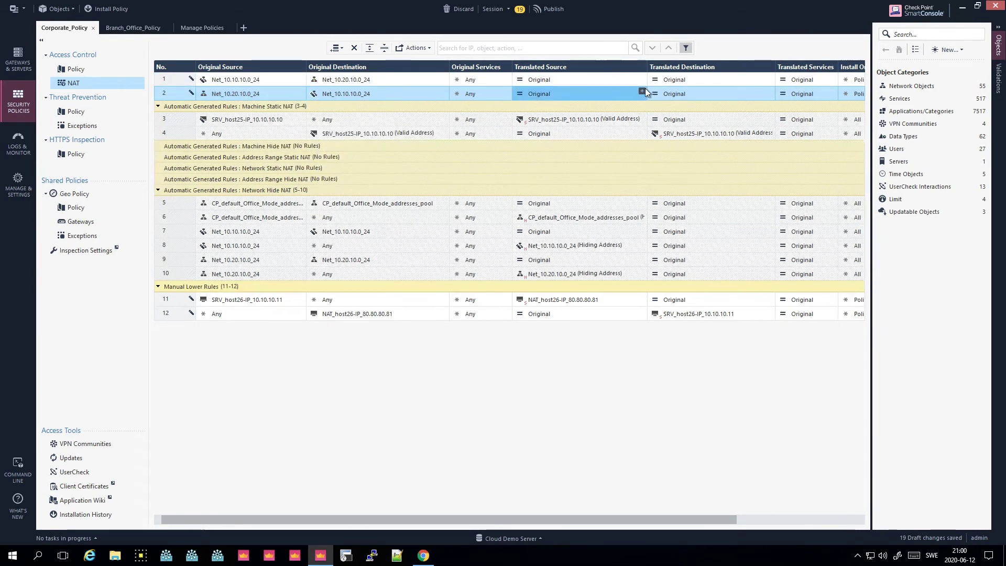
{"action": "left_click", "coordinate": [699, 93]}
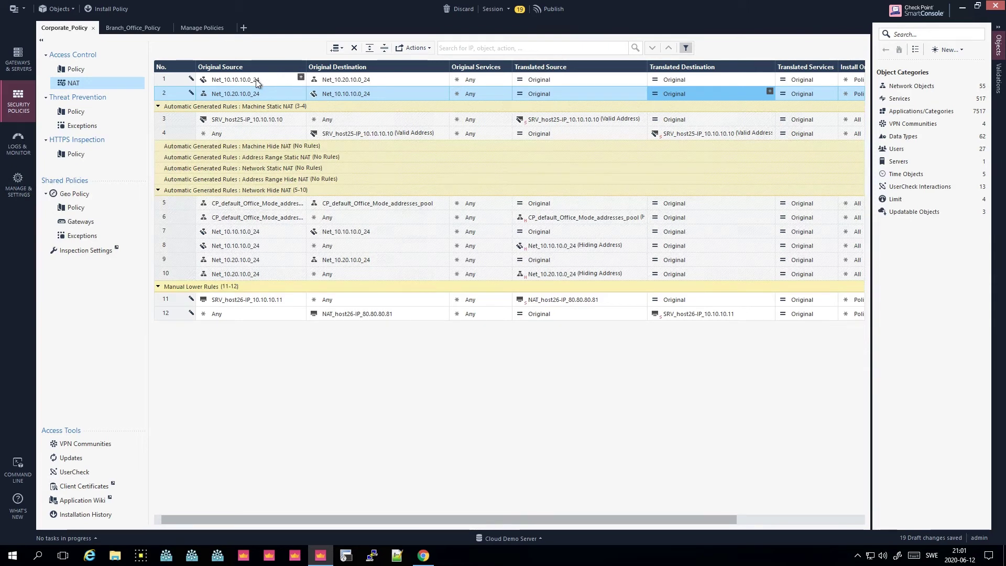
{"action": "mouse_move", "coordinate": [256, 79]}
{"action": "mouse_move", "coordinate": [338, 93]}
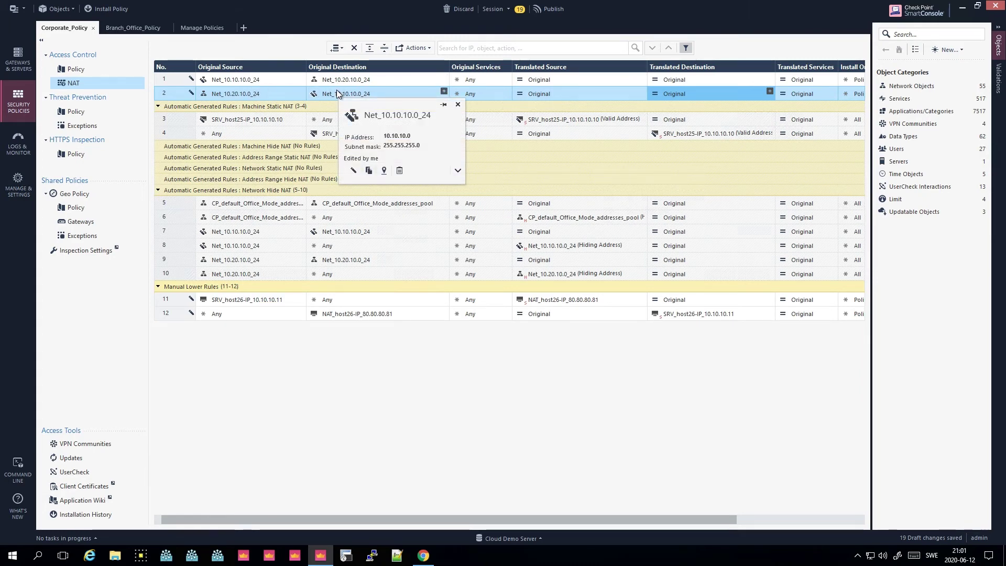
- Create a network group named grp_localnets containing Net_10.10.10.0_24 and Net_10.20.10.0_24
{"action": "left_click", "coordinate": [948, 50]}
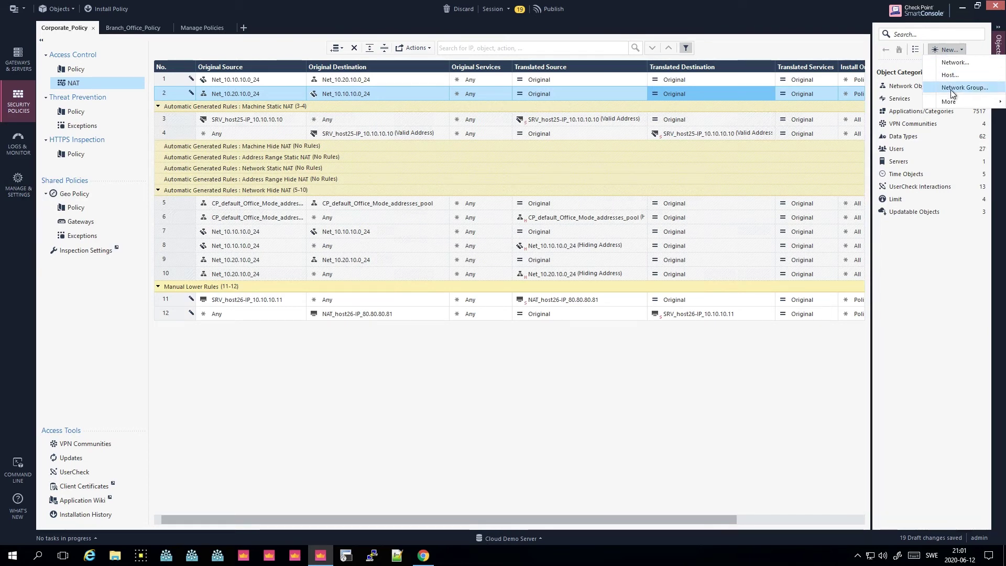
{"action": "left_click", "coordinate": [953, 92]}
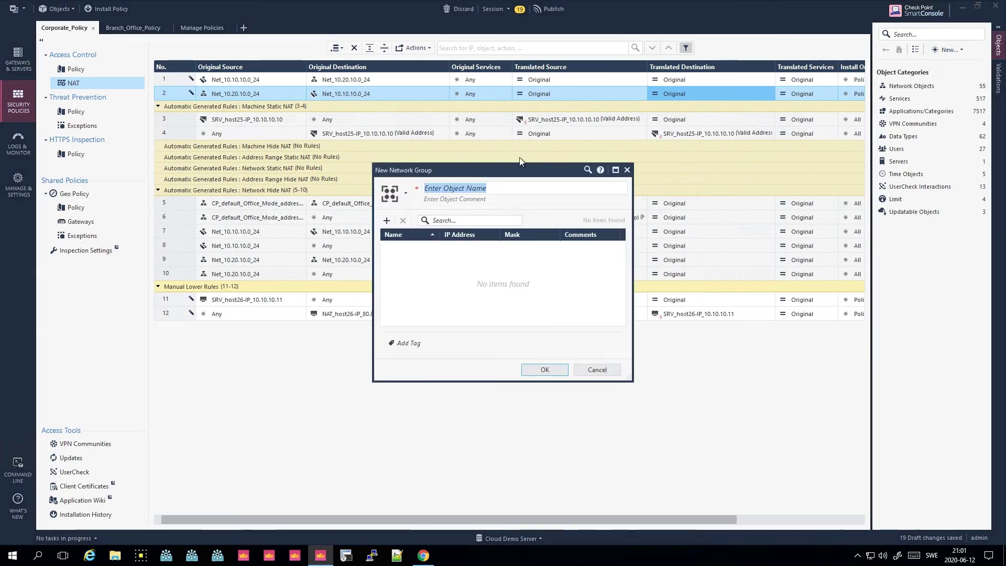
{"action": "type", "text": "grp_lo"}
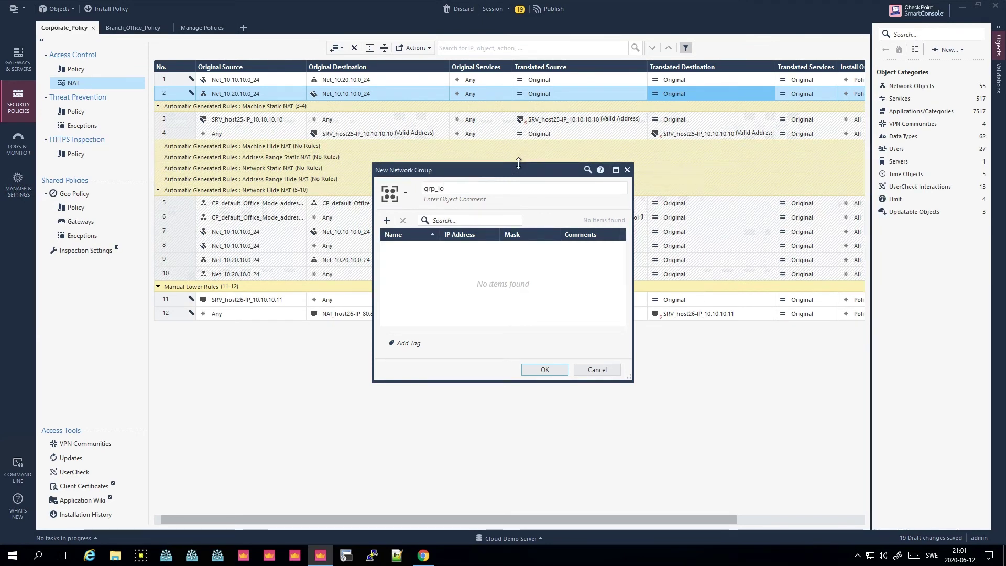
{"action": "type", "text": "calnets"}
{"action": "left_click", "coordinate": [388, 221]}
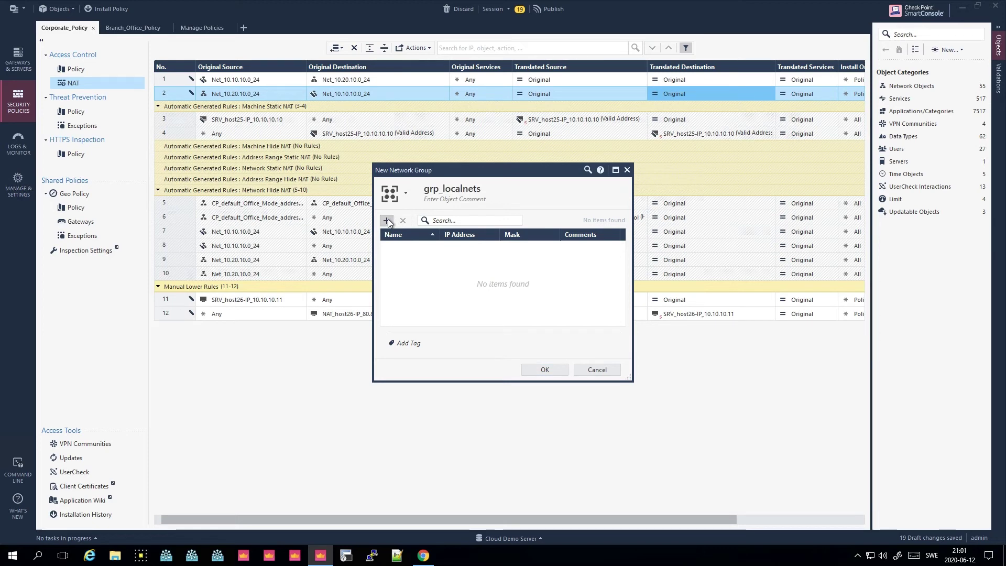
{"action": "left_click", "coordinate": [394, 280]}
{"action": "left_click", "coordinate": [394, 294]}
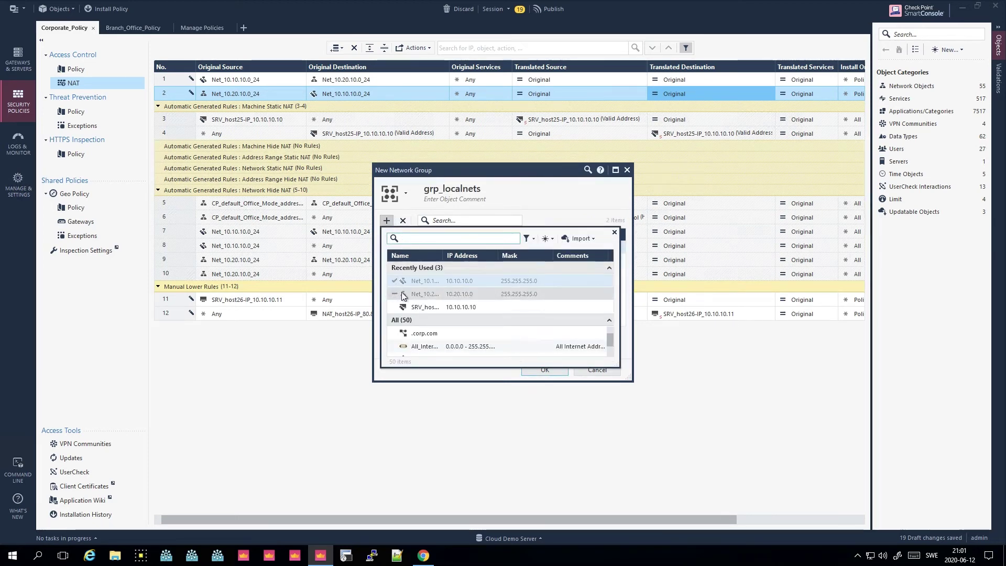
{"action": "left_click", "coordinate": [546, 207]}
{"action": "left_click", "coordinate": [545, 369]}
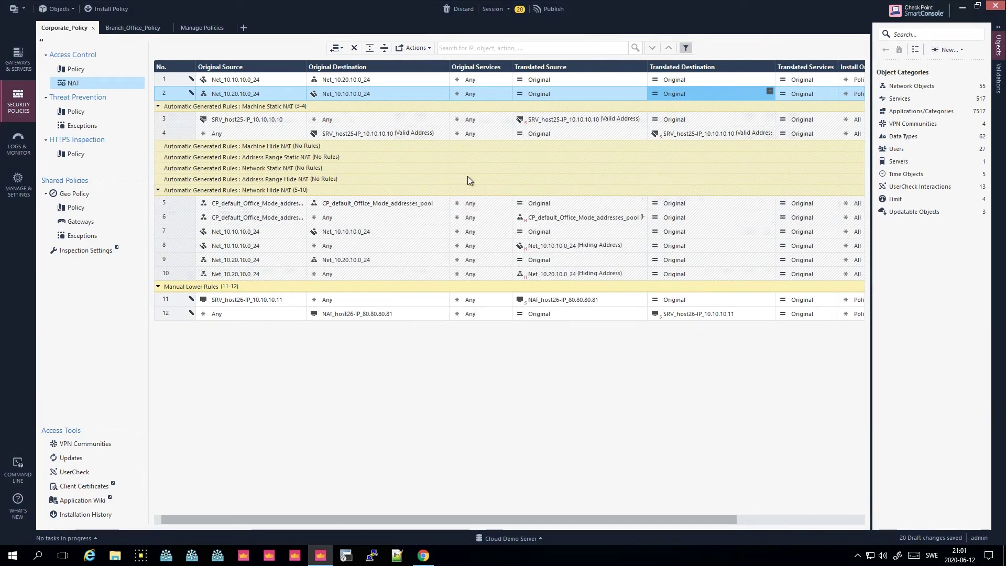
- Delete manual NAT rule 2, from Net_10.20.10.0_24 to Net_10.10.10.0_24, and confirm the deletion
{"action": "right_click", "coordinate": [176, 93]}
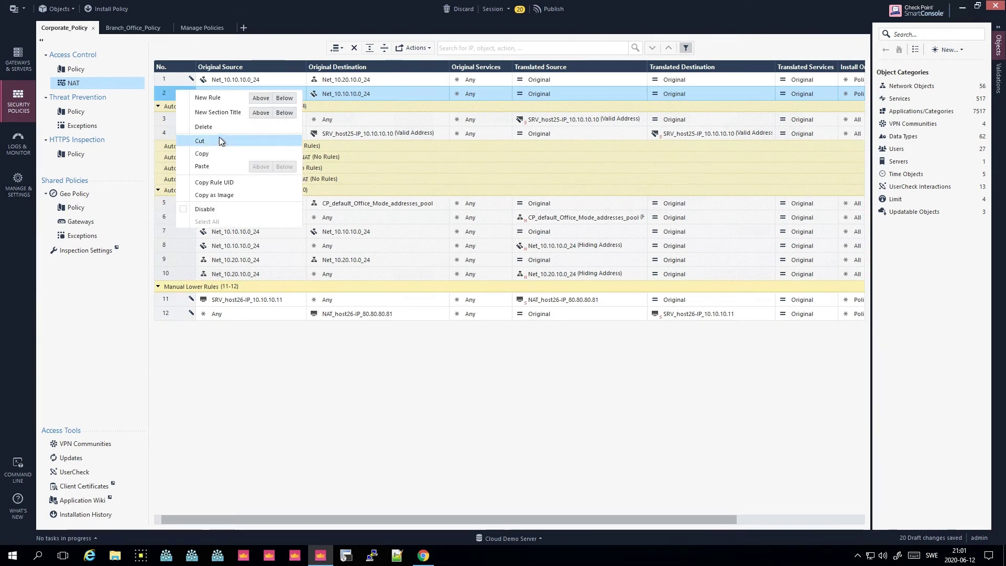
{"action": "key", "text": "Escape"}
{"action": "key", "text": "Delete"}
{"action": "left_click", "coordinate": [542, 311]}
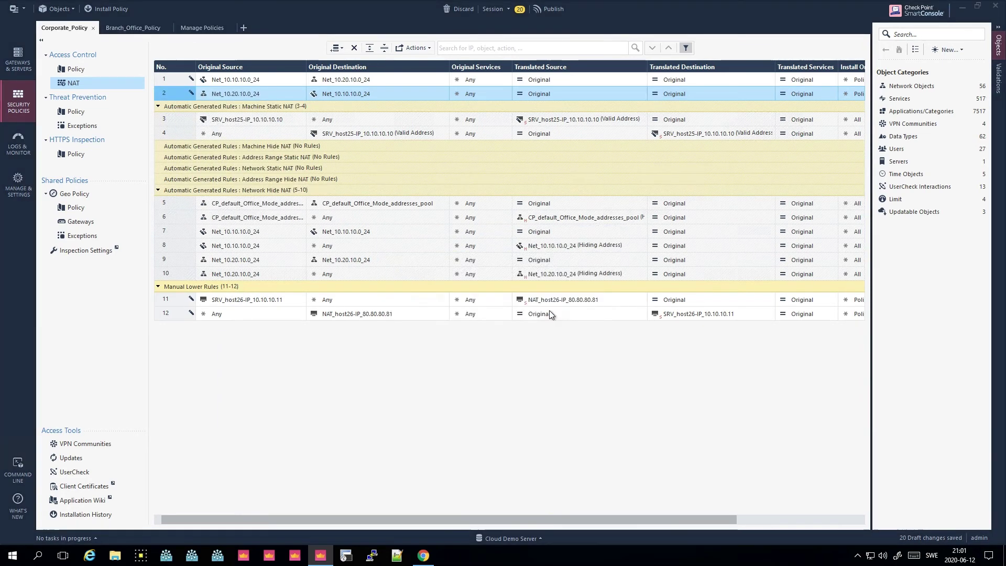
{"action": "left_click", "coordinate": [367, 80]}
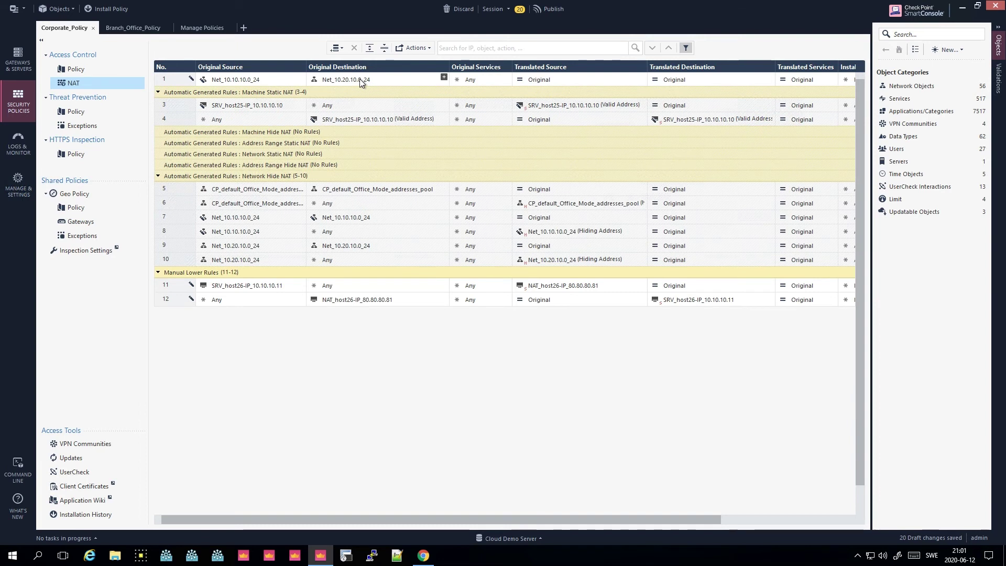
{"action": "key", "text": "Delete"}
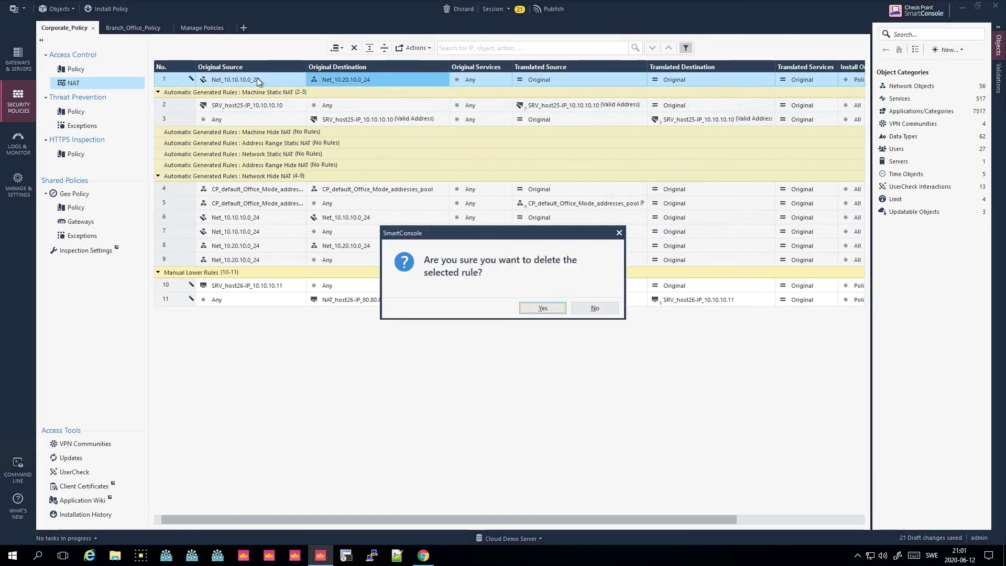
{"action": "left_click", "coordinate": [595, 308]}
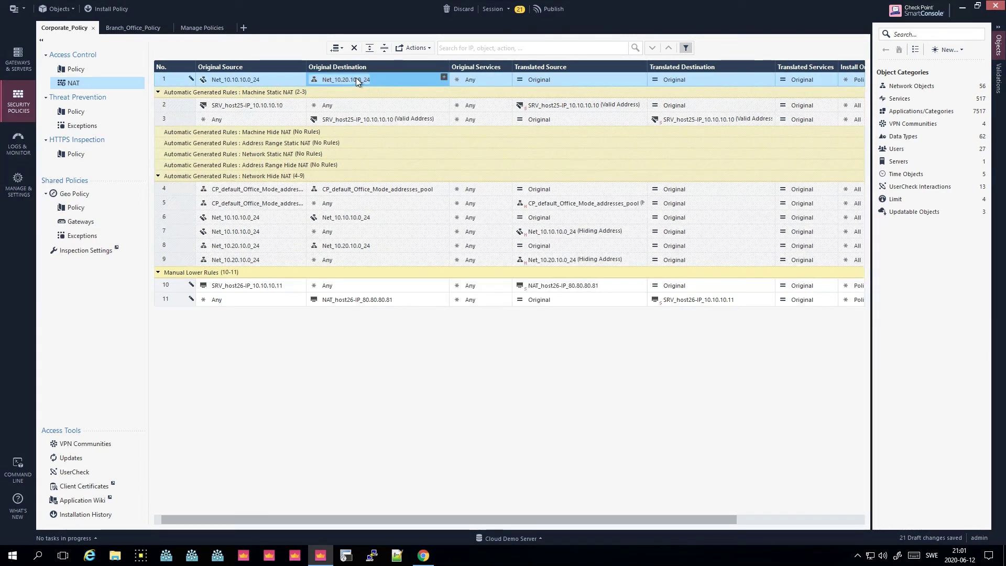
- Replace the original source and original destination of manual NAT rule 1 with the grp_localnets group
{"action": "left_click", "coordinate": [231, 80]}
{"action": "key", "text": "Delete"}
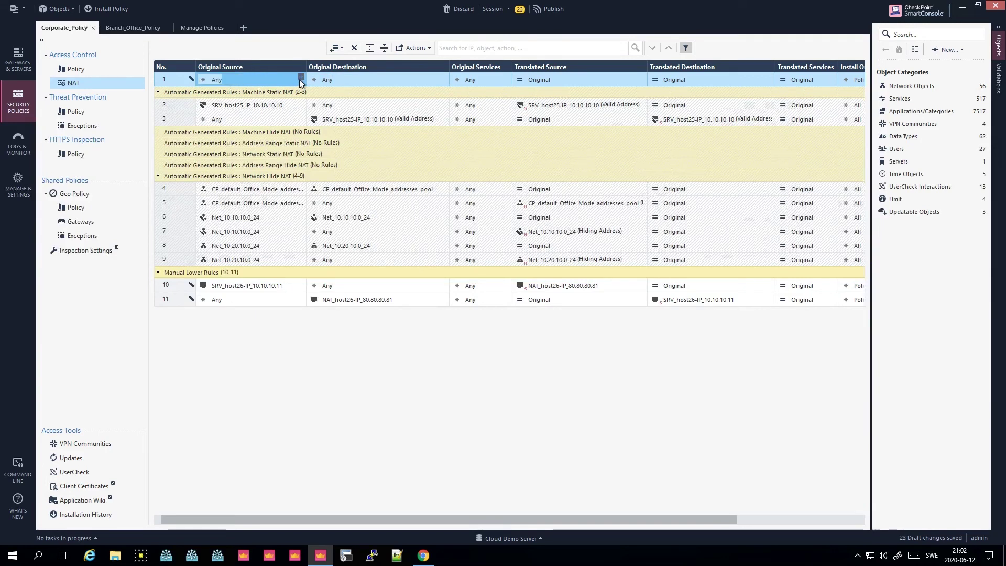
{"action": "left_click", "coordinate": [300, 76]}
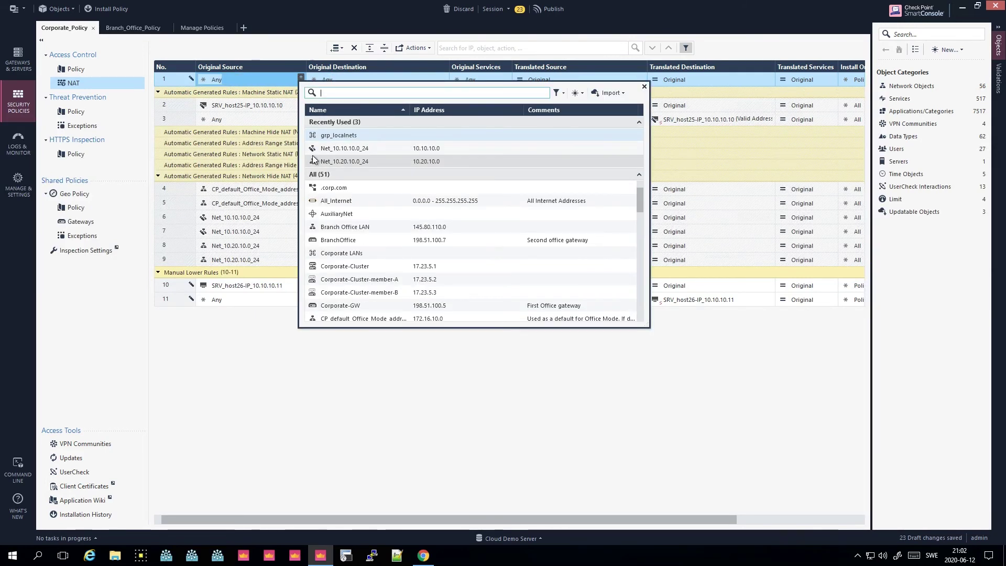
{"action": "left_click", "coordinate": [316, 136]}
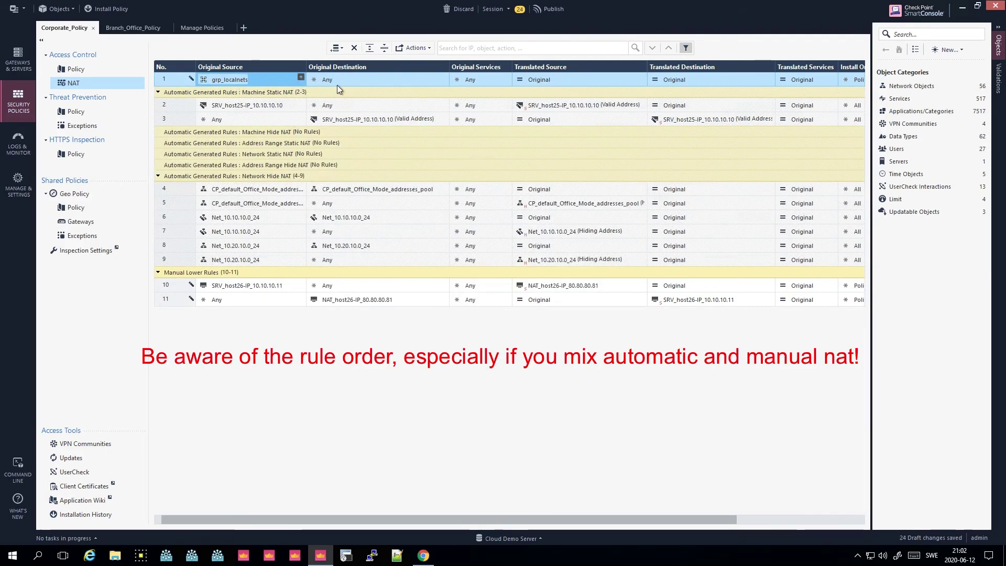
{"action": "left_click_drag", "start_coordinate": [231, 79], "coordinate": [350, 80]}
{"action": "left_click_drag", "start_coordinate": [231, 79], "coordinate": [416, 93]}
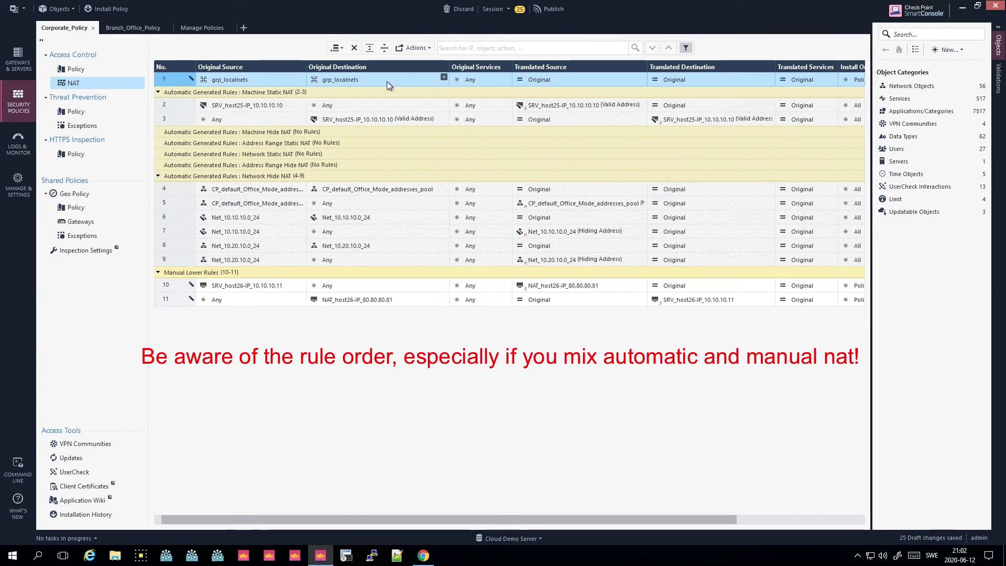
{"action": "mouse_move", "coordinate": [233, 79]}
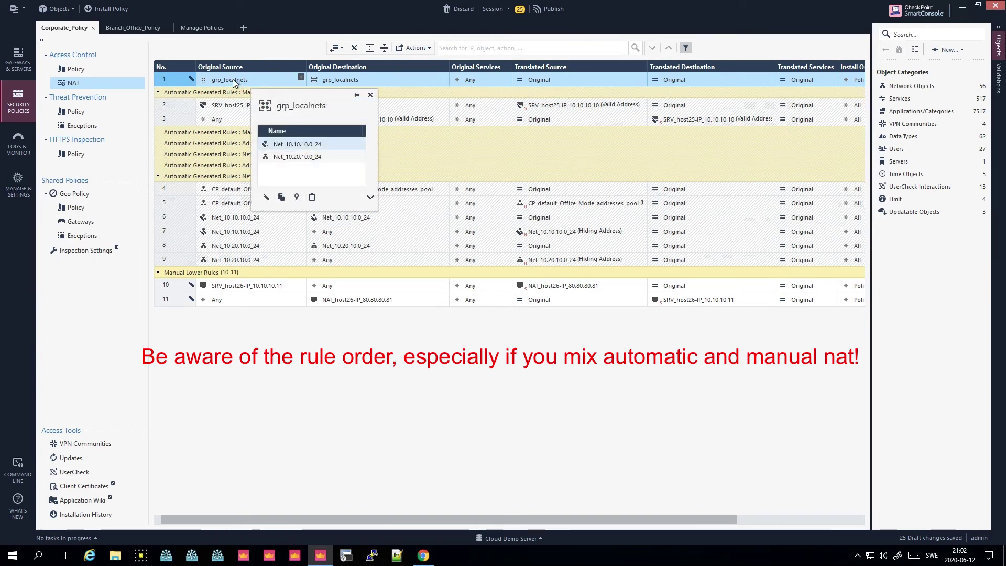
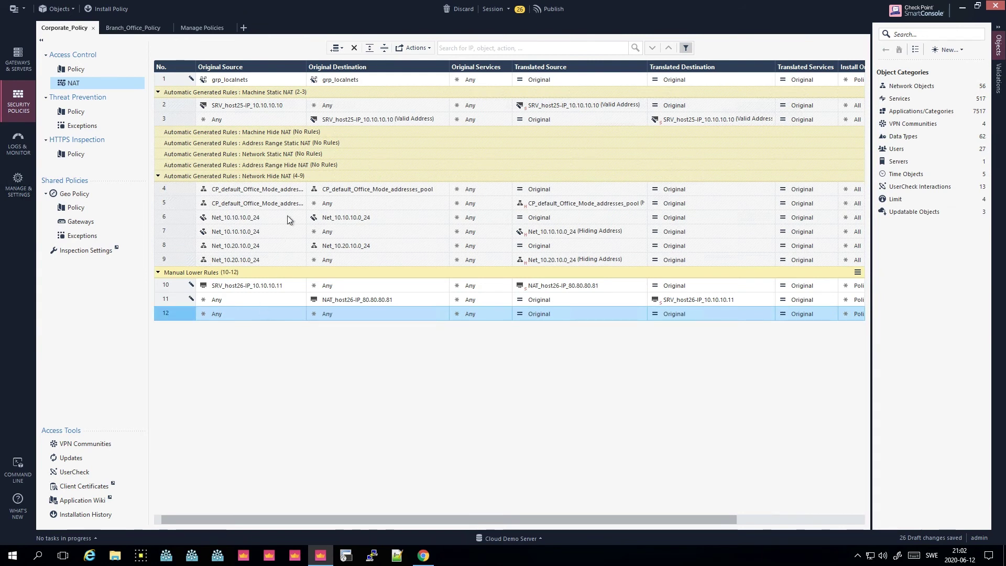
- Set the original source of the empty rule 12 under Manual Lower Rules to grp_localnets
{"action": "left_click", "coordinate": [247, 81]}
{"action": "left_click_drag", "start_coordinate": [247, 81], "coordinate": [242, 313]}
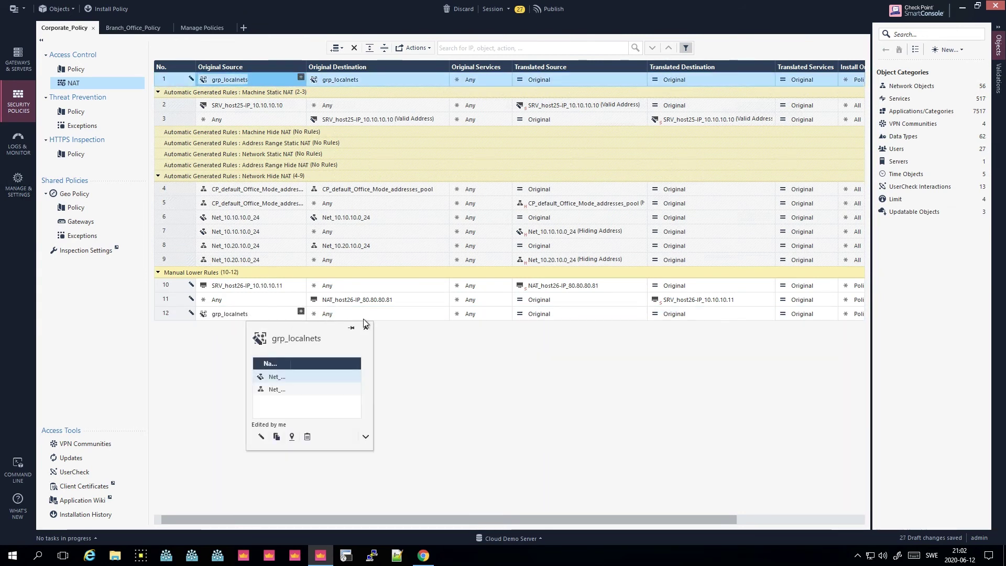
{"action": "left_click", "coordinate": [586, 313]}
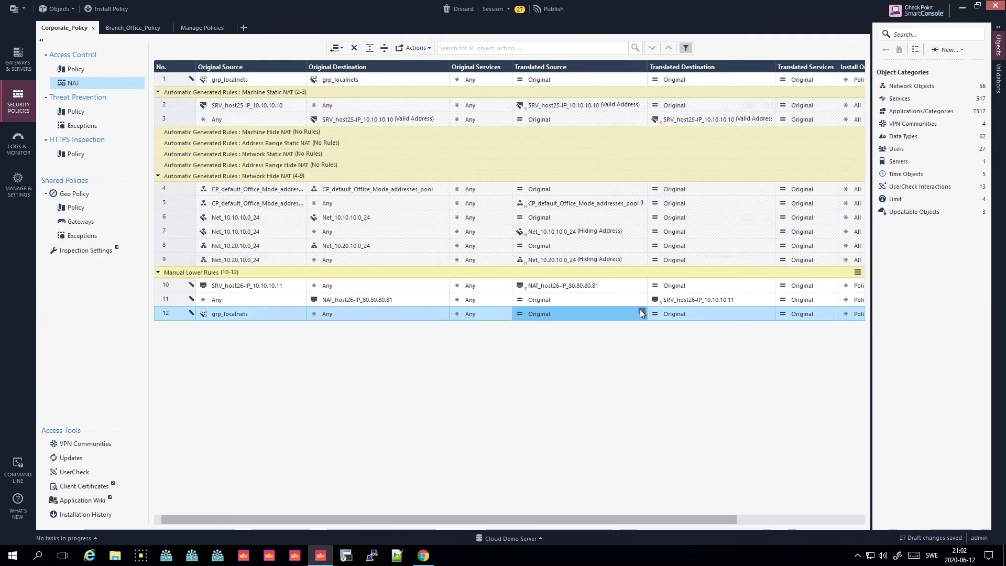
{"action": "left_click", "coordinate": [641, 313]}
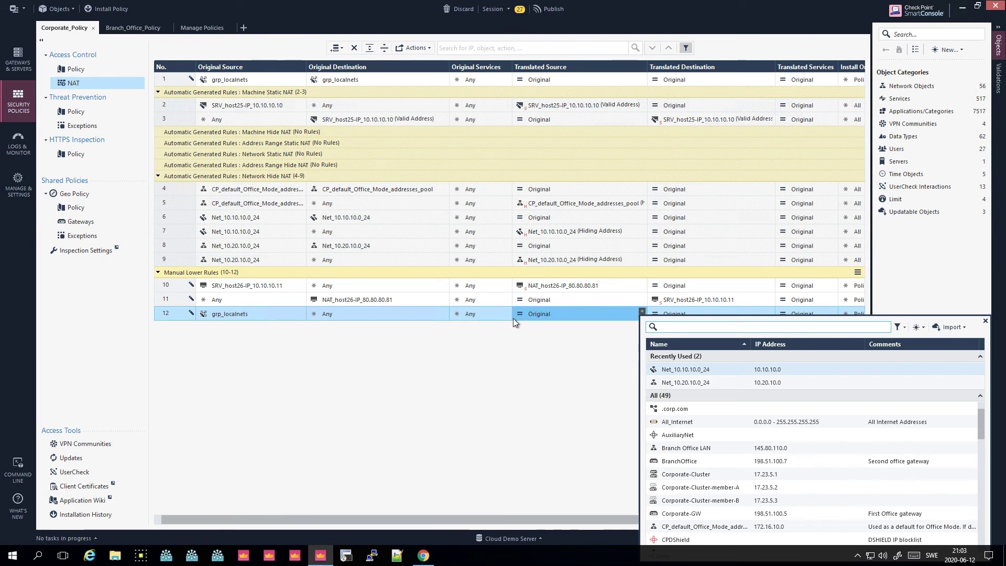
{"action": "left_click", "coordinate": [560, 323]}
{"action": "left_click", "coordinate": [580, 277]}
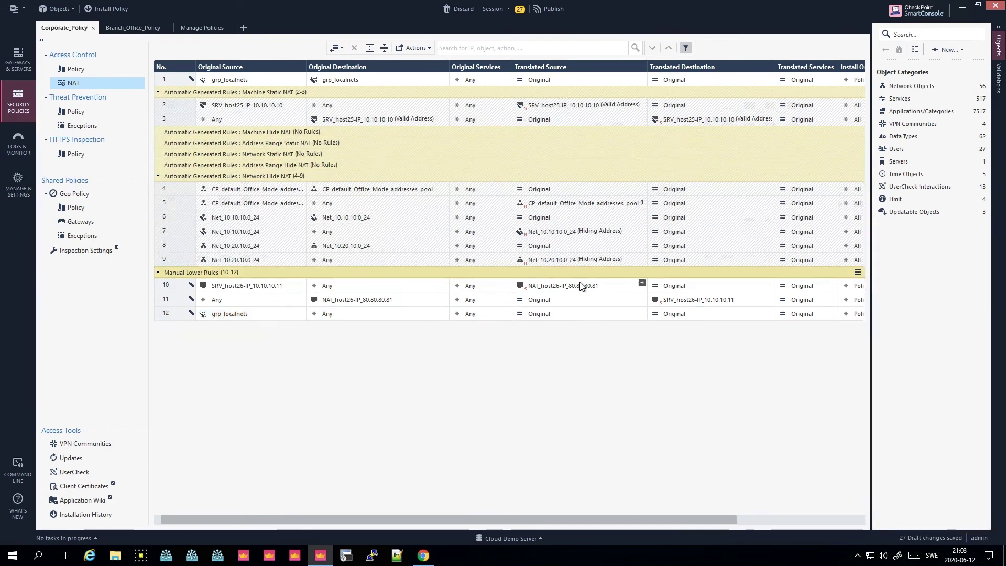
- Create a host named NAT_IP_80.80.80.82 with IPv4 address 80.80.80.82 as rule 12's translated source
{"action": "left_click", "coordinate": [567, 315]}
{"action": "left_click", "coordinate": [642, 311]}
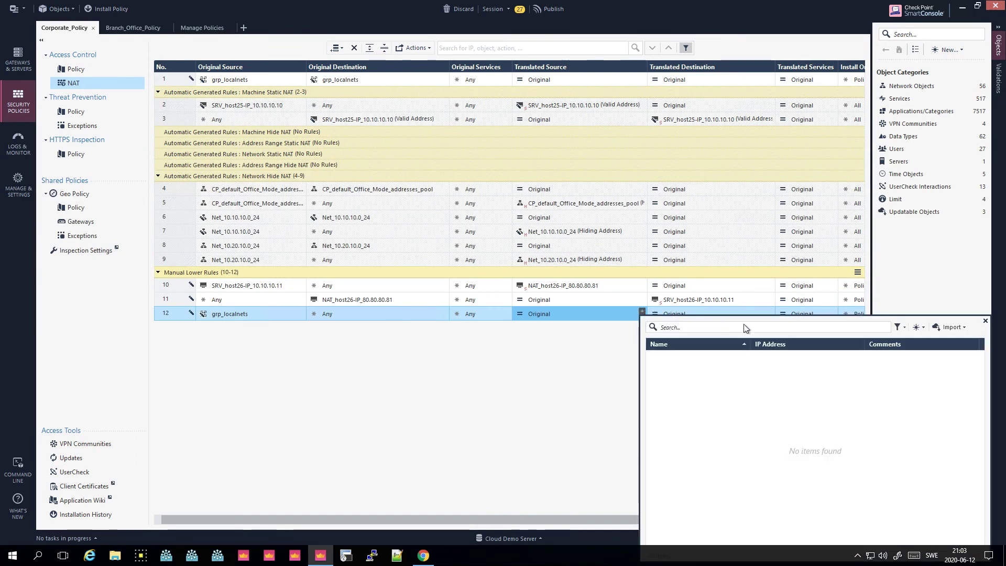
{"action": "left_click", "coordinate": [917, 327]}
{"action": "left_click", "coordinate": [935, 340]}
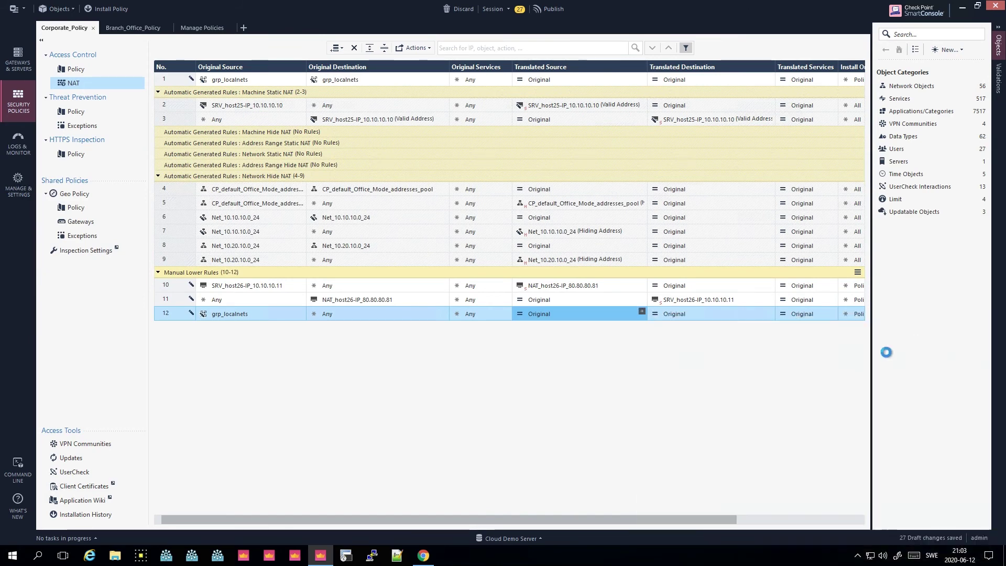
{"action": "type", "text": "NAT_IP"}
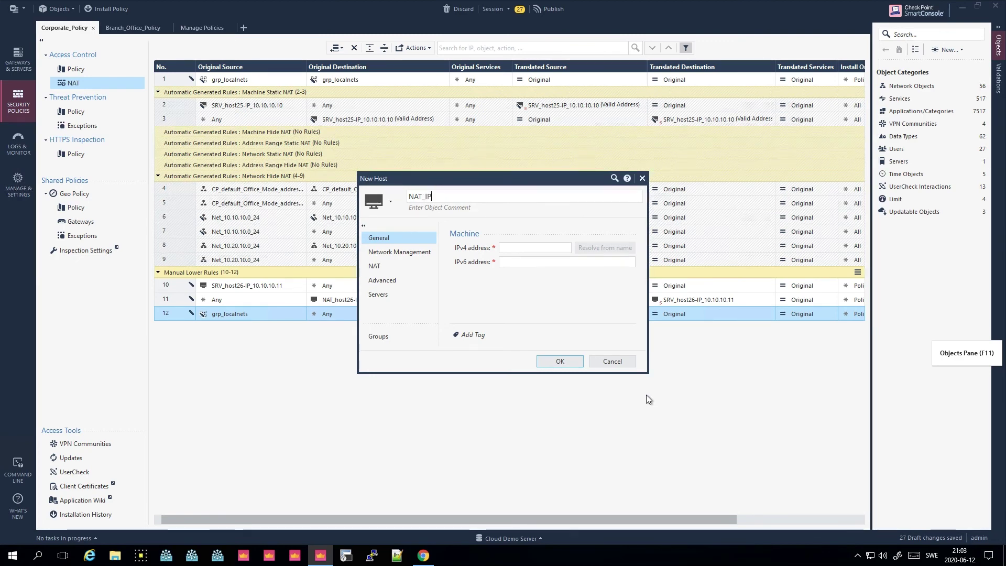
{"action": "type", "text": "_80"}
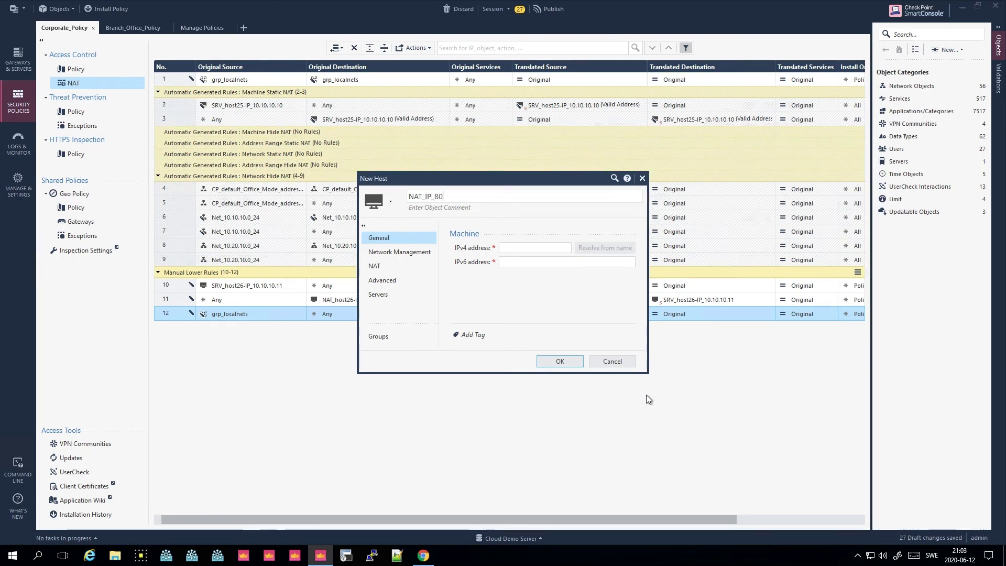
{"action": "type", "text": ".80.80.82"}
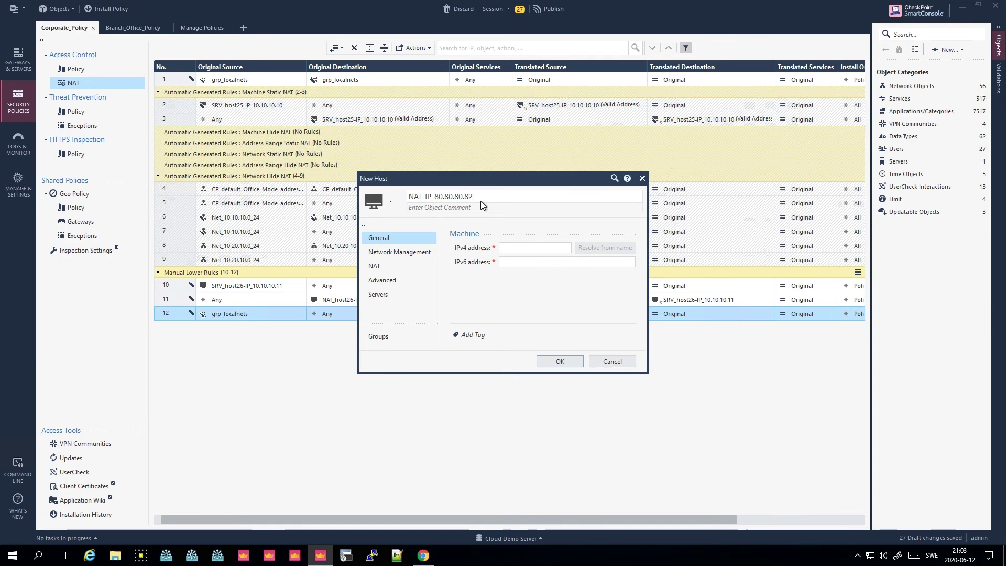
{"action": "left_click_drag", "start_coordinate": [480, 200], "coordinate": [444, 198]}
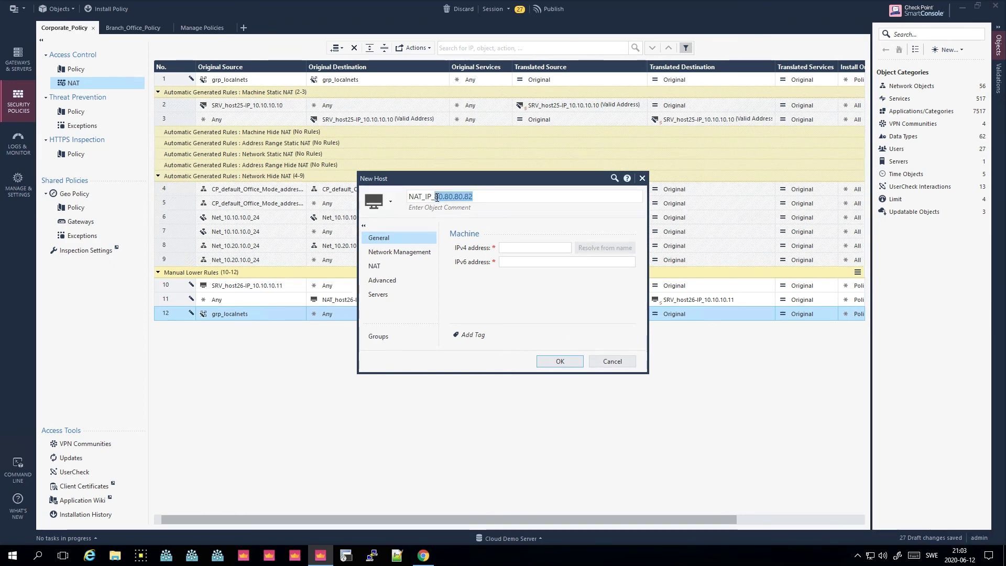
{"action": "left_click", "coordinate": [507, 250]}
{"action": "type", "text": "80.80.80.82"}
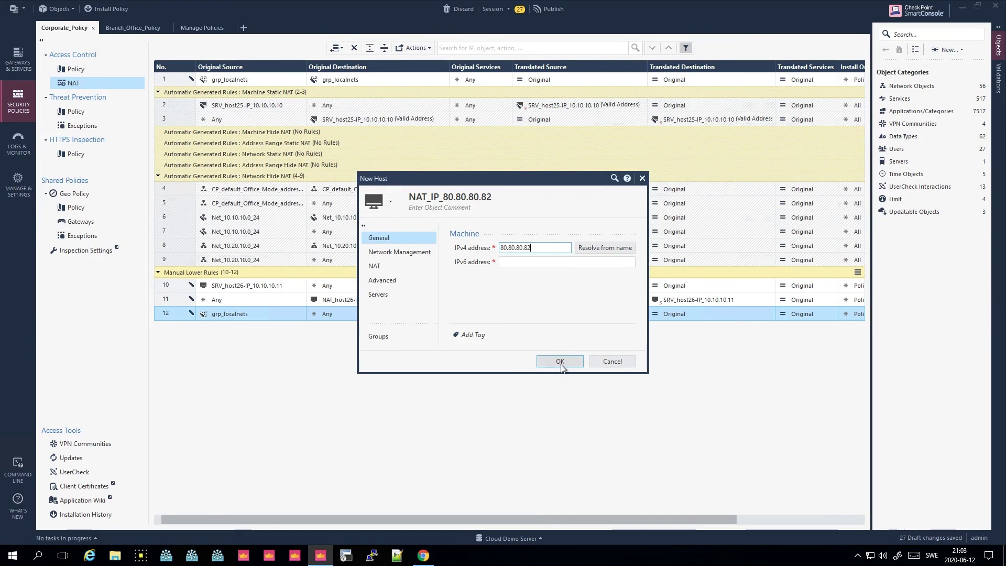
{"action": "left_click", "coordinate": [559, 362]}
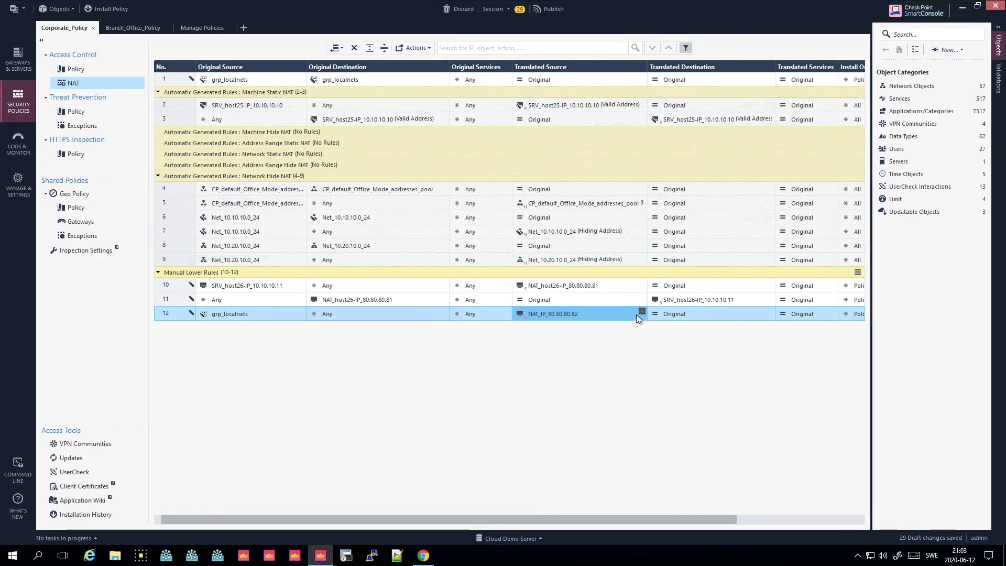
- Change the NAT method of rule 12's translated source to Hide
{"action": "right_click", "coordinate": [568, 313]}
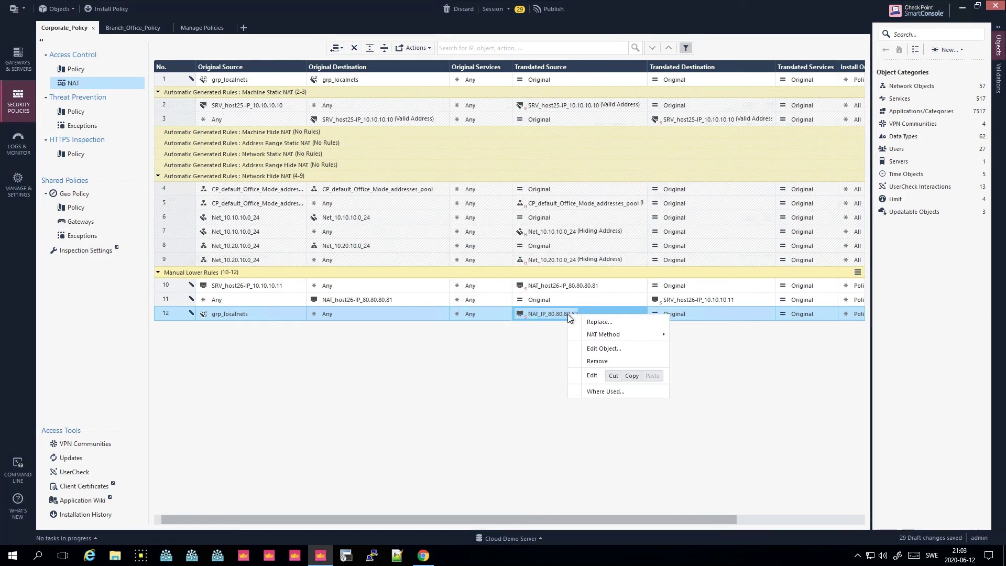
{"action": "mouse_move", "coordinate": [634, 334]}
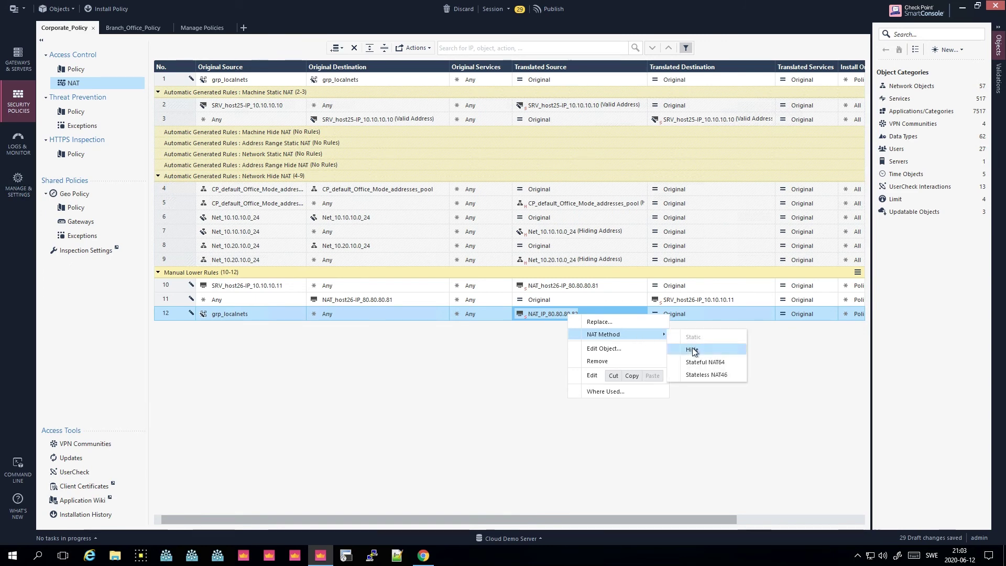
{"action": "left_click", "coordinate": [692, 349]}
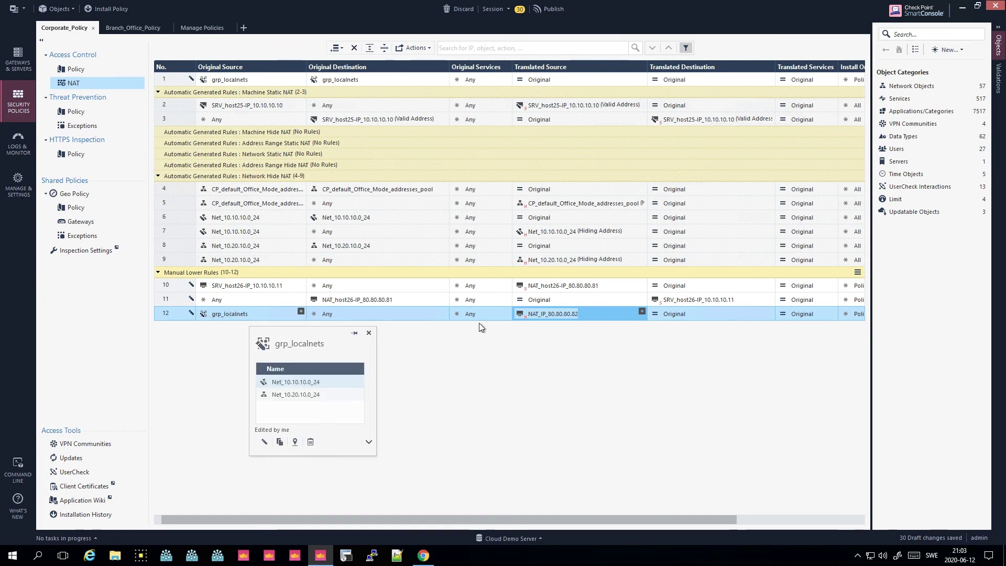
- Publish the session's draft changes under the default session name
{"action": "mouse_move", "coordinate": [555, 319]}
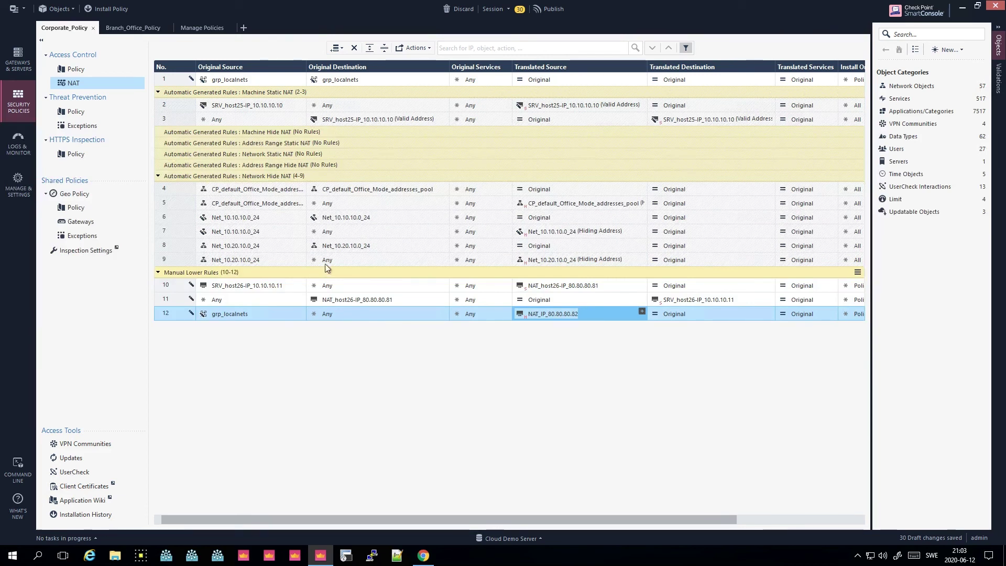
{"action": "left_click", "coordinate": [545, 9]}
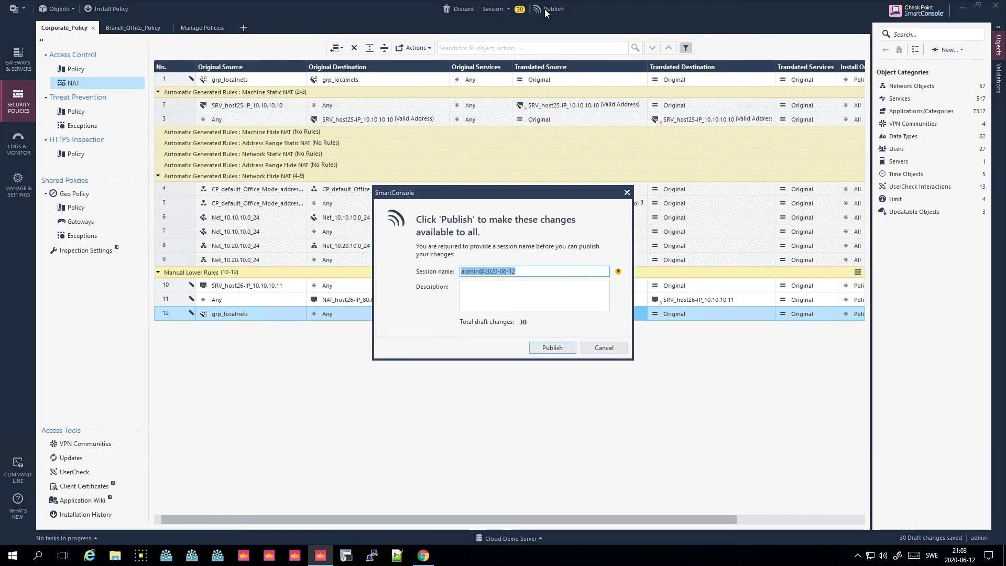
{"action": "left_click", "coordinate": [558, 345]}
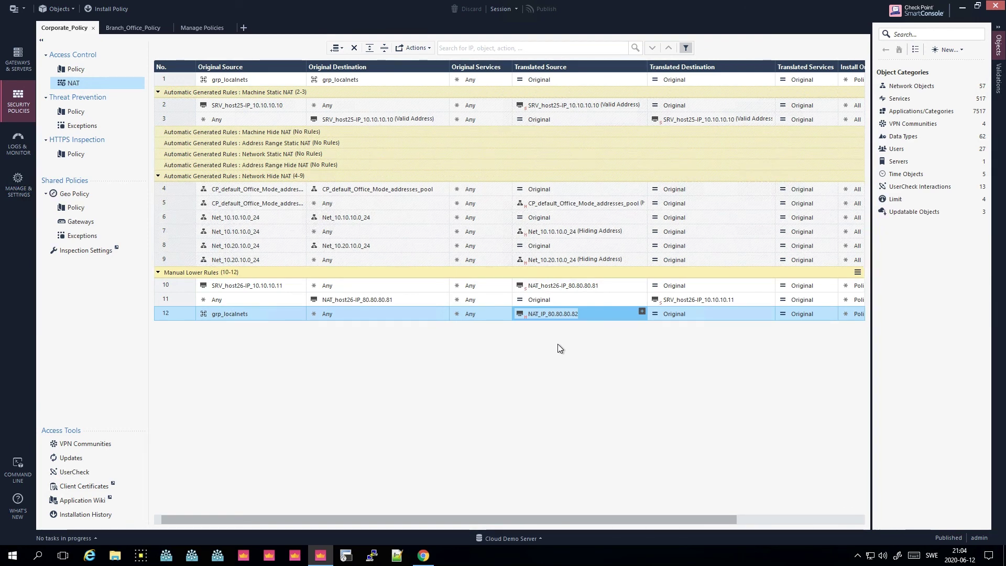
- Run the access control policy verification for Corporate_Policy
{"action": "left_click", "coordinate": [24, 9]}
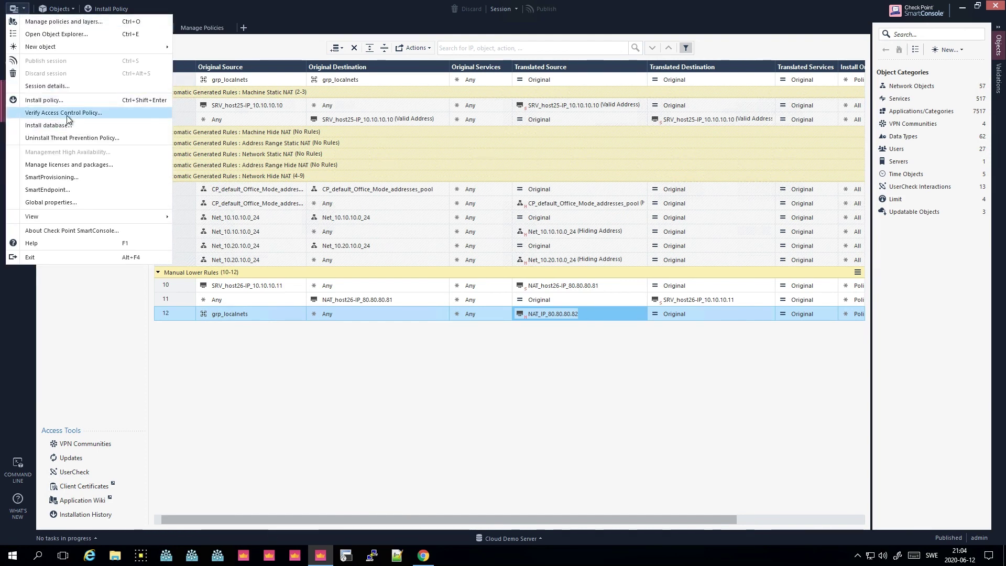
{"action": "left_click", "coordinate": [35, 114]}
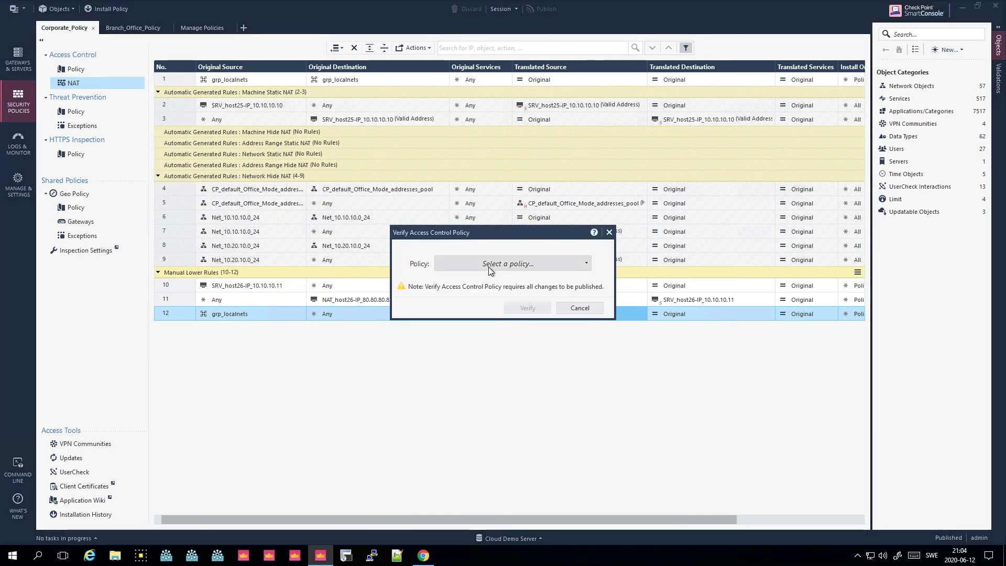
{"action": "left_click", "coordinate": [490, 269]}
{"action": "left_click", "coordinate": [483, 313]}
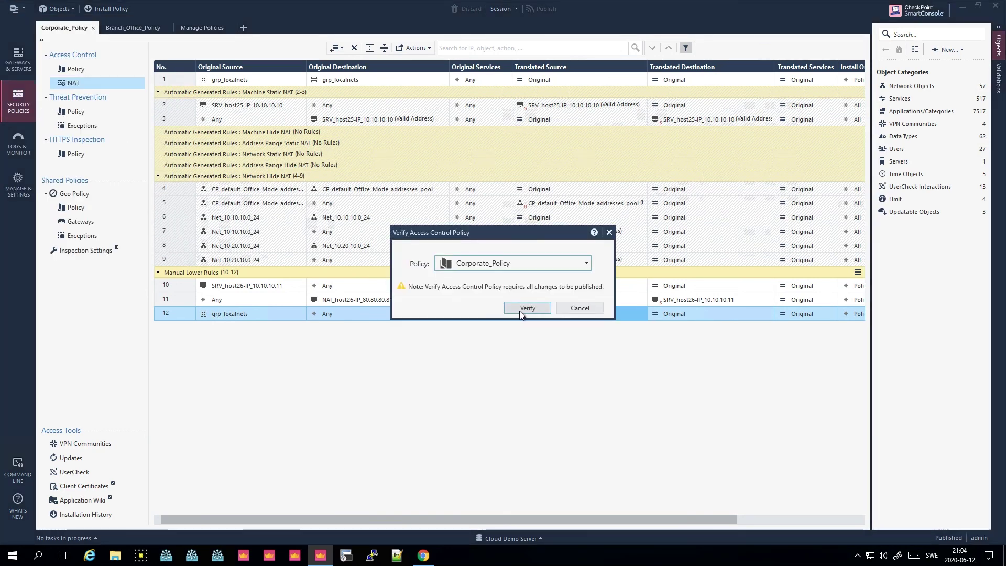
{"action": "left_click", "coordinate": [527, 308]}
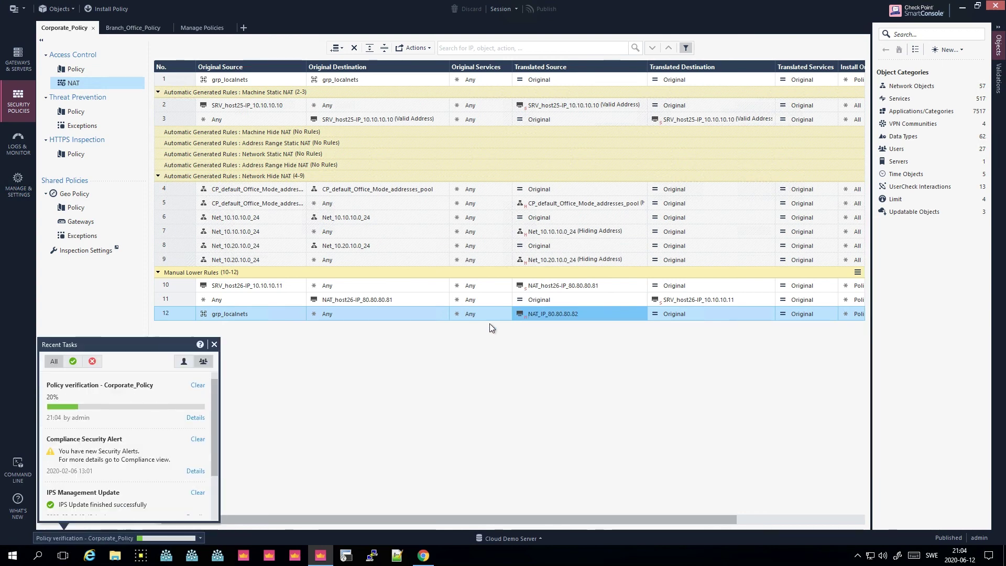